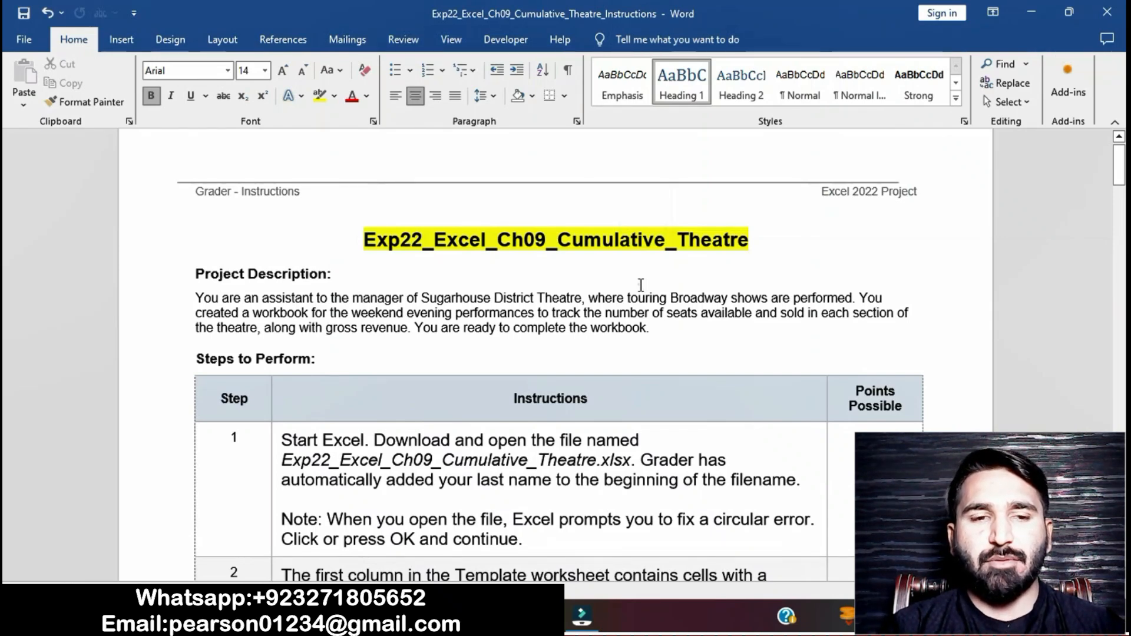
Step: Highlight the step 1 instructions in yellow in the instructions document
{"action": "left_click", "coordinate": [641, 285]}
{"action": "scroll", "coordinate": [641, 285], "scroll_direction": "down", "scroll_amount": 1}
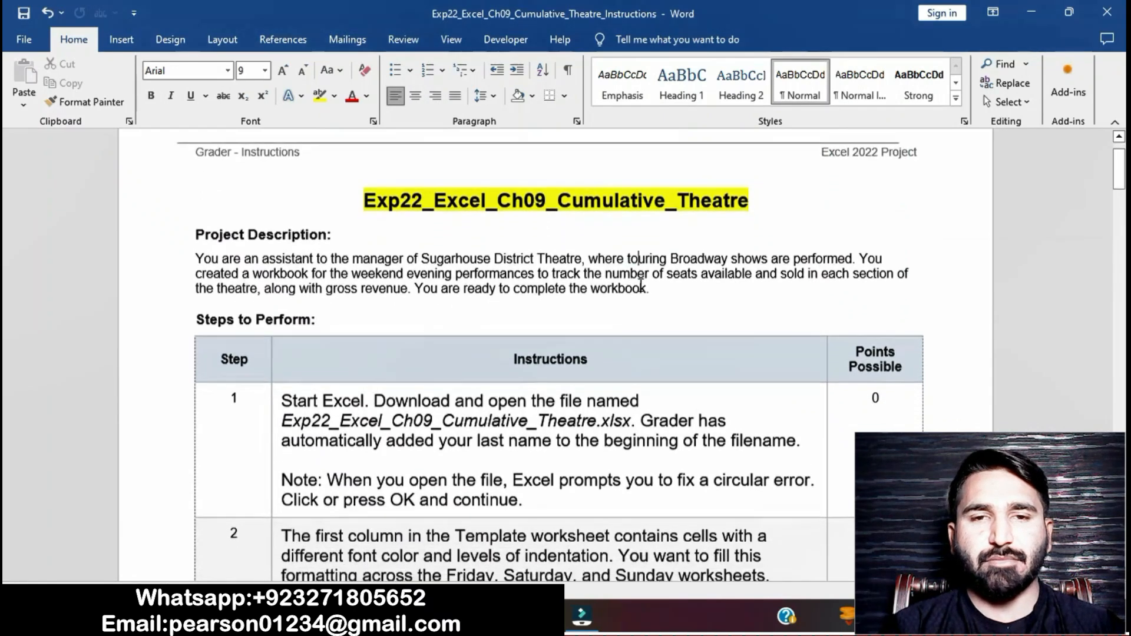
{"action": "scroll", "coordinate": [641, 285], "scroll_direction": "down", "scroll_amount": 2}
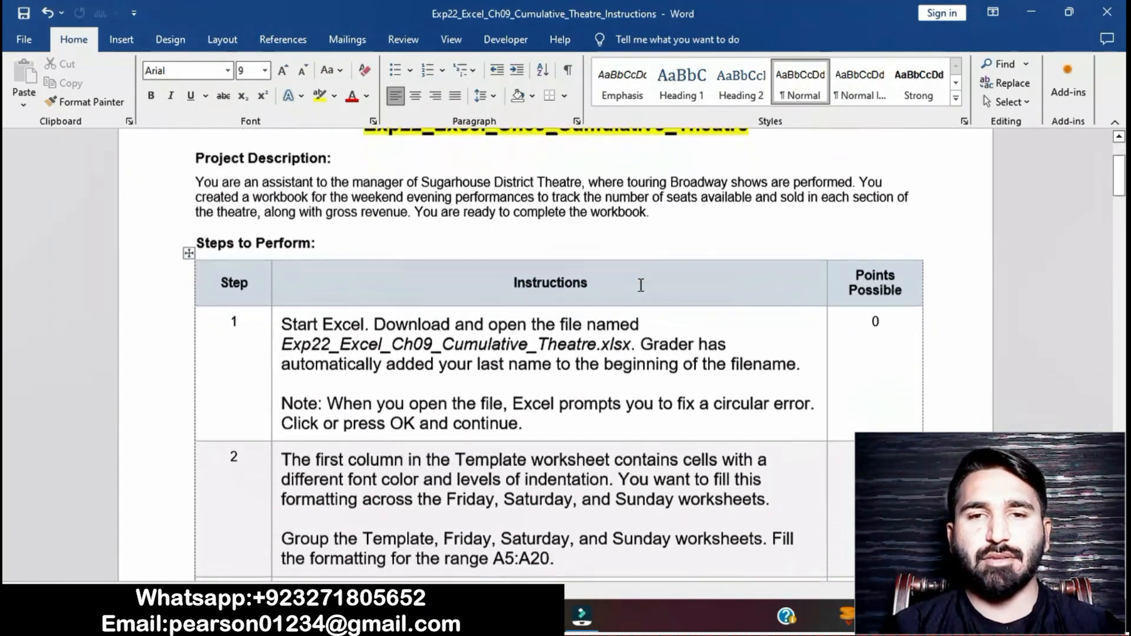
{"action": "scroll", "coordinate": [641, 285], "scroll_direction": "down", "scroll_amount": 2}
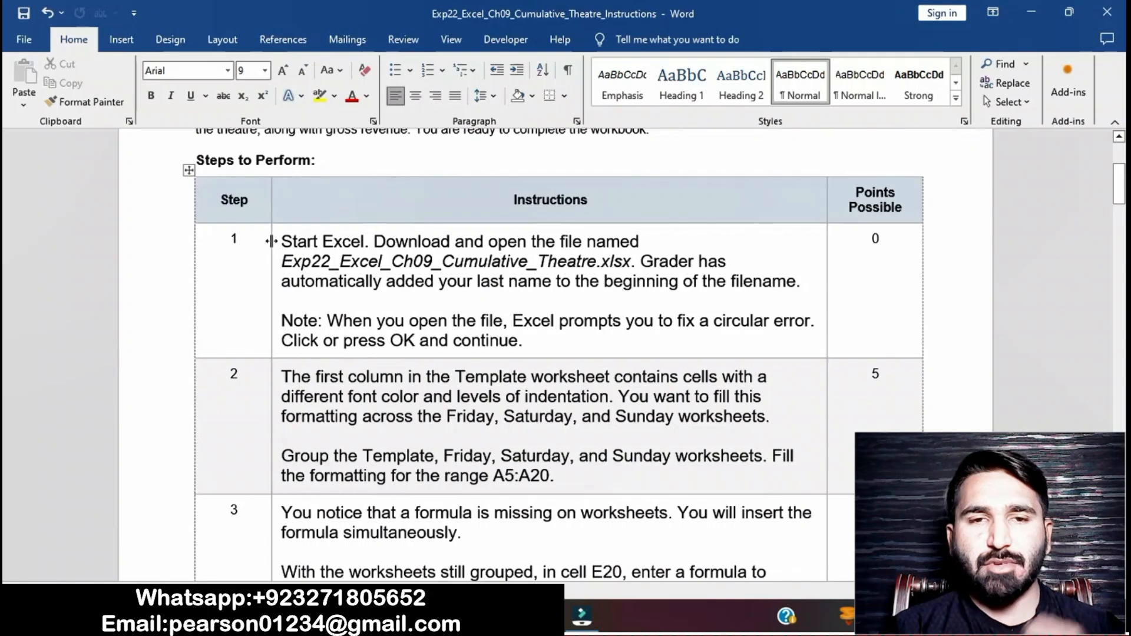
{"action": "left_click", "coordinate": [271, 244]}
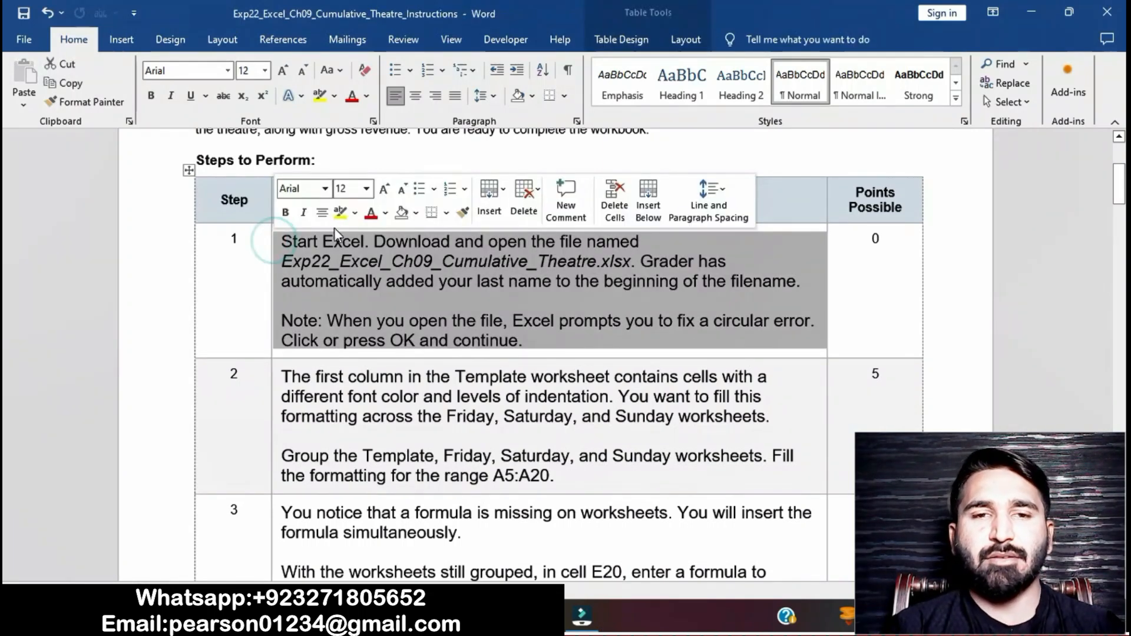
{"action": "left_click", "coordinate": [341, 214]}
{"action": "left_click", "coordinate": [380, 283]}
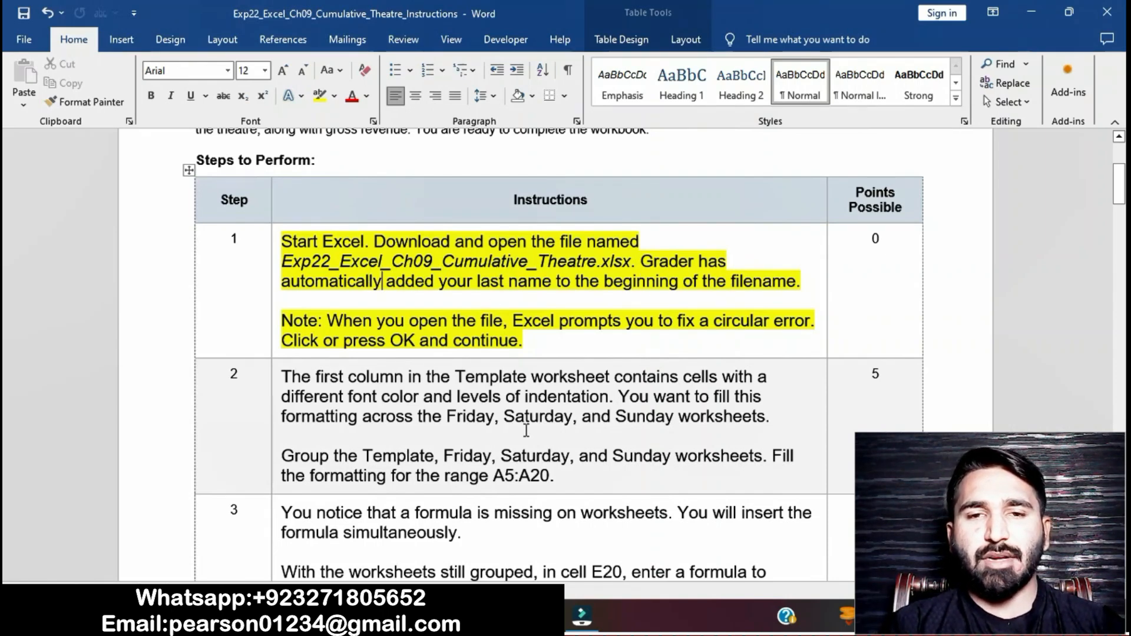
Step: Remove the yellow highlight from the step 1 instructions
{"action": "left_click", "coordinate": [502, 617]}
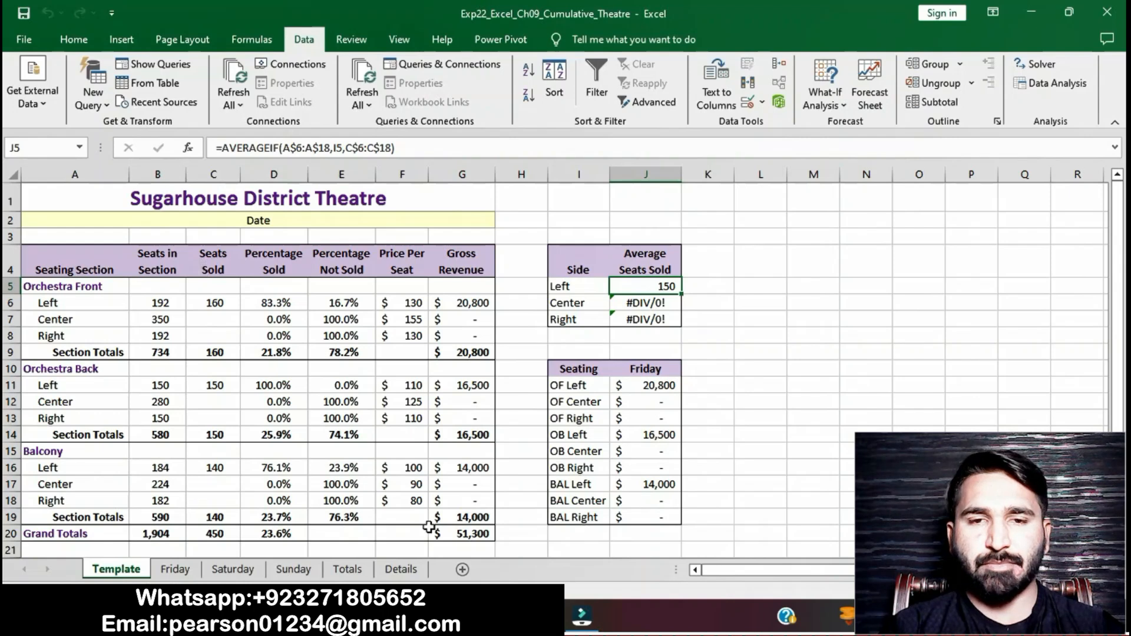
{"action": "key", "text": "alt+Tab"}
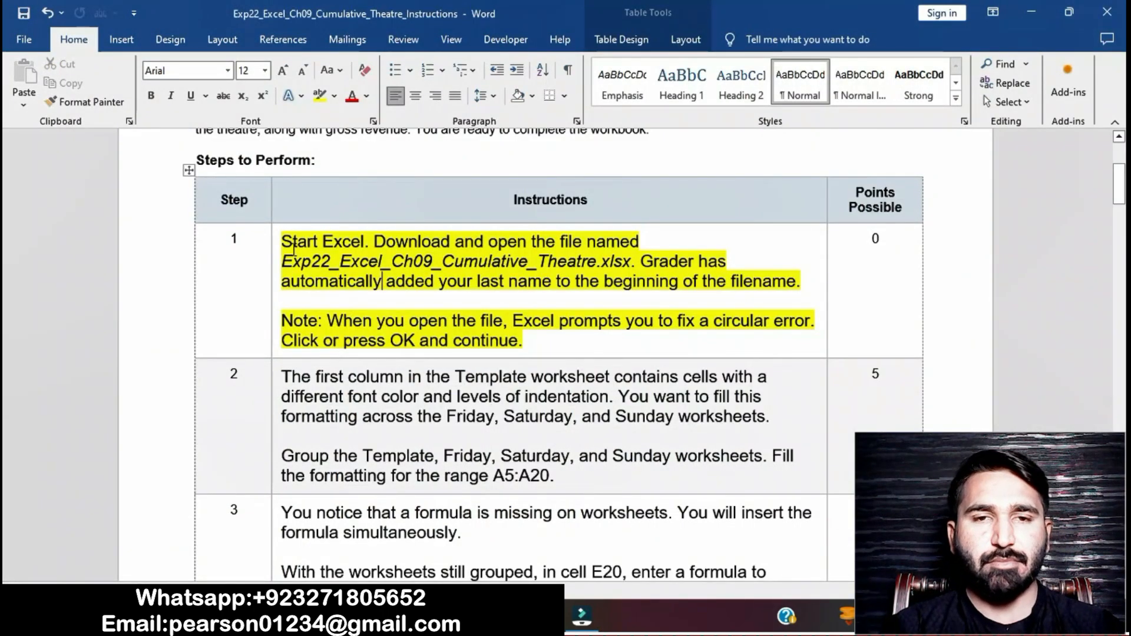
{"action": "left_click", "coordinate": [276, 244]}
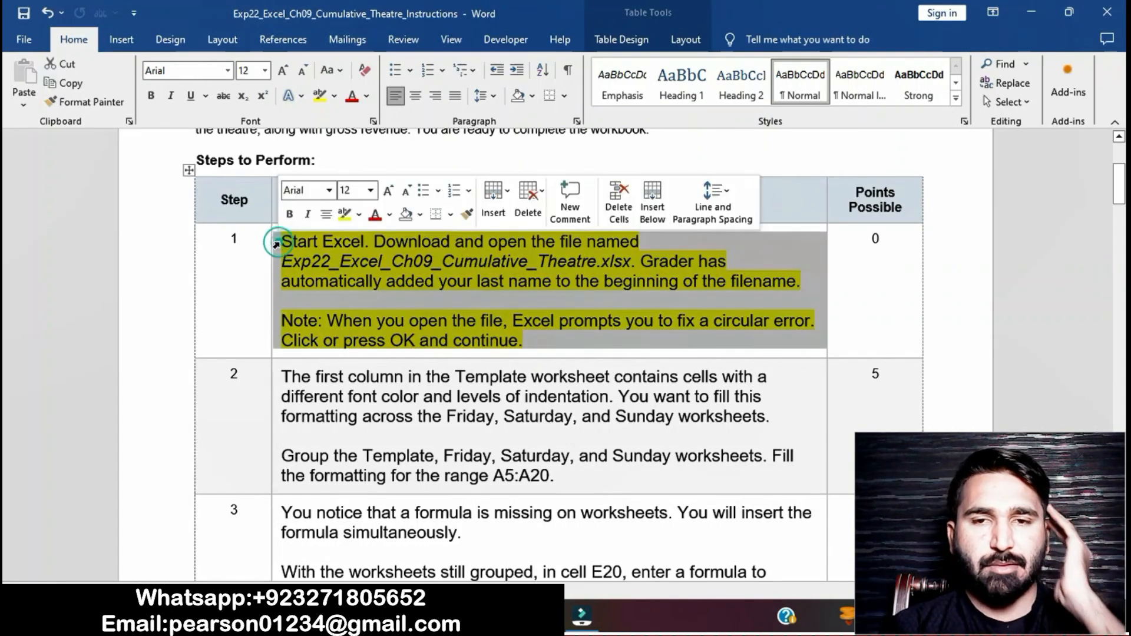
{"action": "left_click", "coordinate": [346, 215]}
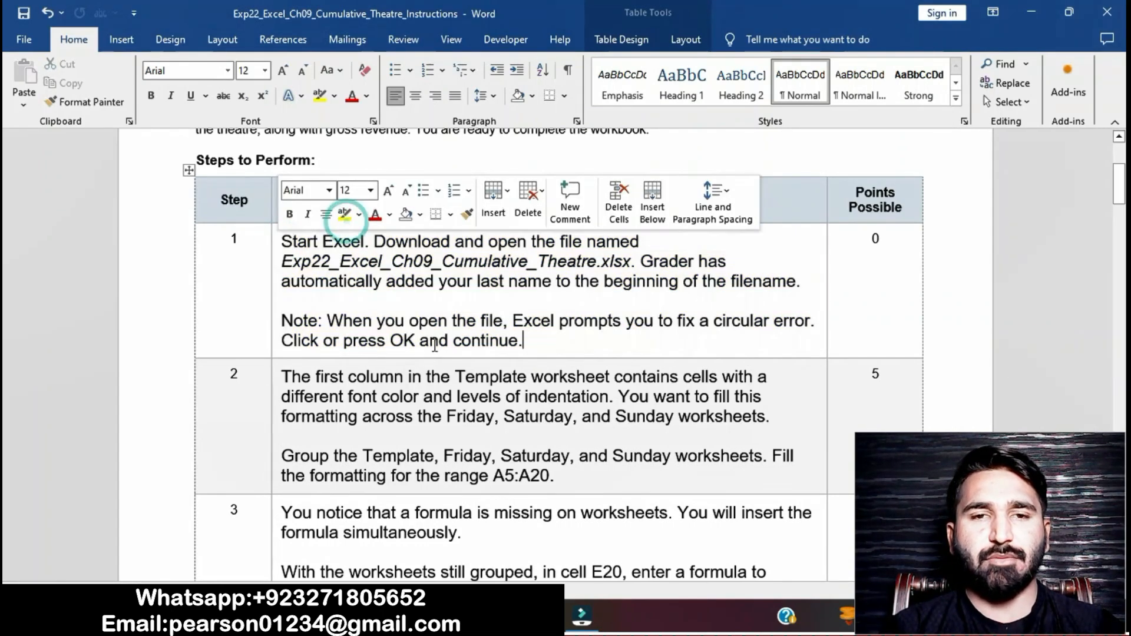
Step: Highlight the step 2 instructions in yellow
{"action": "scroll", "coordinate": [456, 415], "scroll_direction": "down", "scroll_amount": 2}
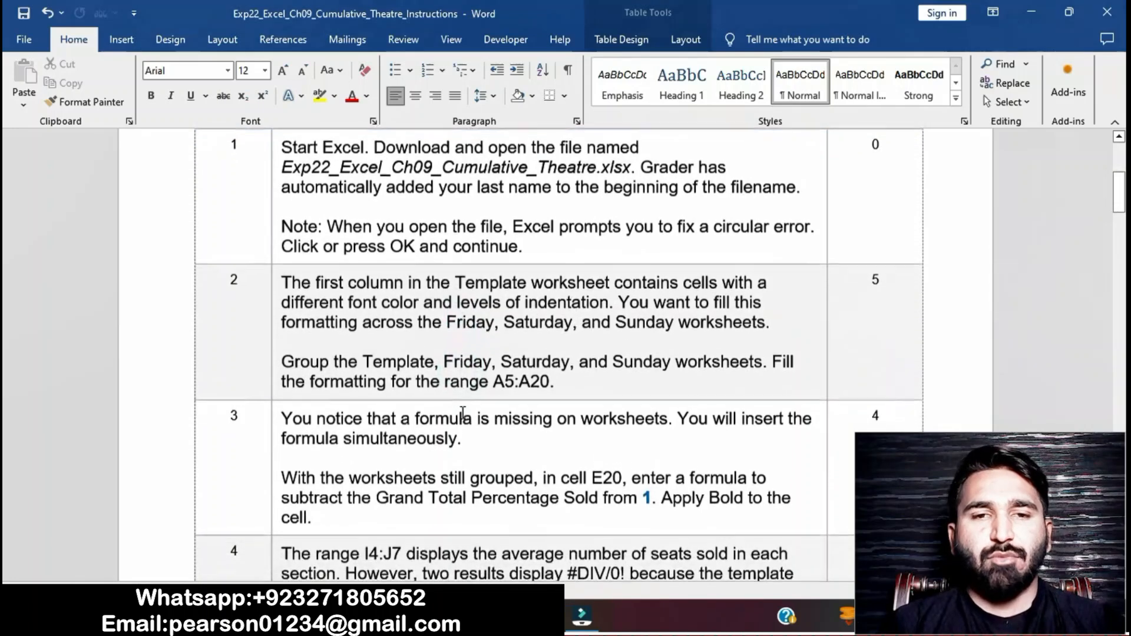
{"action": "left_click", "coordinate": [275, 284]}
{"action": "left_click", "coordinate": [341, 255]}
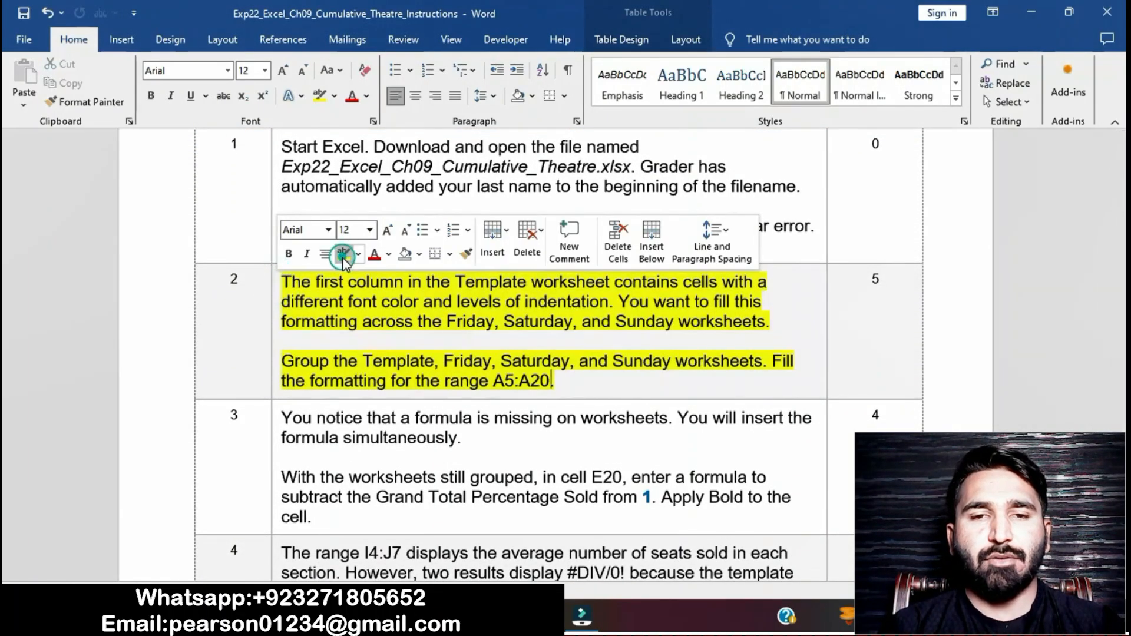
{"action": "left_click", "coordinate": [369, 340]}
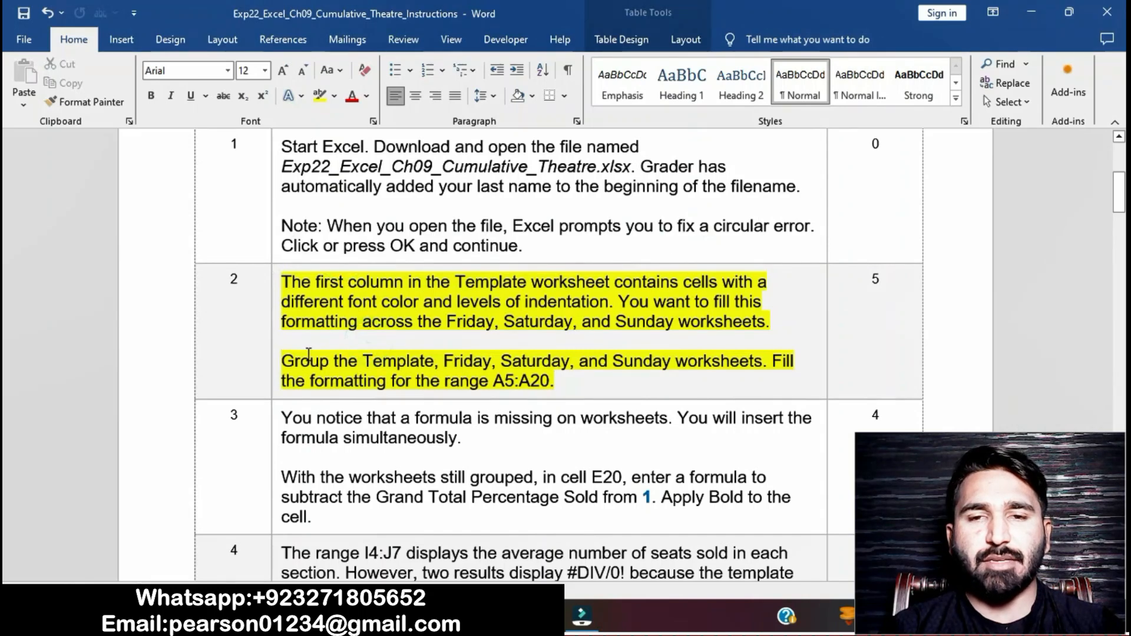
Step: Group the Template, Friday, Saturday, and Sunday worksheets in the workbook
{"action": "left_click_drag", "start_coordinate": [283, 361], "coordinate": [769, 357]}
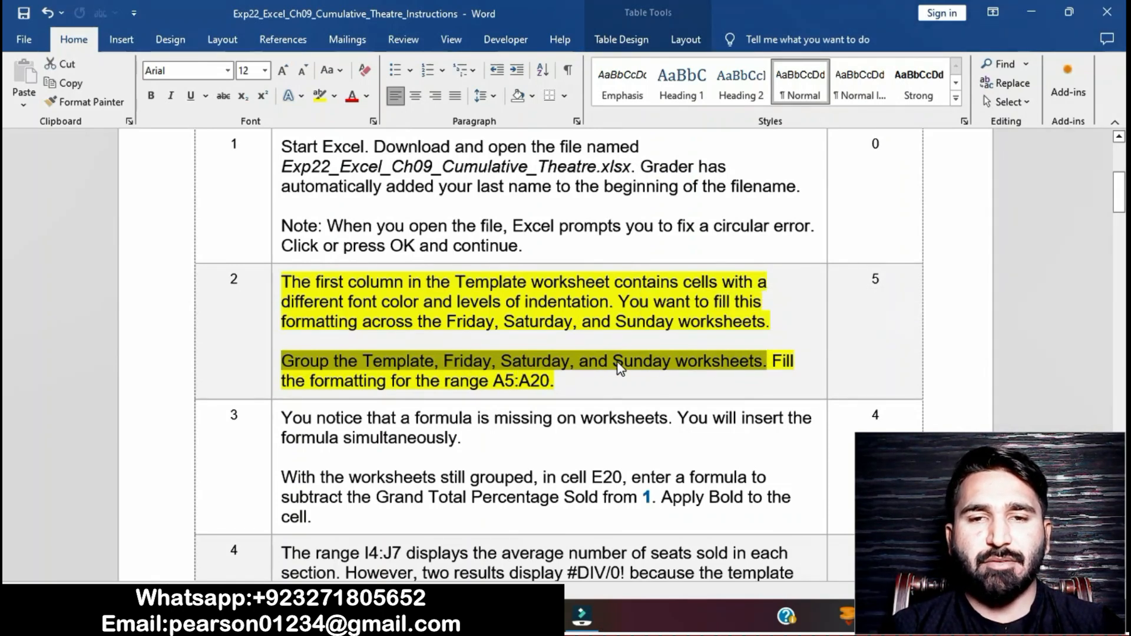
{"action": "left_click", "coordinate": [501, 615]}
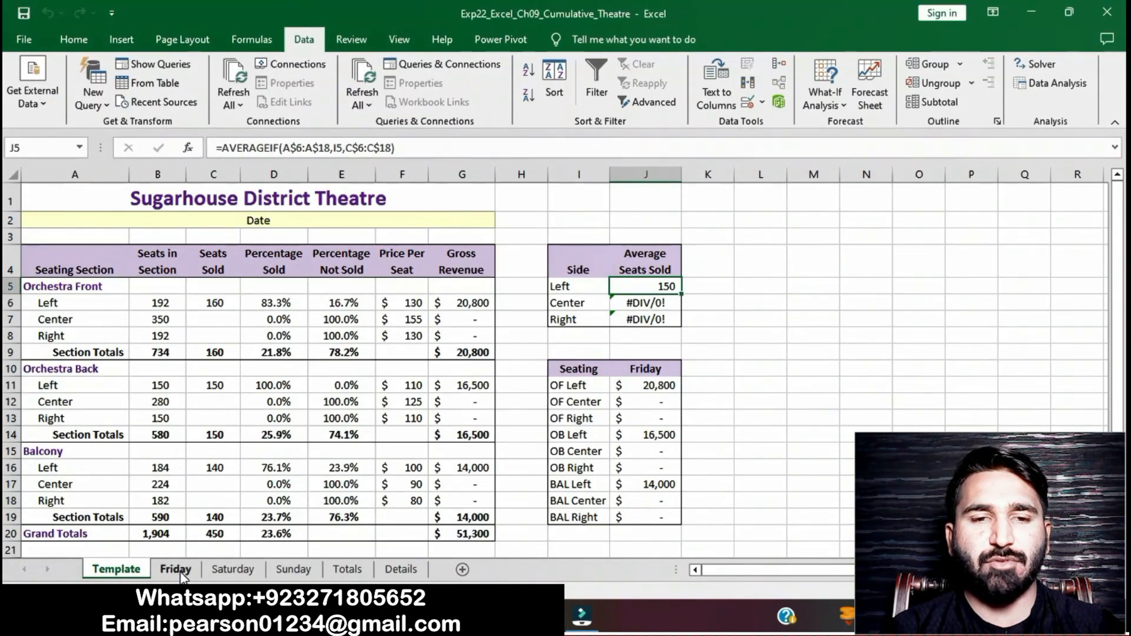
{"action": "left_click", "coordinate": [177, 569], "text": "shift"}
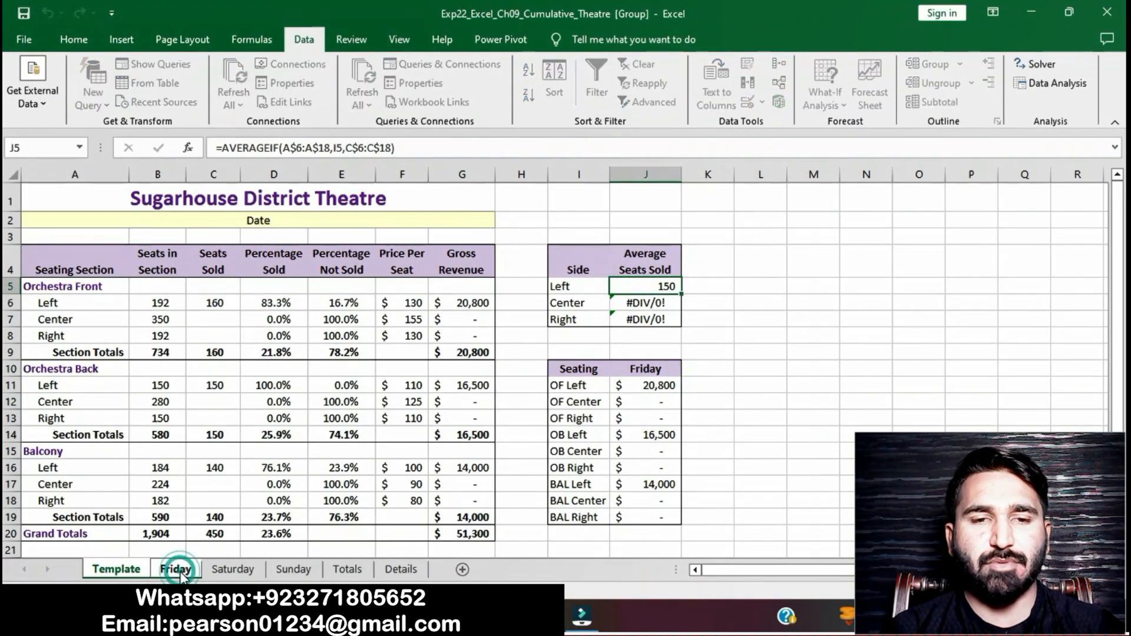
{"action": "left_click", "coordinate": [226, 569], "text": "shift"}
{"action": "left_click", "coordinate": [288, 570], "text": "shift"}
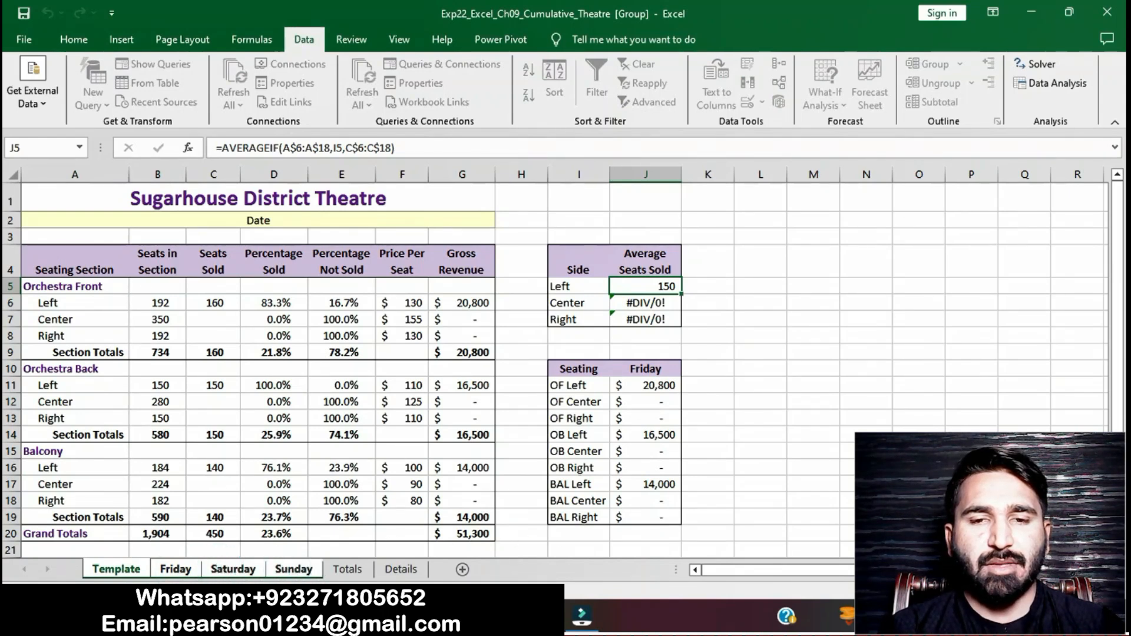
Step: Fill the formats of range A5:A20 across the grouped worksheets
{"action": "key", "text": "alt+Tab"}
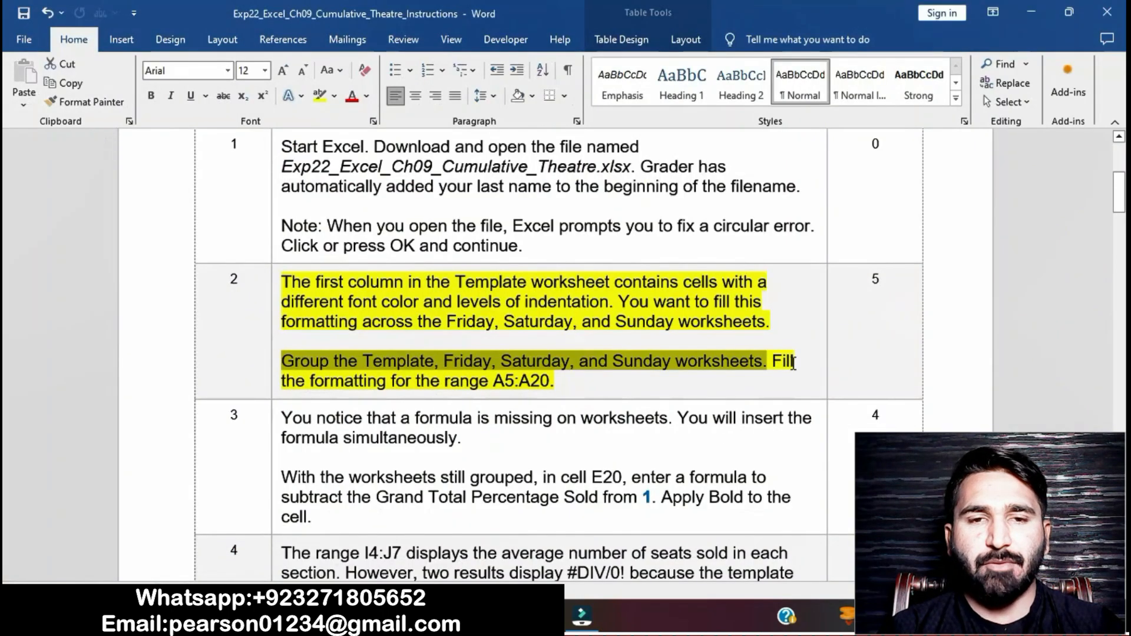
{"action": "left_click_drag", "start_coordinate": [771, 362], "coordinate": [778, 381]}
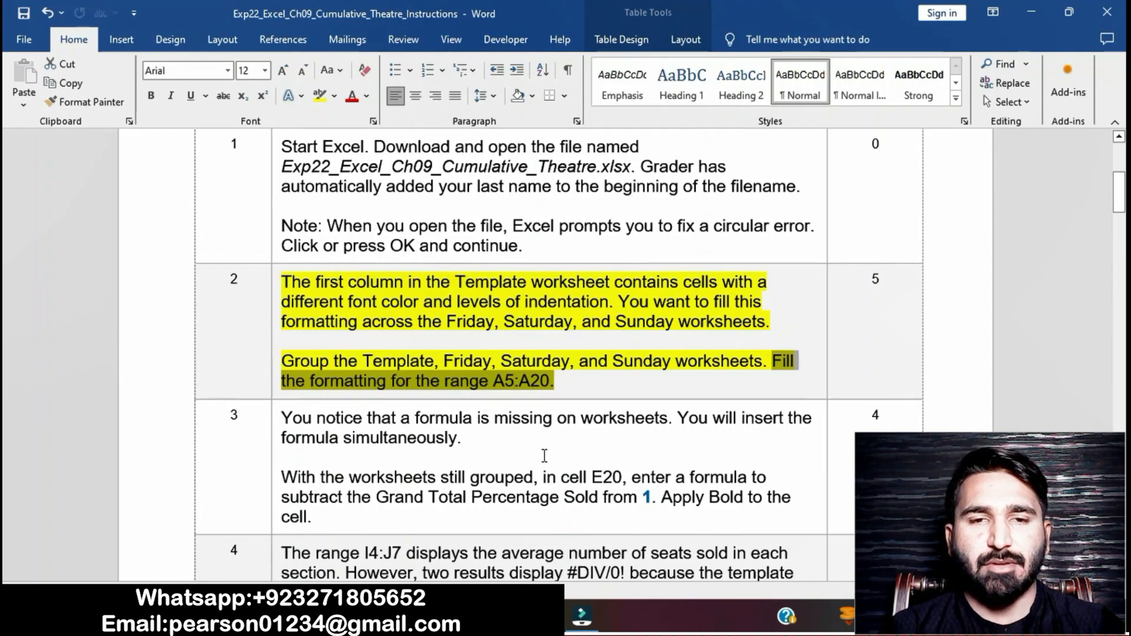
{"action": "key", "text": "alt+Tab"}
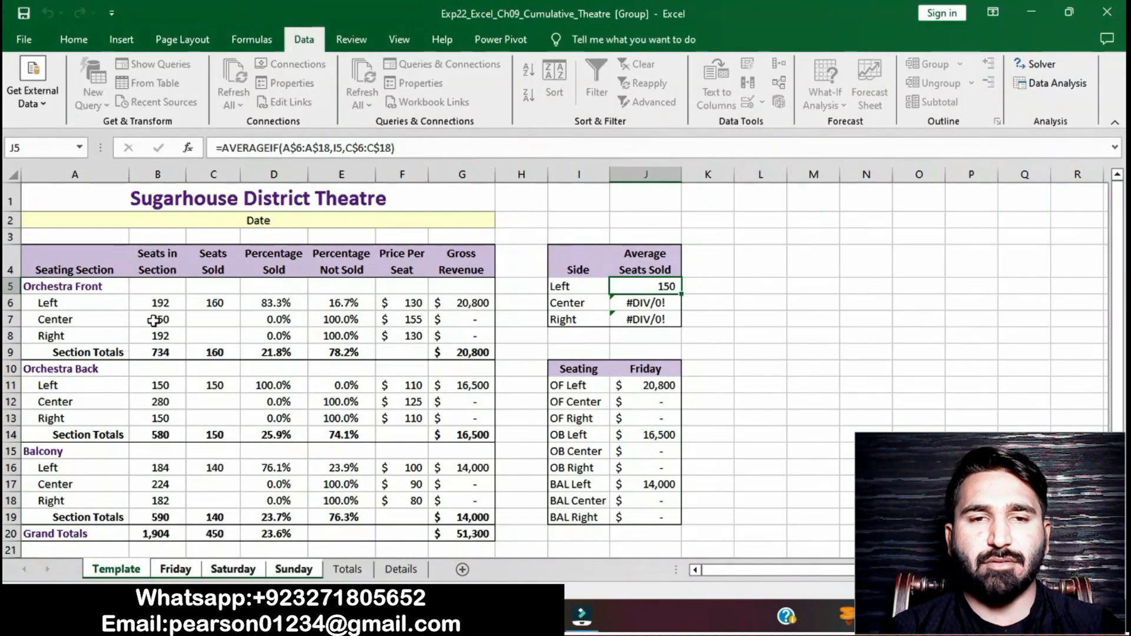
{"action": "left_click_drag", "start_coordinate": [93, 287], "coordinate": [108, 530]}
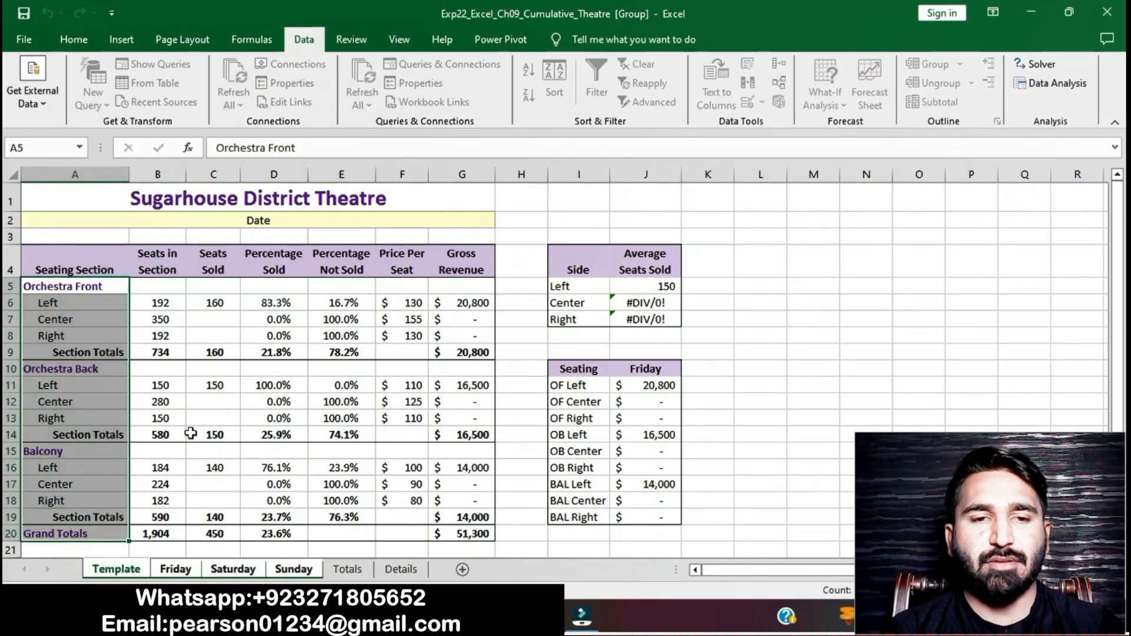
{"action": "left_click", "coordinate": [74, 38]}
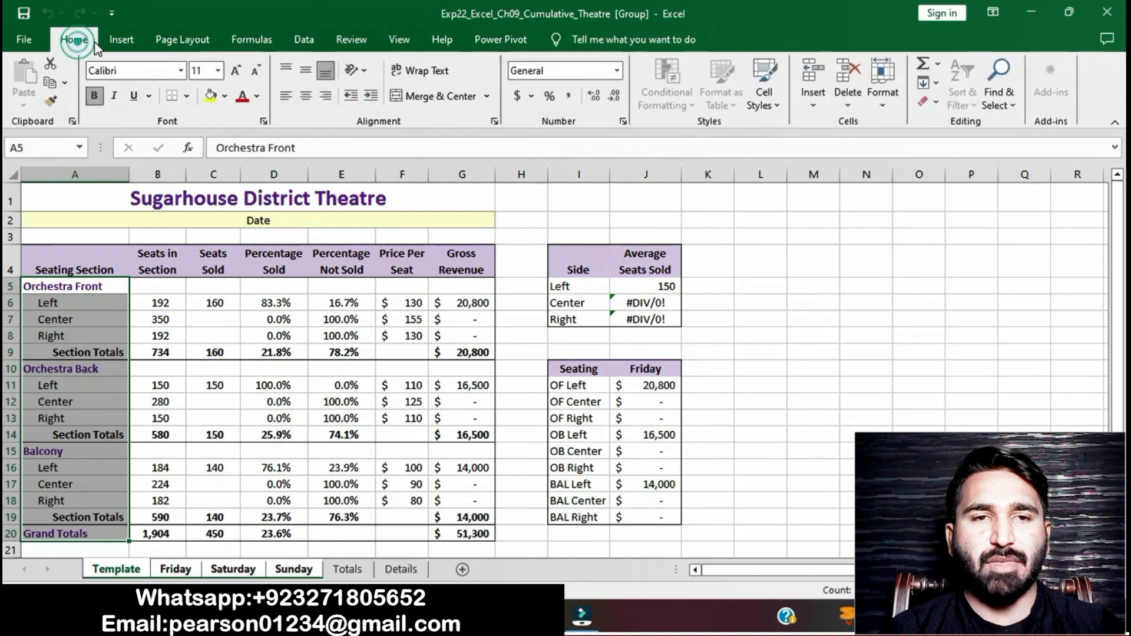
{"action": "left_click", "coordinate": [928, 83]}
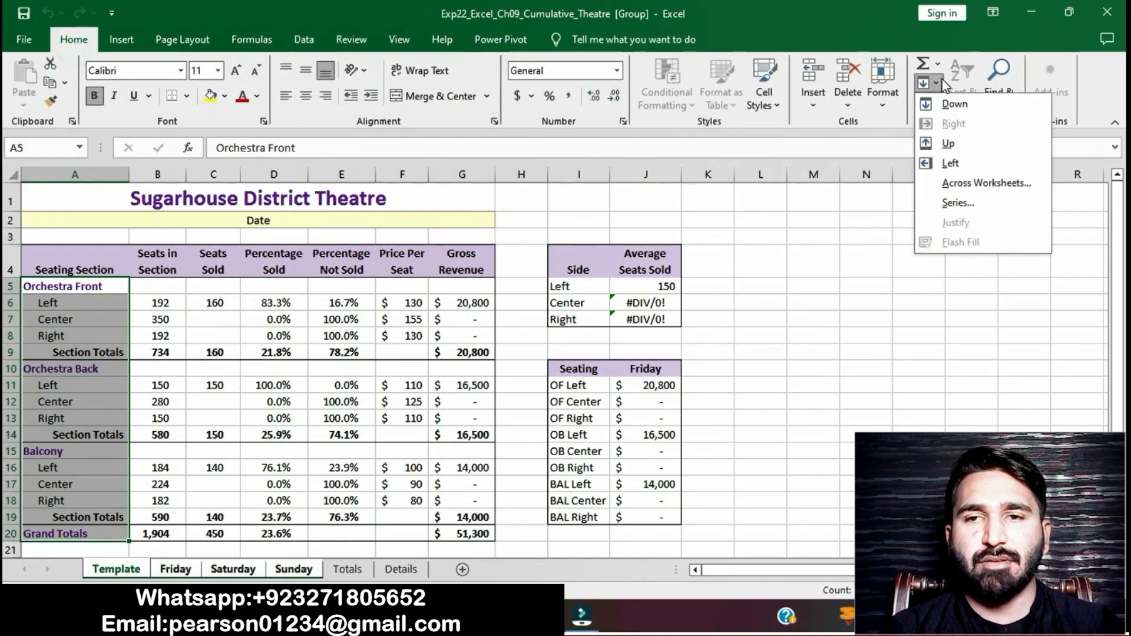
{"action": "left_click", "coordinate": [953, 184]}
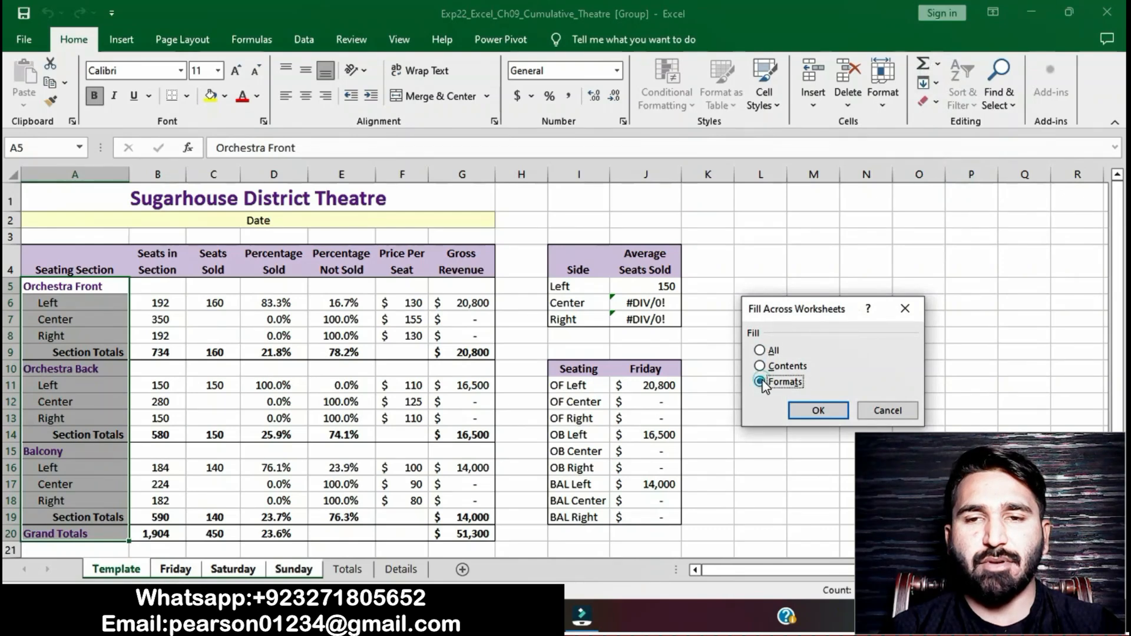
{"action": "left_click", "coordinate": [826, 411]}
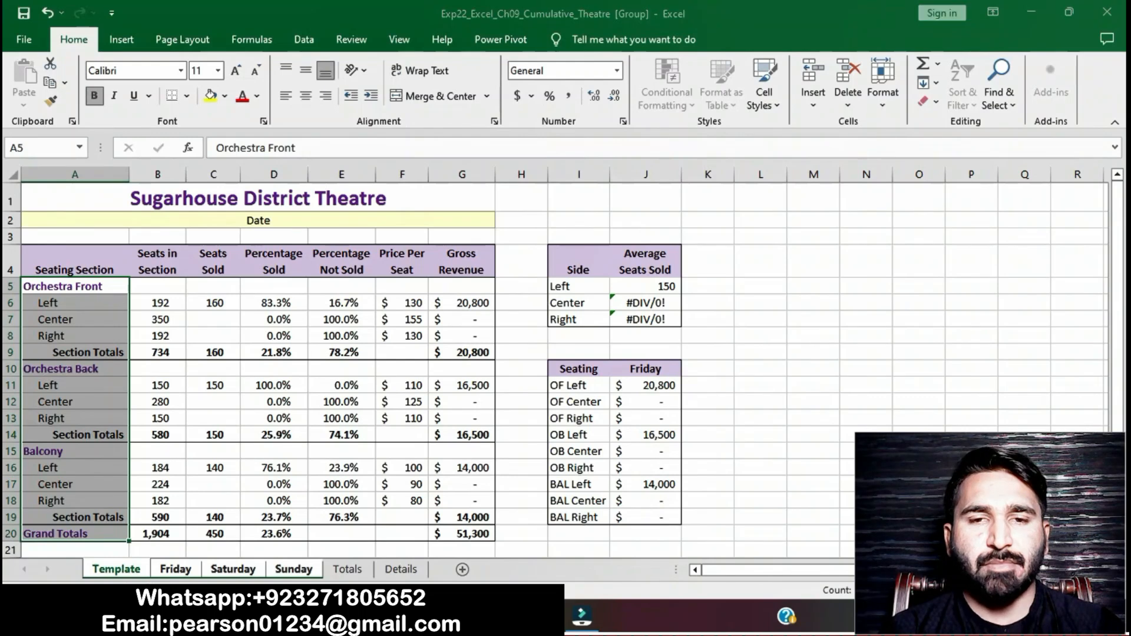
Step: Remove the yellow highlight from the step 2 instructions
{"action": "key", "text": "alt+Tab"}
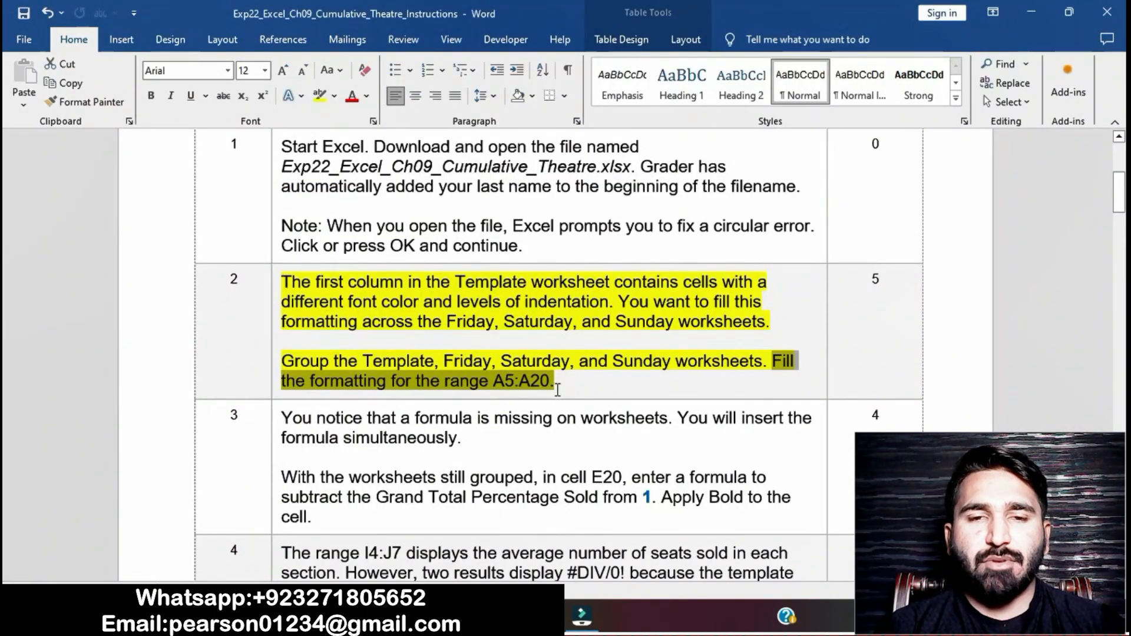
{"action": "left_click", "coordinate": [557, 388]}
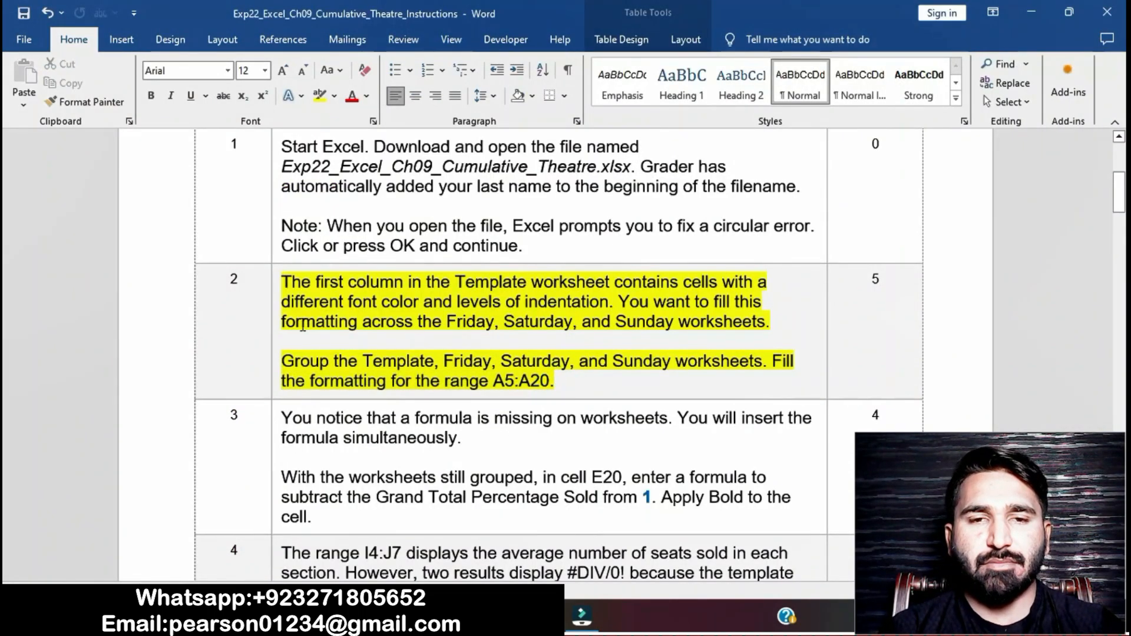
{"action": "left_click", "coordinate": [284, 284]}
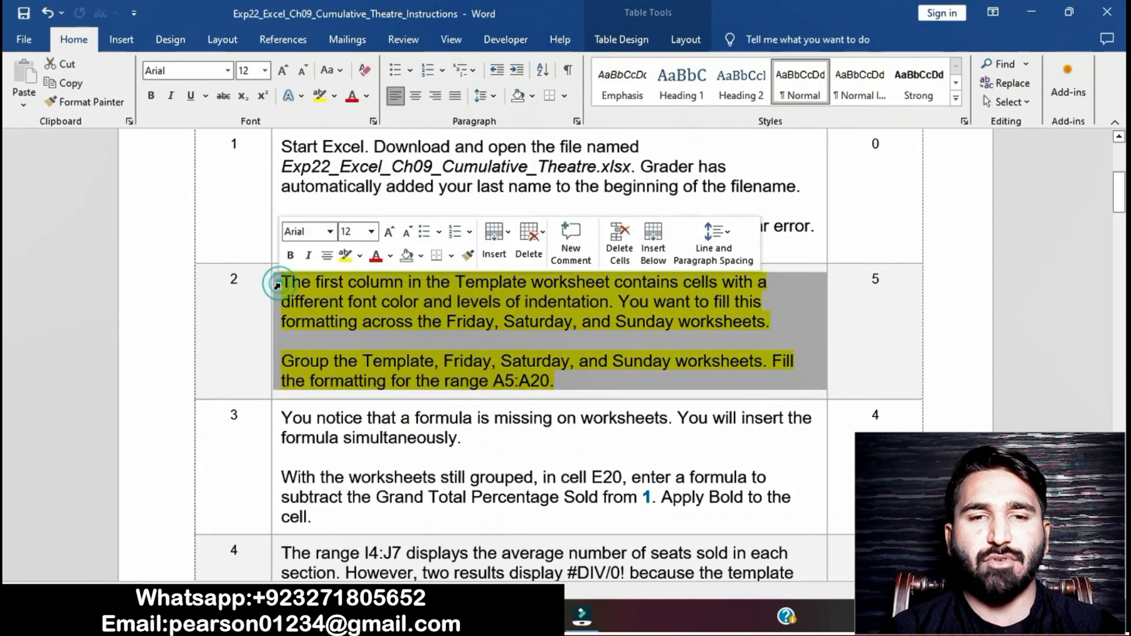
{"action": "left_click", "coordinate": [345, 256]}
{"action": "left_click", "coordinate": [445, 435]}
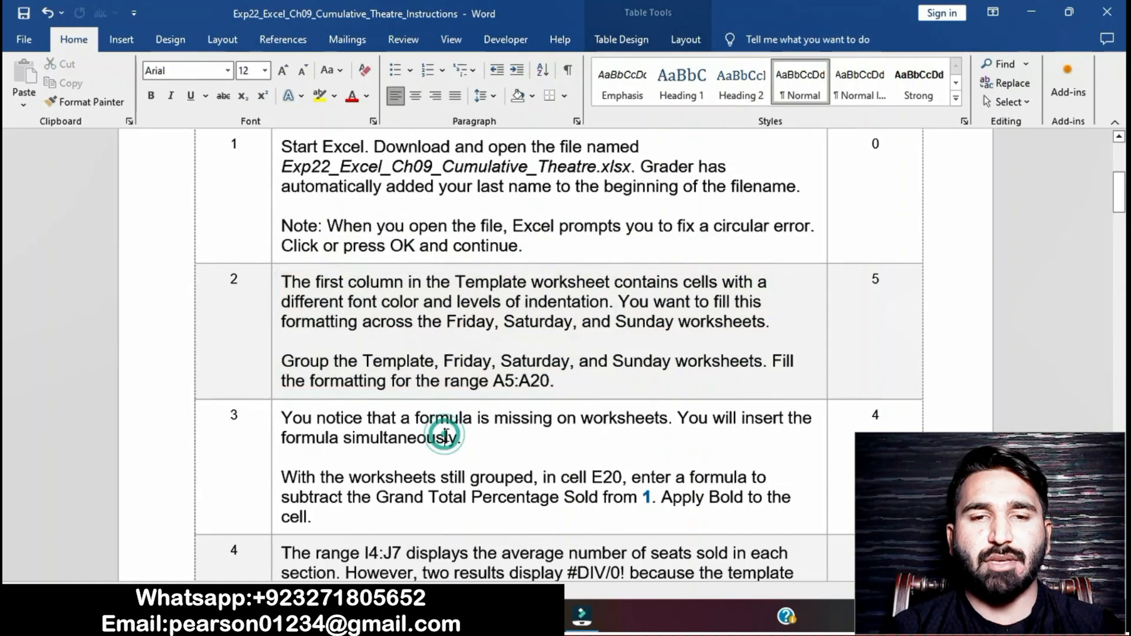
Step: Highlight the step 3 instructions in yellow
{"action": "scroll", "coordinate": [444, 436], "scroll_direction": "down", "scroll_amount": 2}
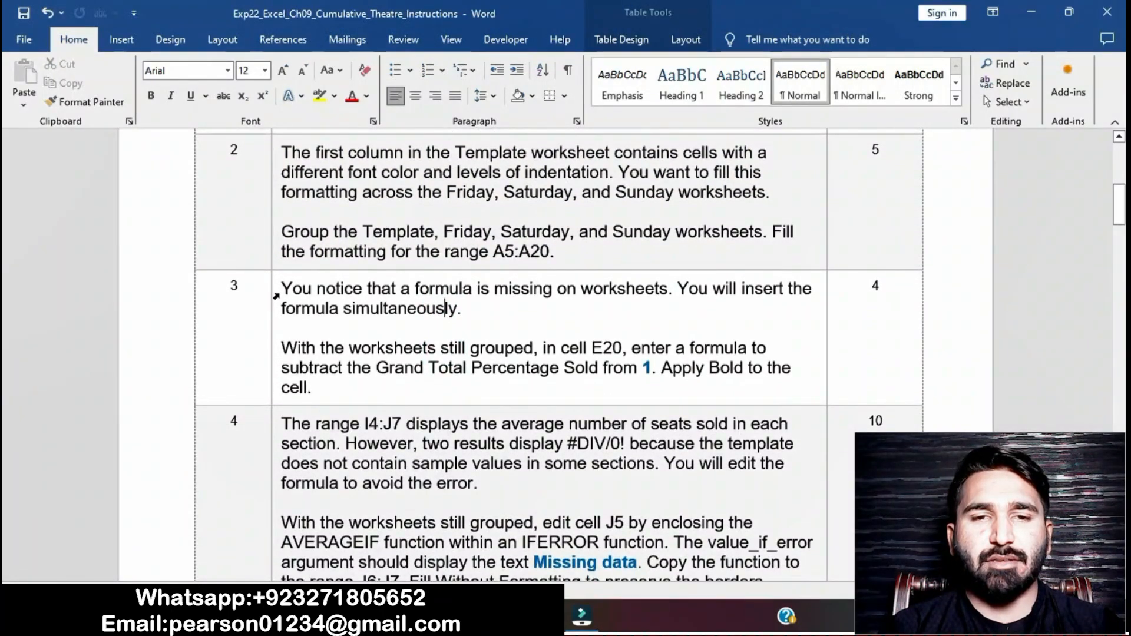
{"action": "left_click", "coordinate": [275, 296]}
{"action": "left_click", "coordinate": [344, 265]}
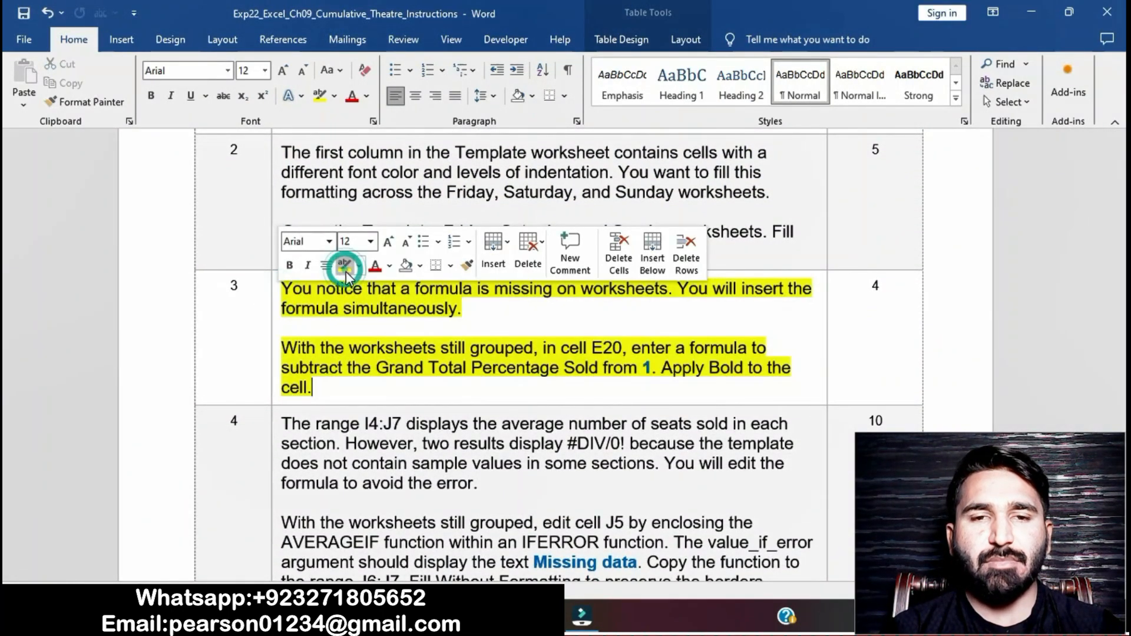
{"action": "left_click", "coordinate": [378, 368]}
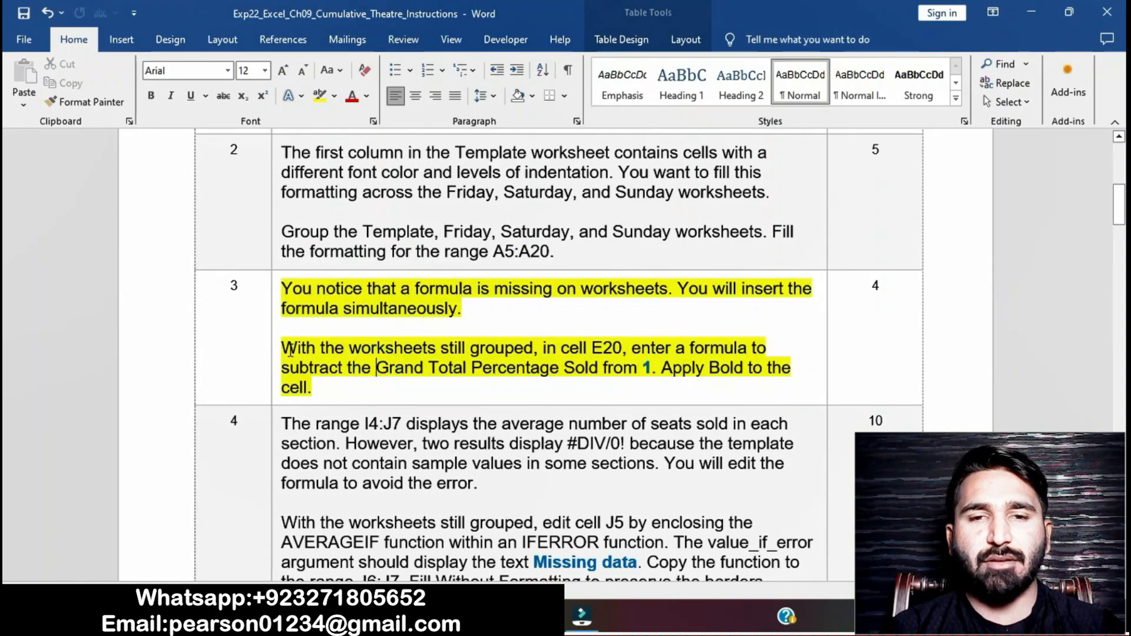
{"action": "left_click_drag", "start_coordinate": [284, 349], "coordinate": [657, 369]}
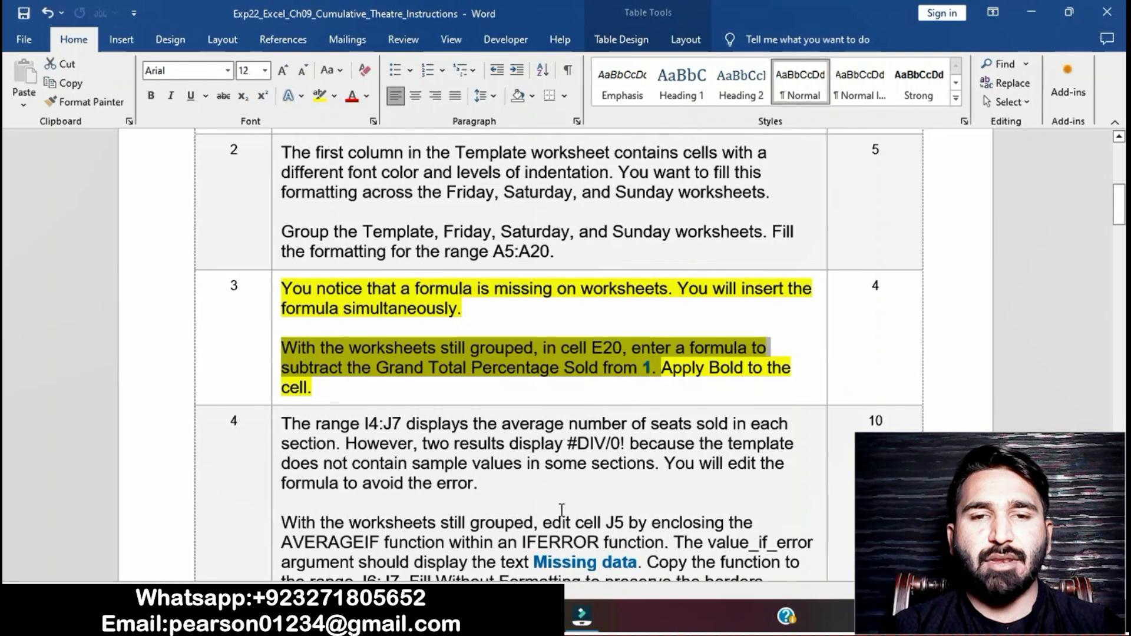
Step: Enter the formula =1-D20 in cell E20 of the grouped worksheets
{"action": "key", "text": "alt+Tab"}
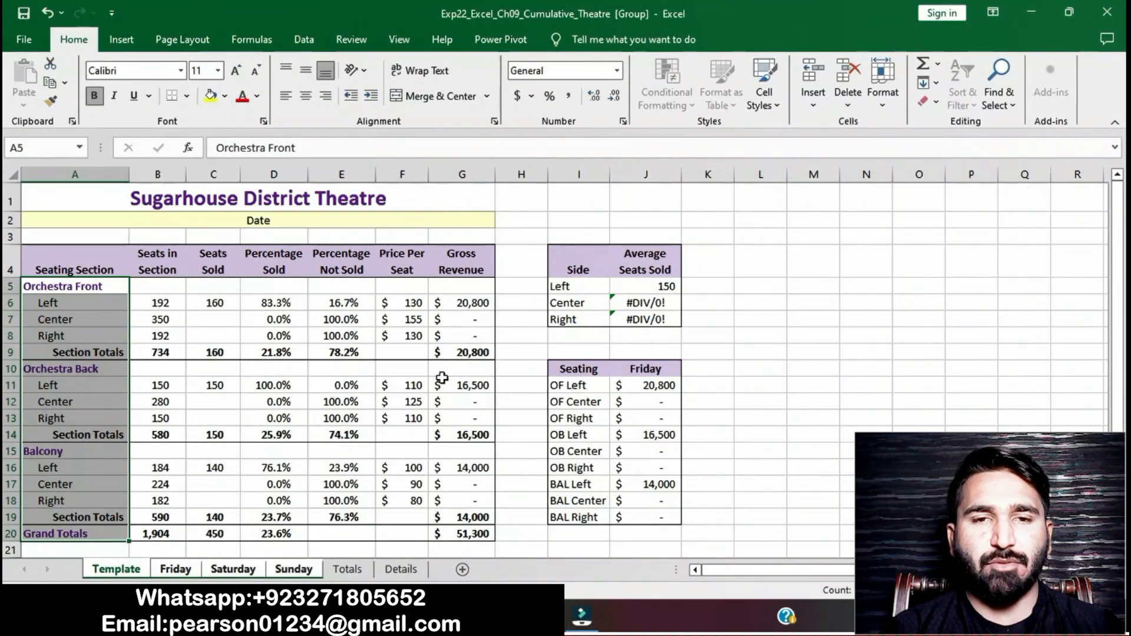
{"action": "left_click", "coordinate": [340, 540]}
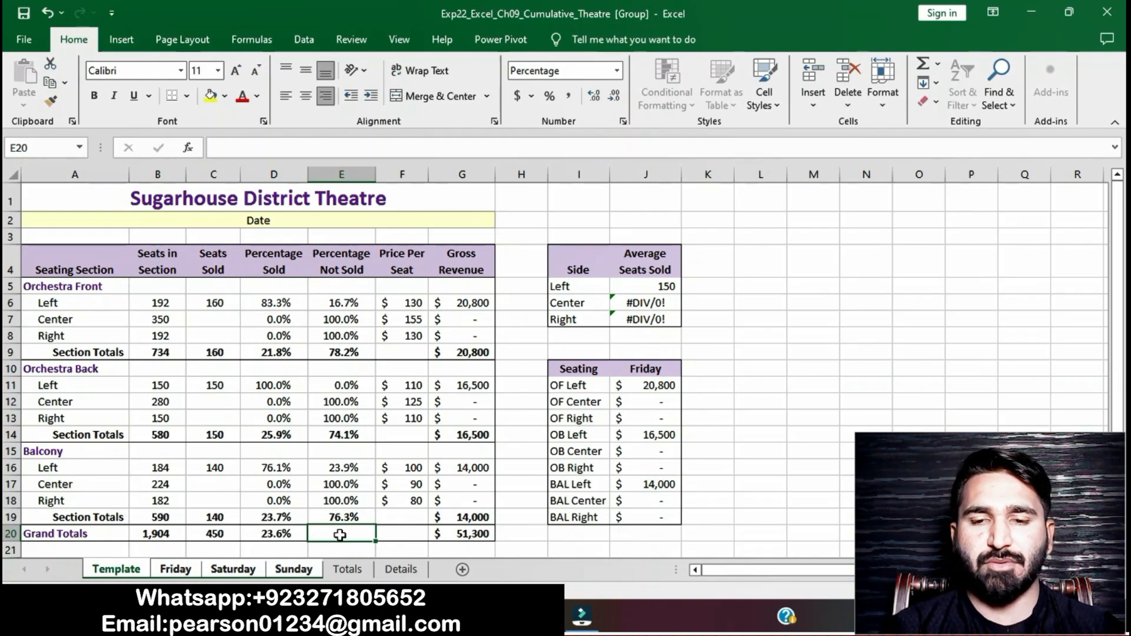
{"action": "type", "text": "="}
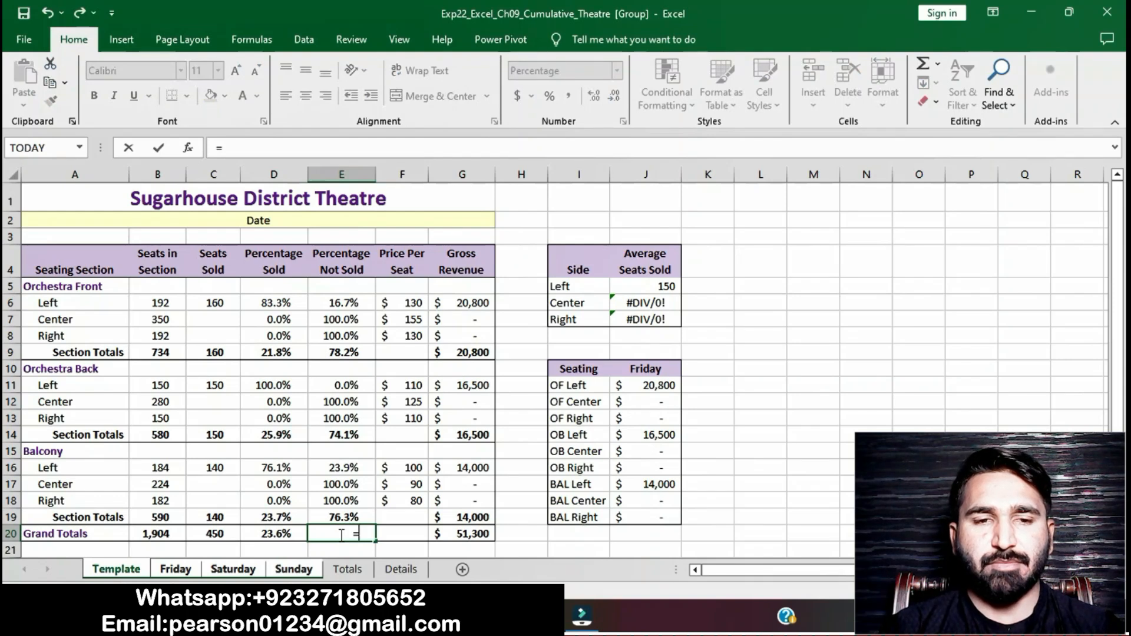
{"action": "type", "text": "1-"}
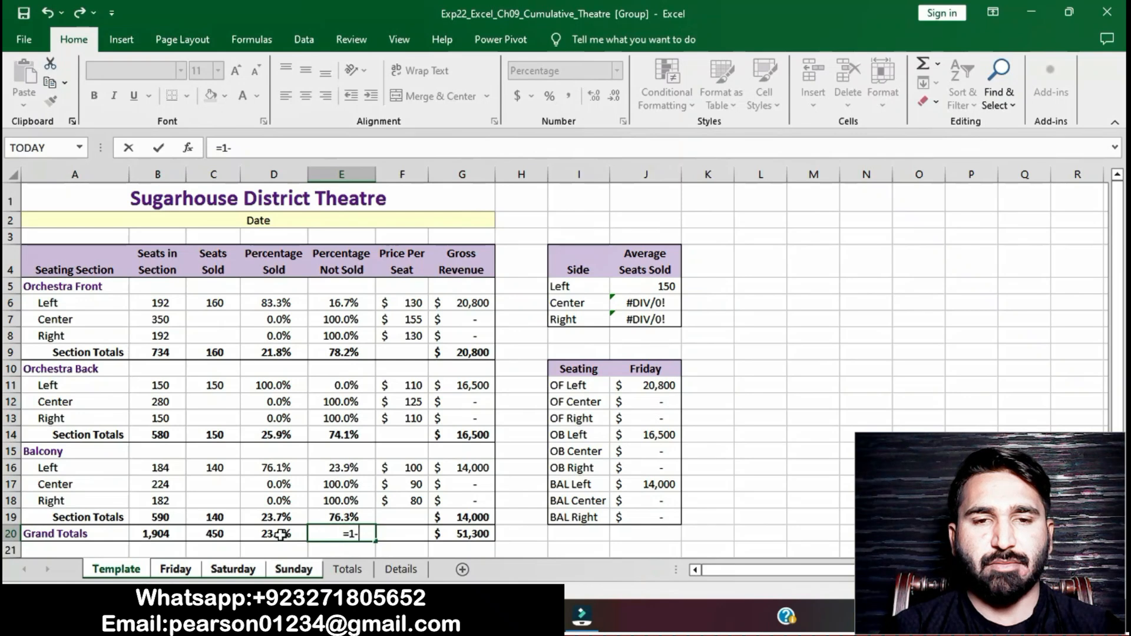
{"action": "left_click", "coordinate": [281, 534]}
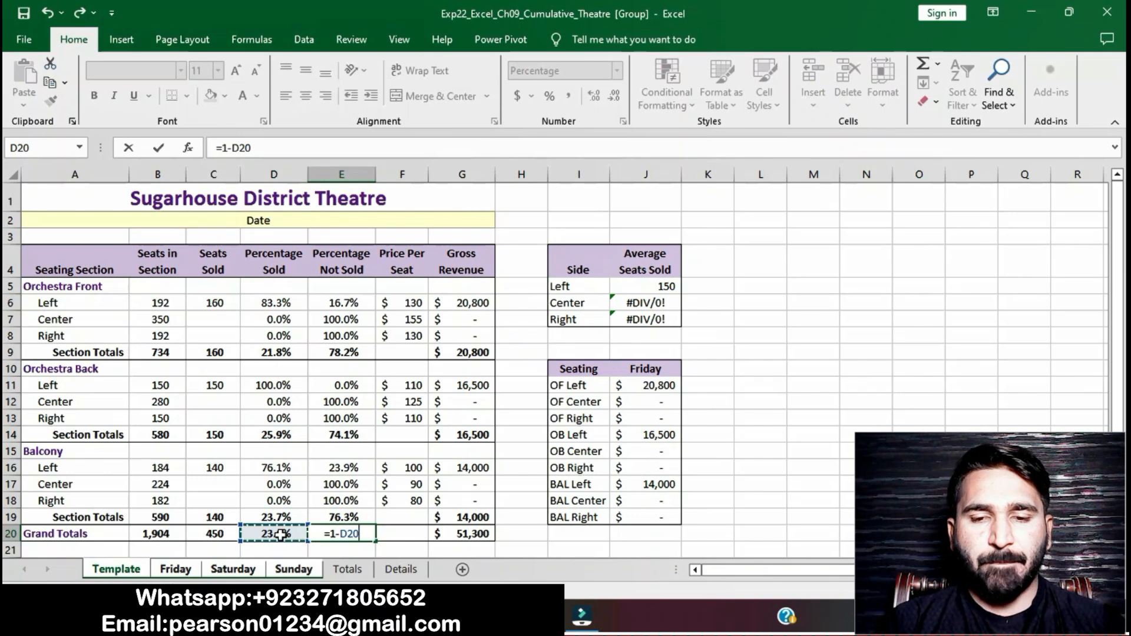
{"action": "key", "text": "Return"}
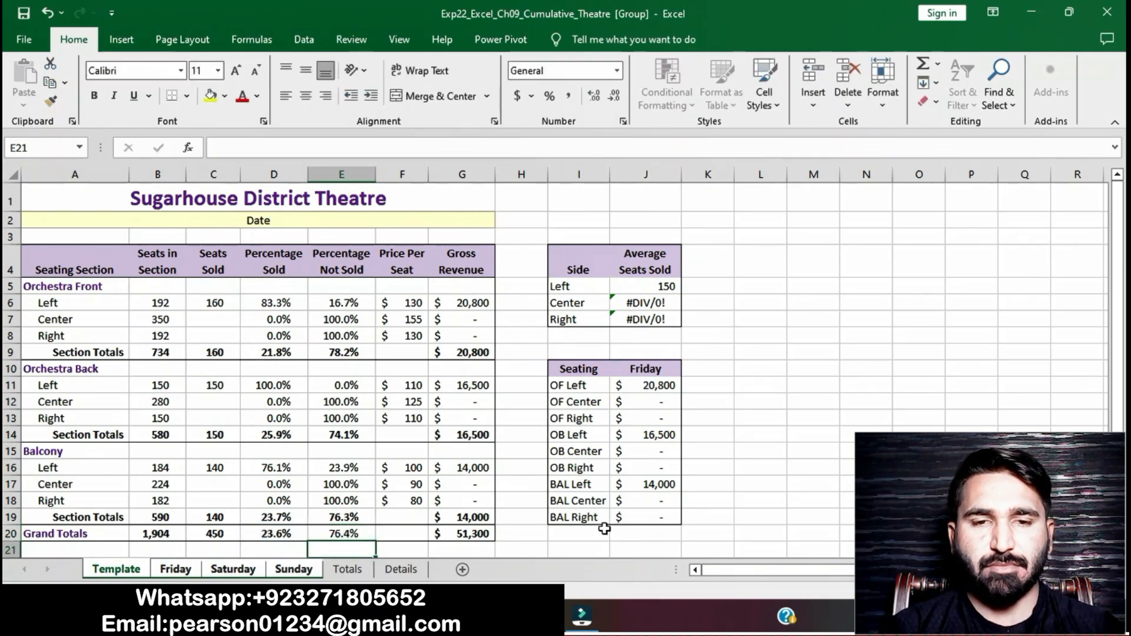
Step: Apply Bold to cell E20 as the instructions require
{"action": "left_click", "coordinate": [506, 616]}
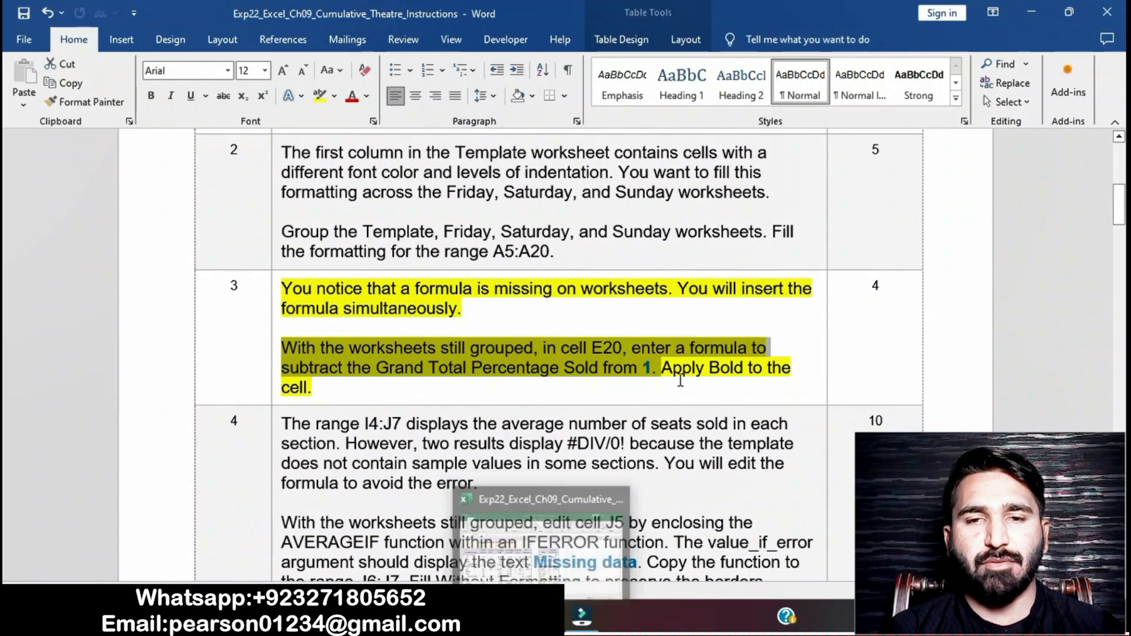
{"action": "left_click_drag", "start_coordinate": [660, 368], "coordinate": [701, 394]}
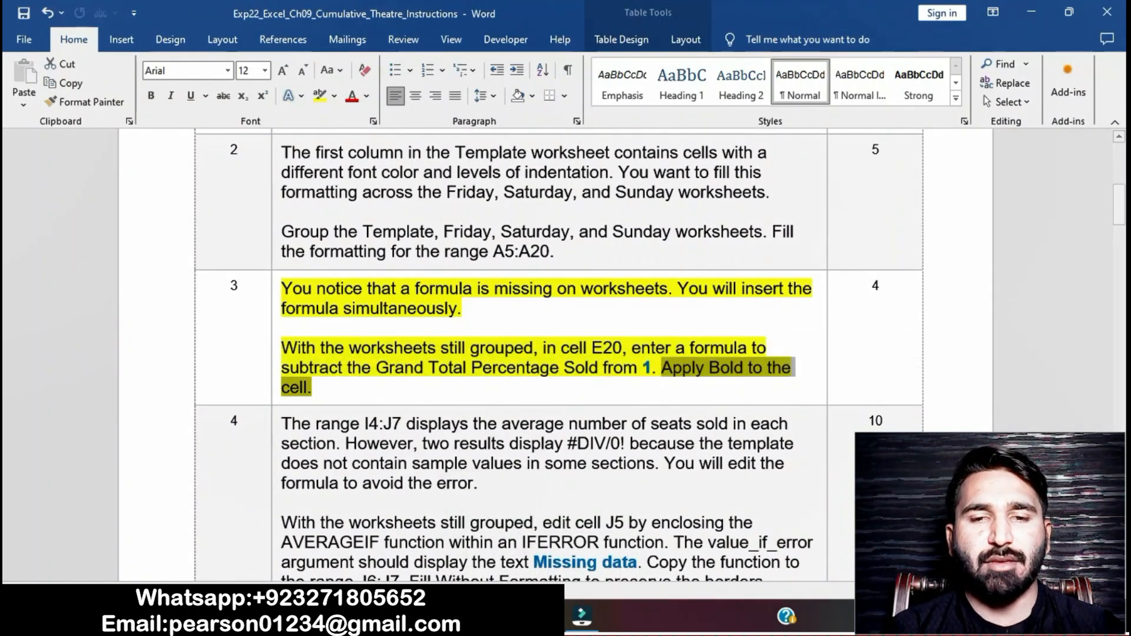
{"action": "key", "text": "alt+Tab"}
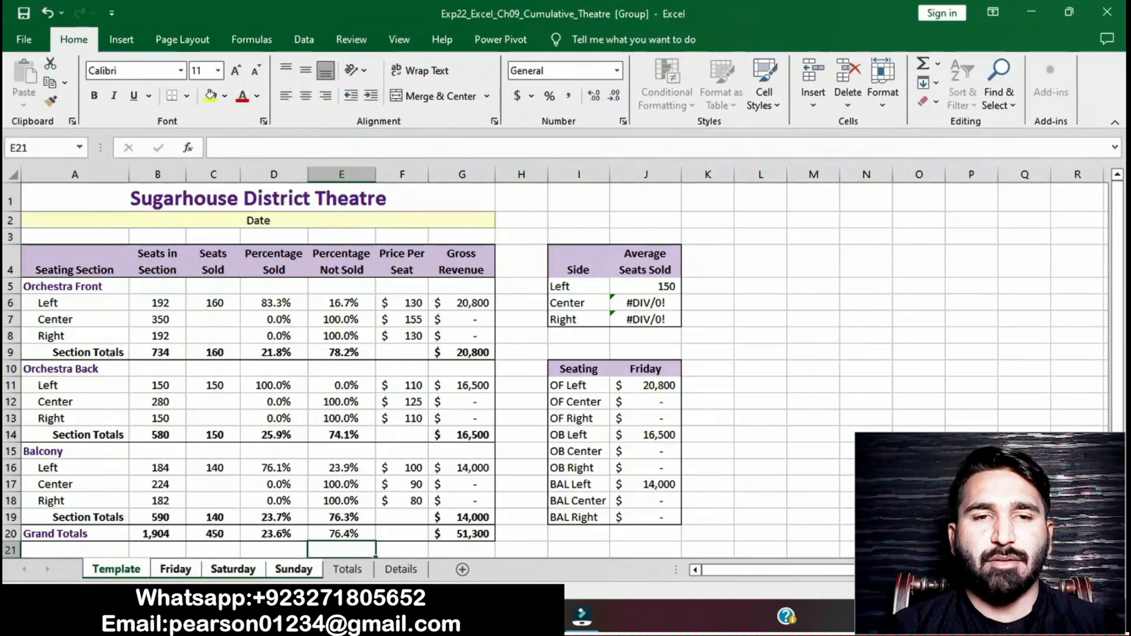
{"action": "left_click", "coordinate": [345, 534]}
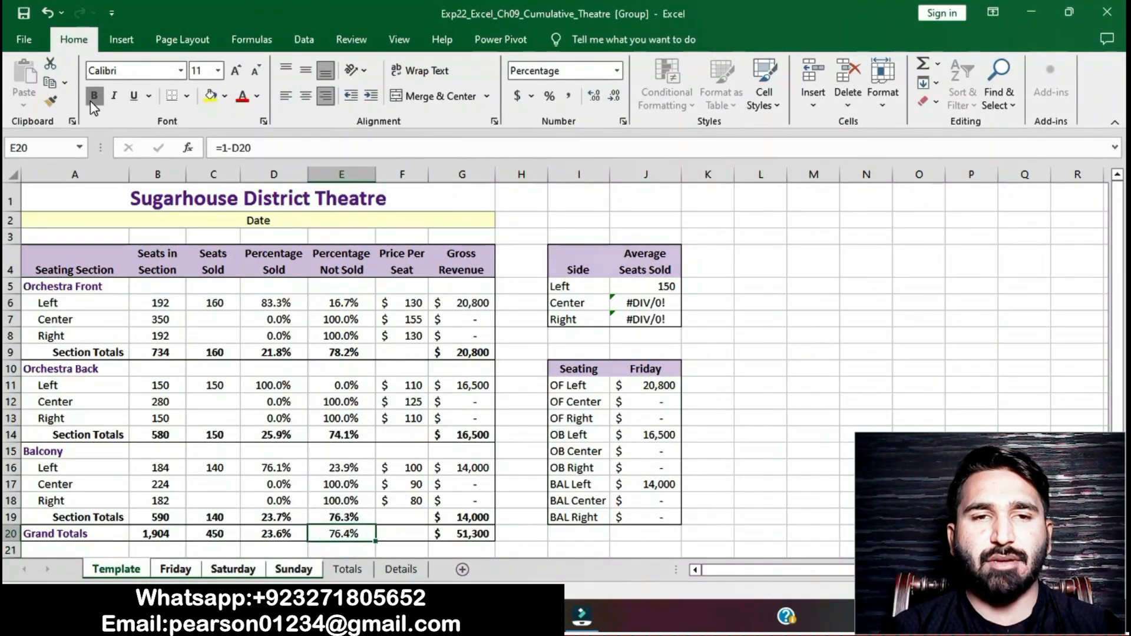
{"action": "left_click", "coordinate": [798, 407]}
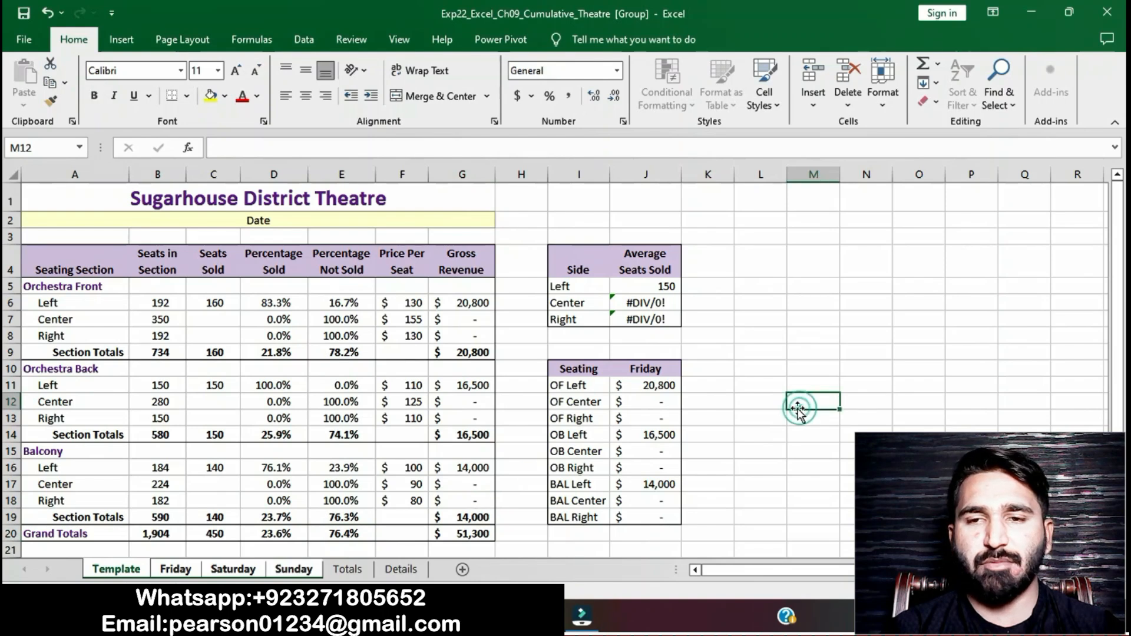
Step: Remove the yellow highlight from the step 3 instructions
{"action": "key", "text": "alt+Tab"}
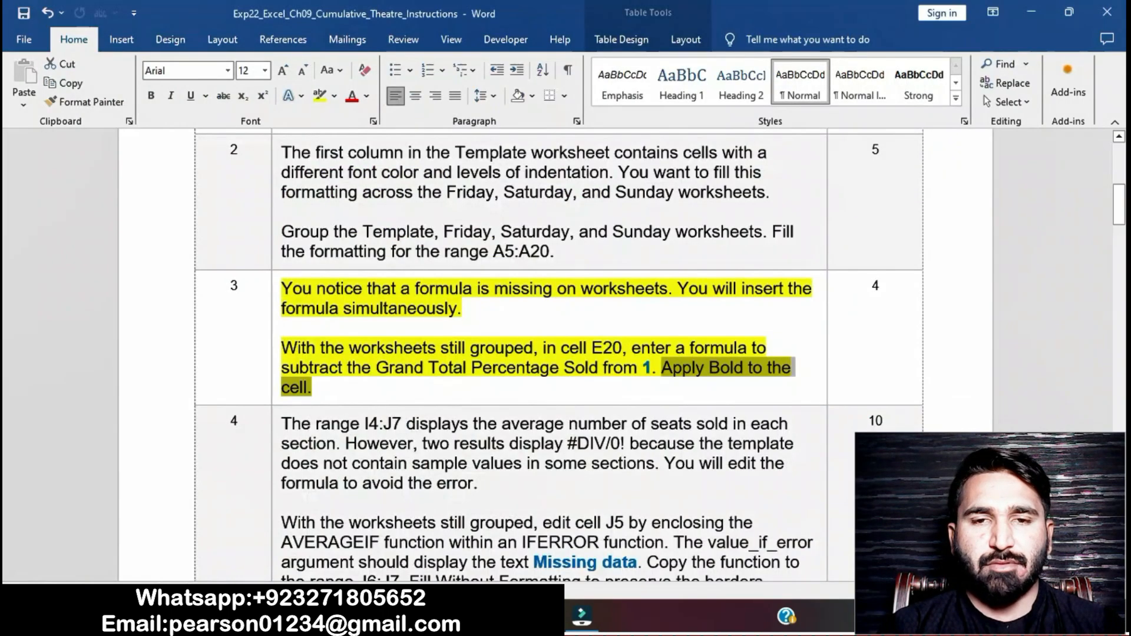
{"action": "left_click", "coordinate": [520, 380]}
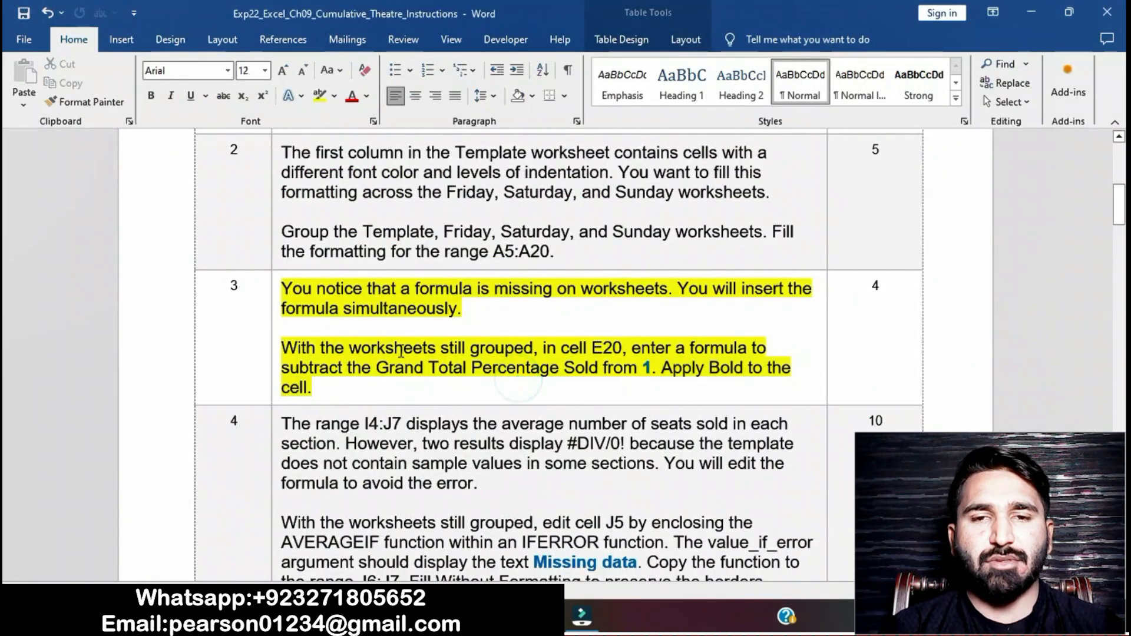
{"action": "left_click", "coordinate": [275, 291]}
{"action": "left_click", "coordinate": [341, 268]}
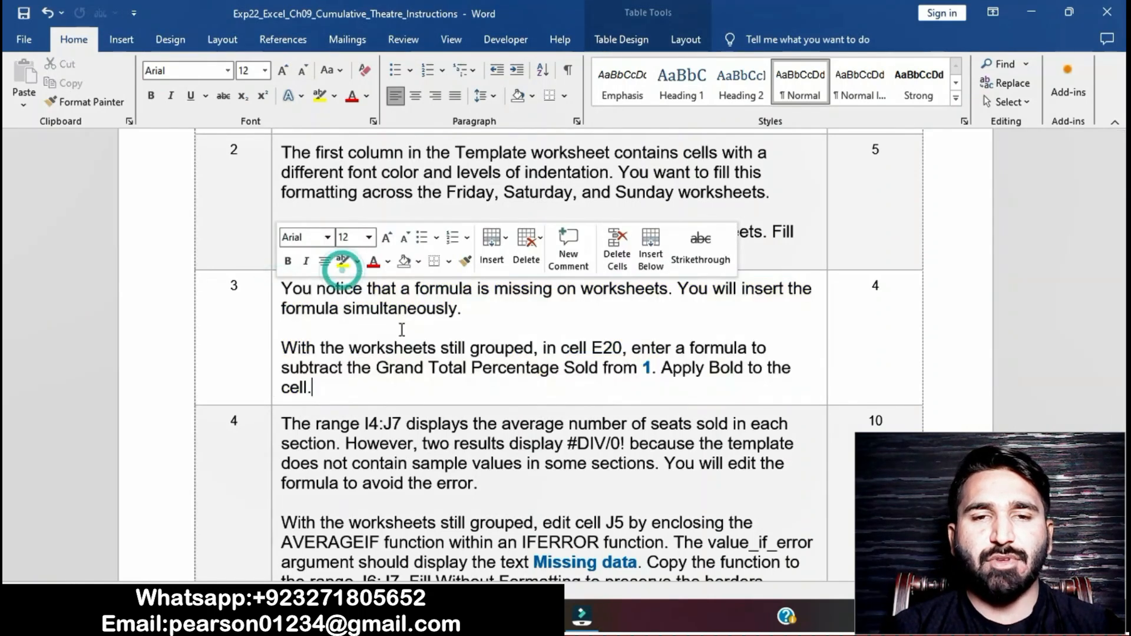
{"action": "left_click", "coordinate": [469, 445]}
Step: Highlight the step 4 instructions in yellow
{"action": "scroll", "coordinate": [471, 444], "scroll_direction": "down", "scroll_amount": 2}
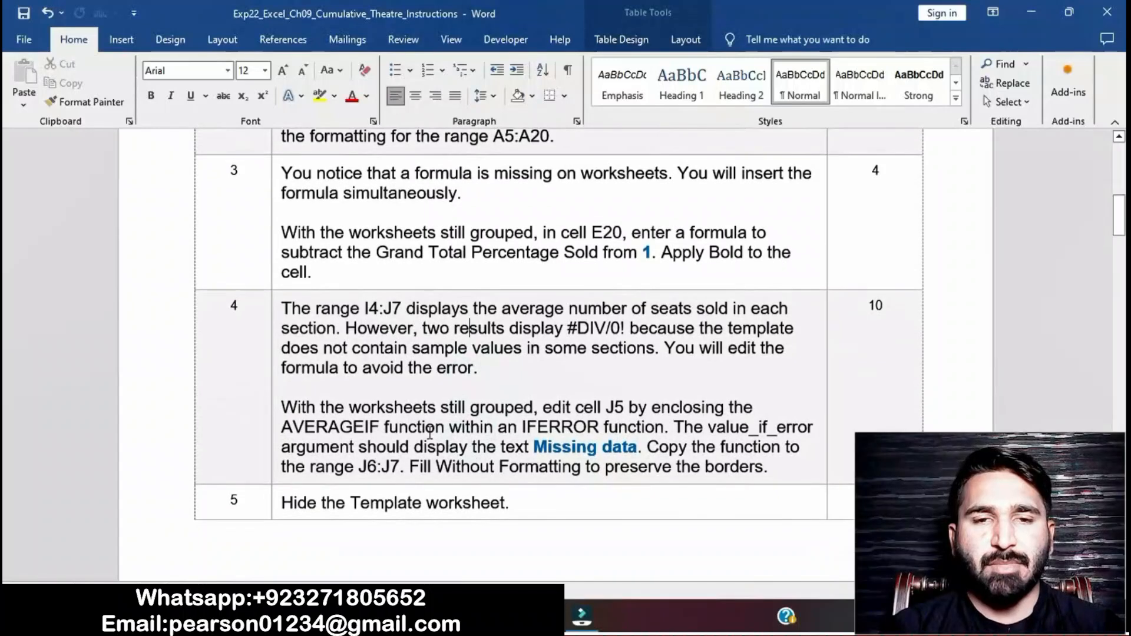
{"action": "left_click", "coordinate": [273, 325]}
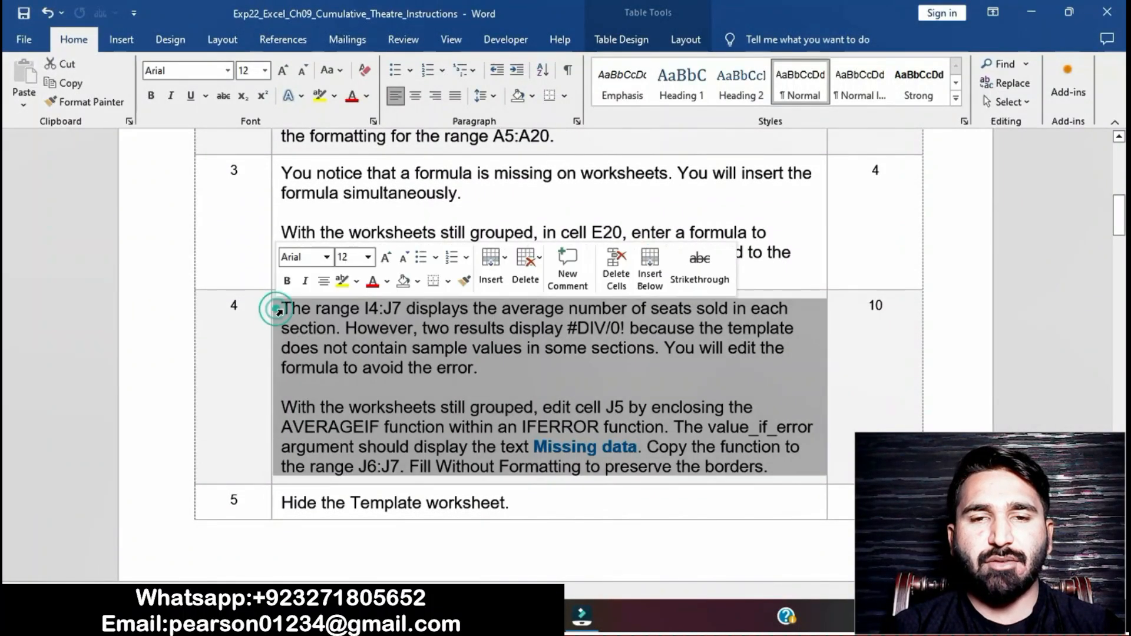
{"action": "left_click", "coordinate": [342, 288]}
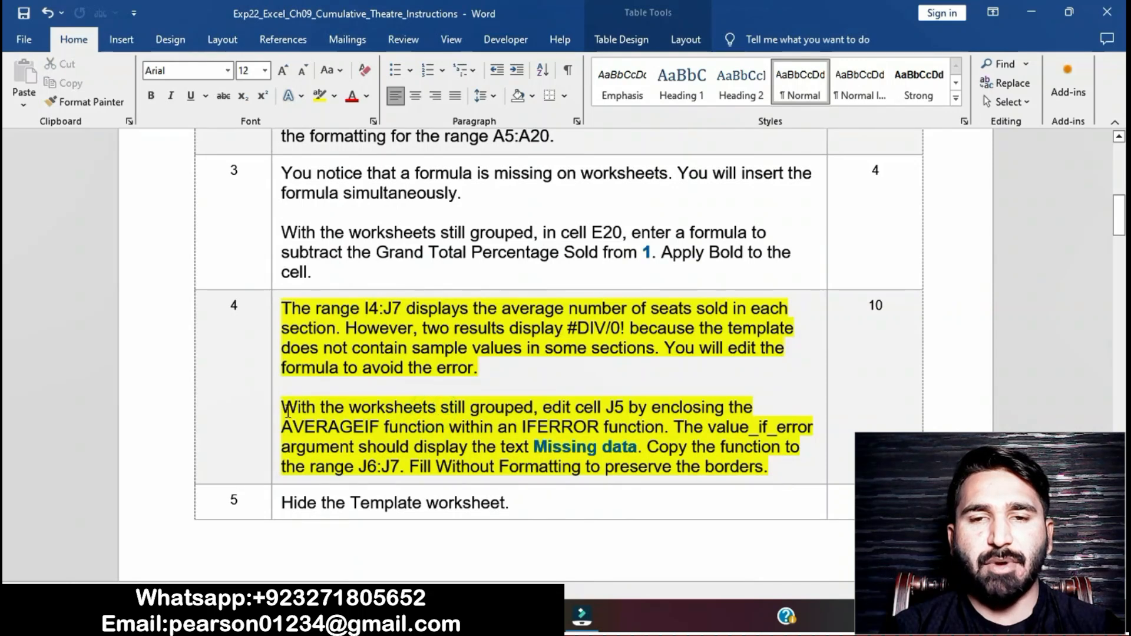
Step: Edit cell J5 to enclose its AVERAGEIF function within an IFERROR function
{"action": "left_click_drag", "start_coordinate": [283, 411], "coordinate": [675, 430]}
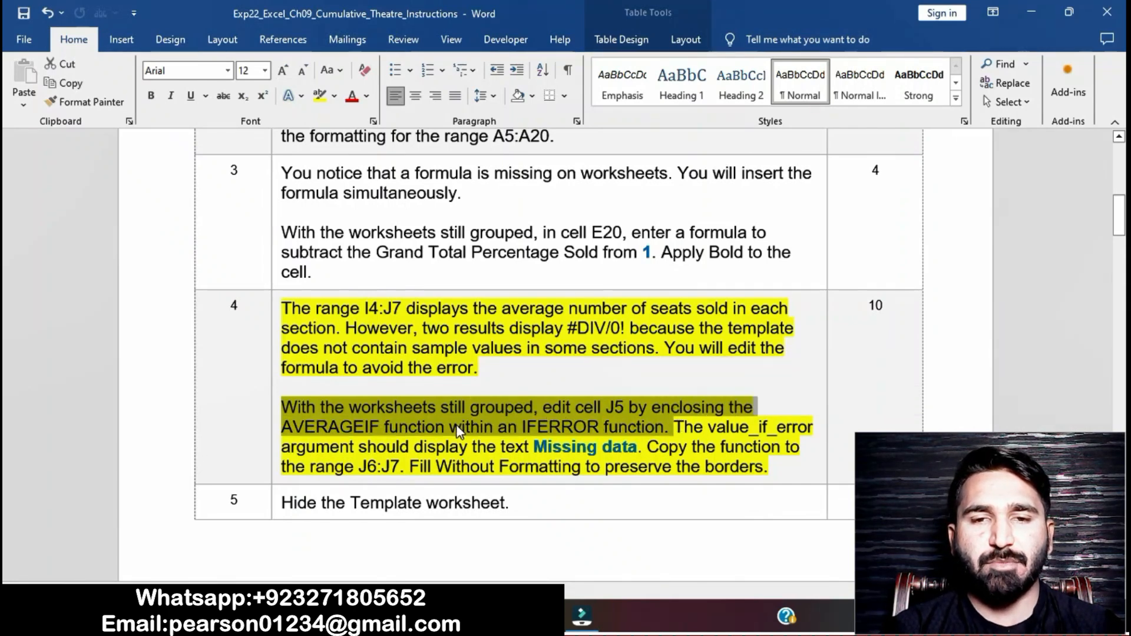
{"action": "left_click", "coordinate": [595, 437]}
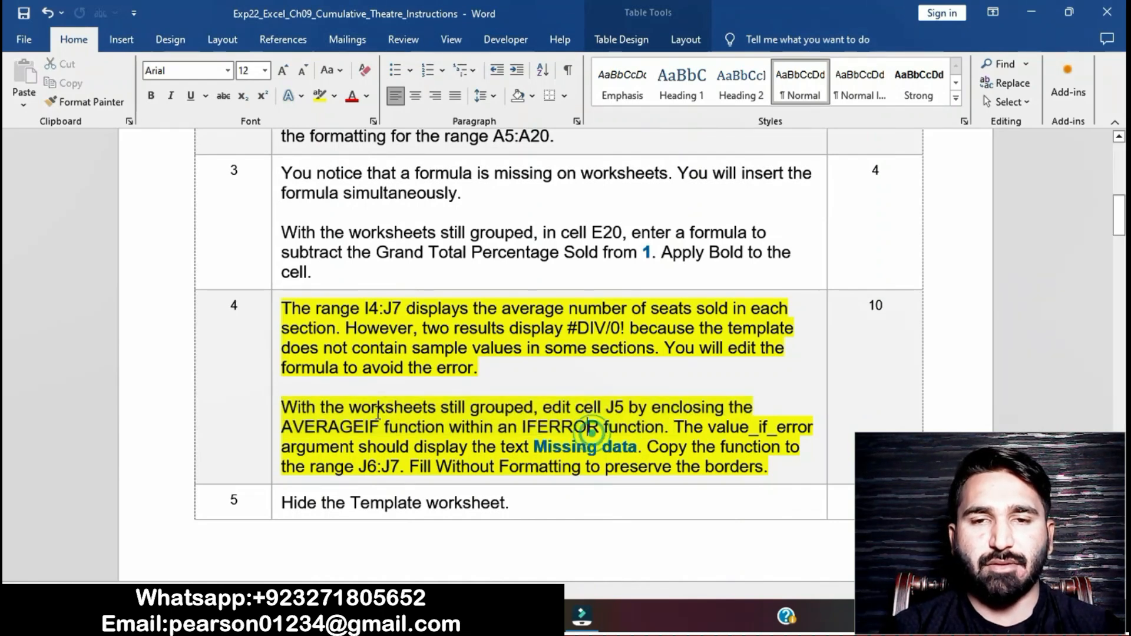
{"action": "left_click_drag", "start_coordinate": [281, 410], "coordinate": [396, 473]}
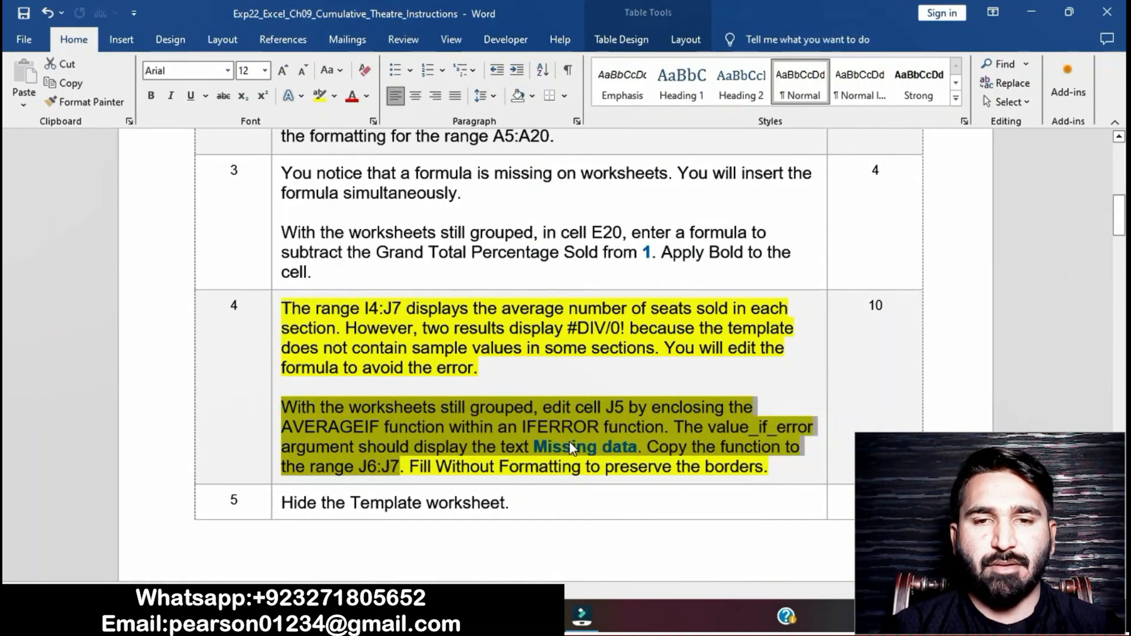
{"action": "left_click", "coordinate": [569, 446]}
{"action": "left_click_drag", "start_coordinate": [283, 406], "coordinate": [636, 448]}
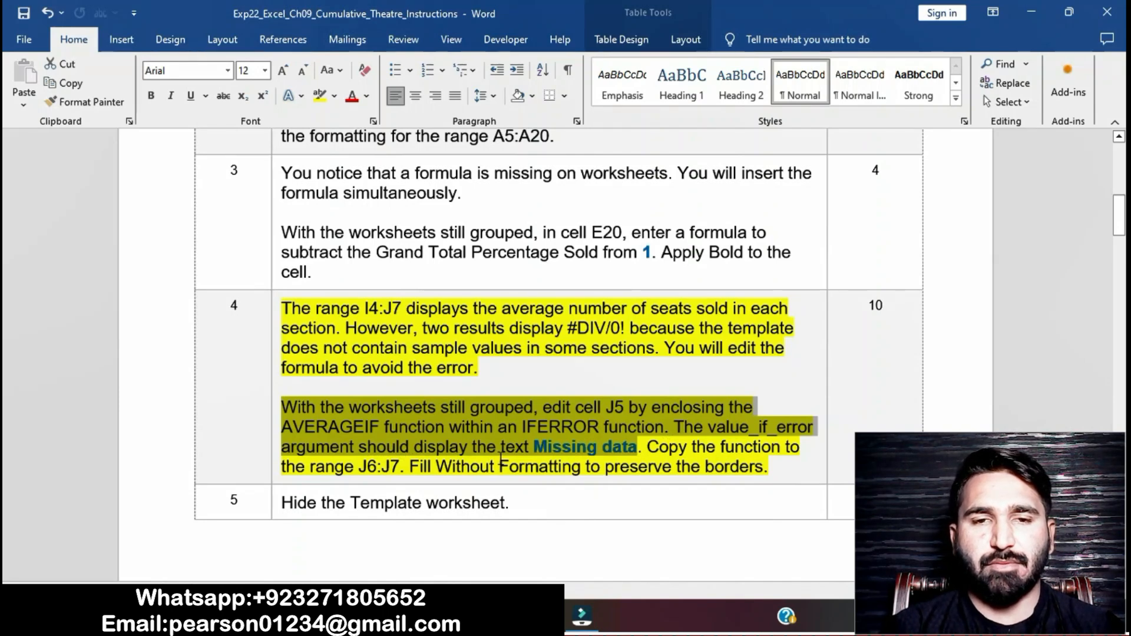
{"action": "key", "text": "alt+Tab"}
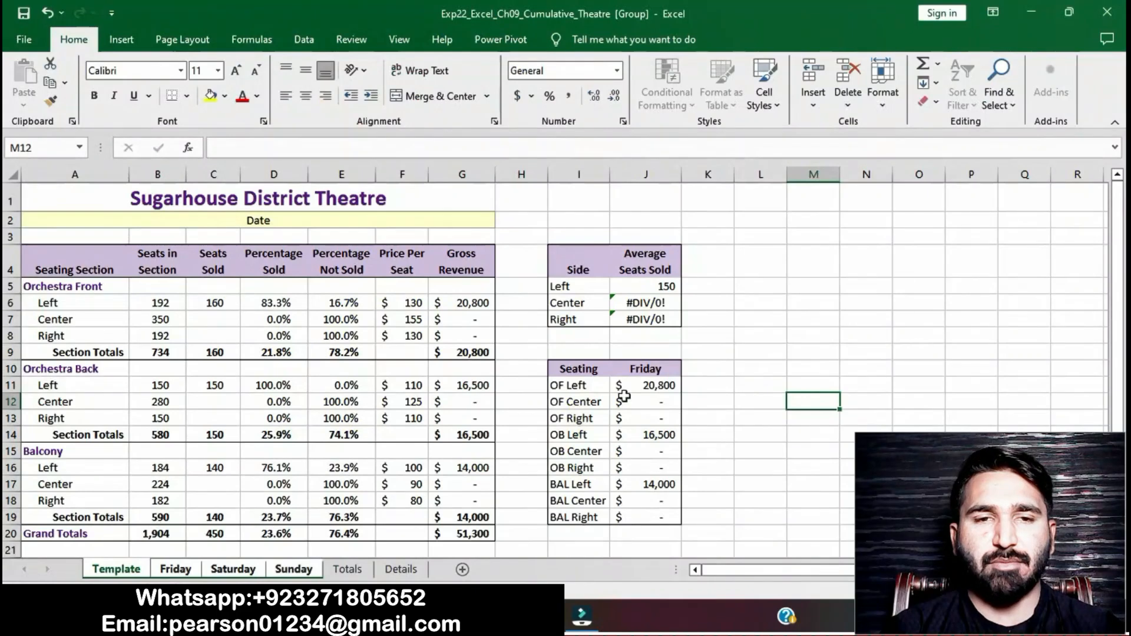
{"action": "left_click", "coordinate": [636, 293]}
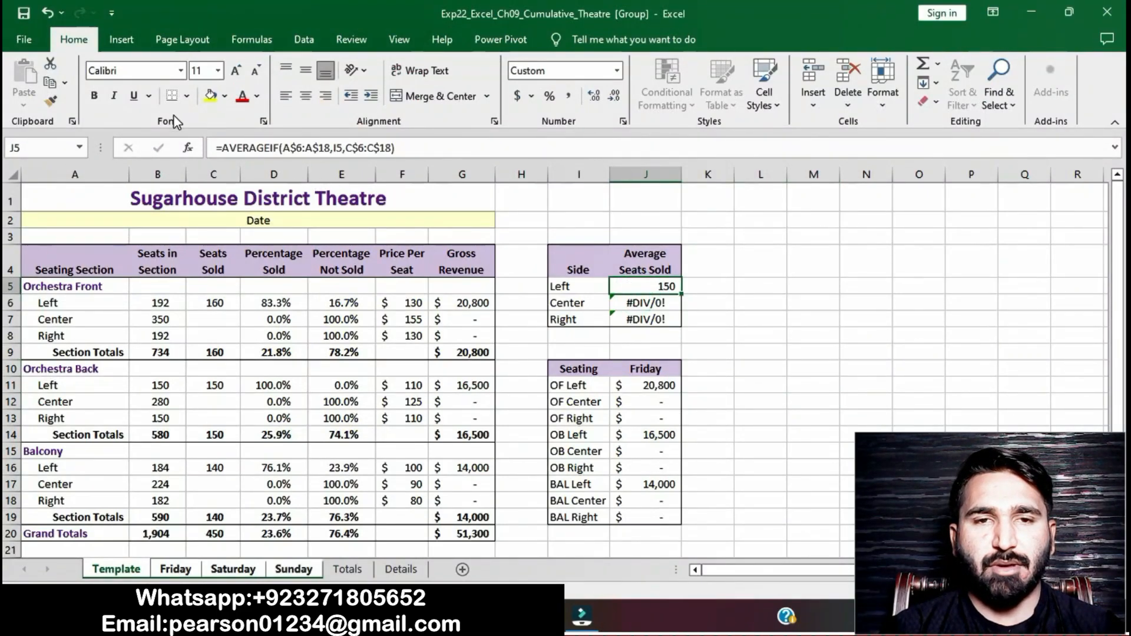
{"action": "left_click", "coordinate": [224, 149]}
{"action": "type", "text": "I"}
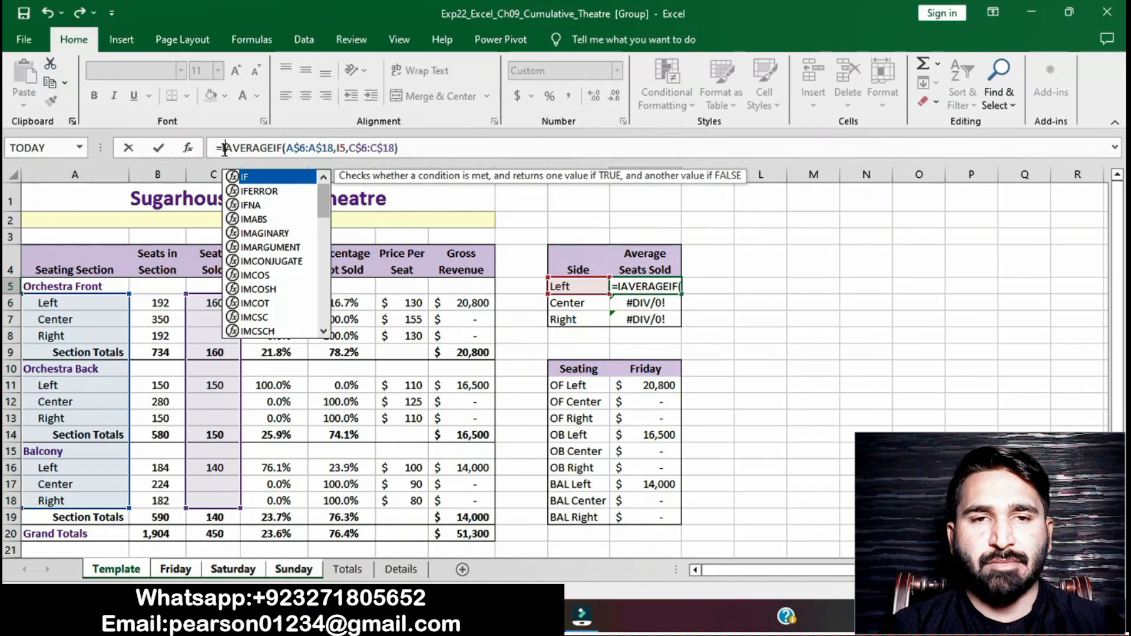
{"action": "double_click", "coordinate": [251, 192]}
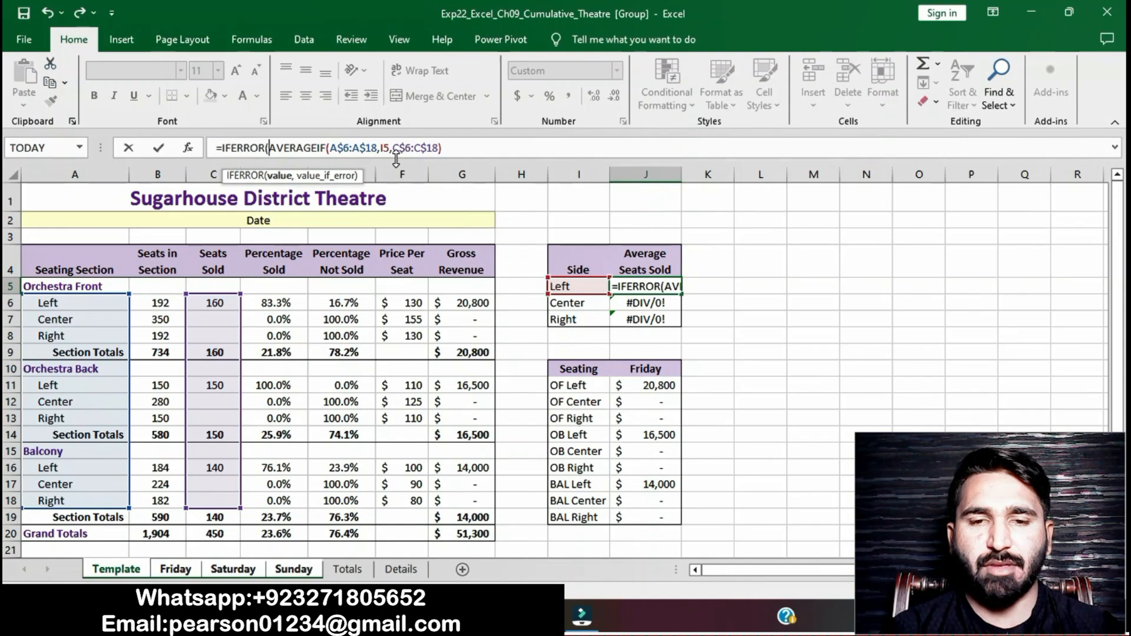
Step: Set the IFERROR value_if_error argument to "Missing data" and confirm the formula in J5
{"action": "left_click", "coordinate": [453, 147]}
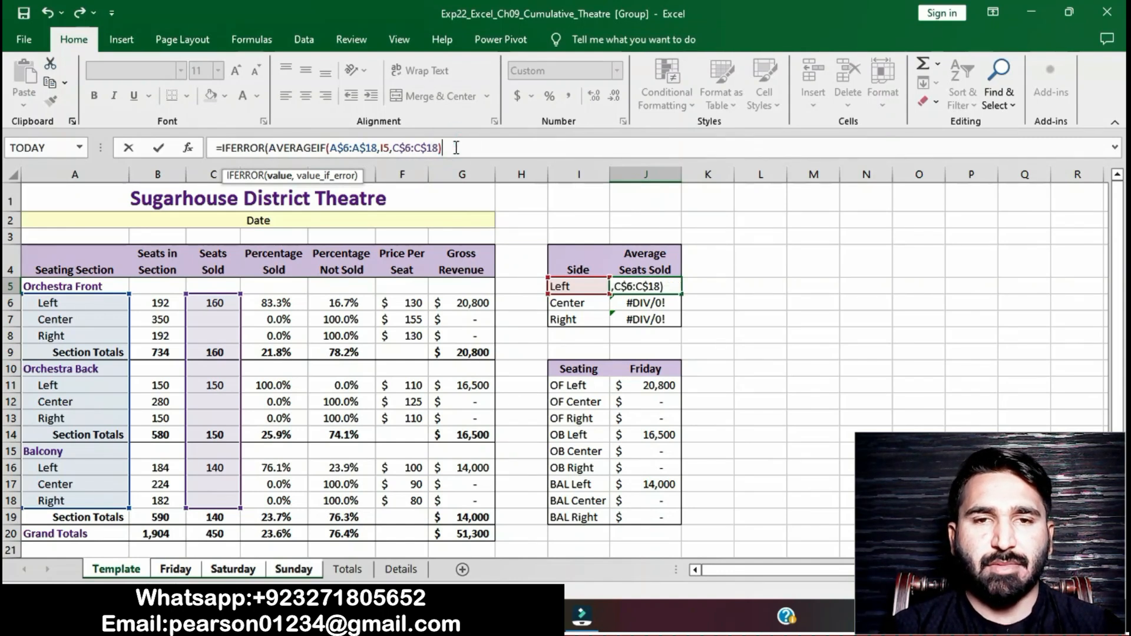
{"action": "type", "text": ","}
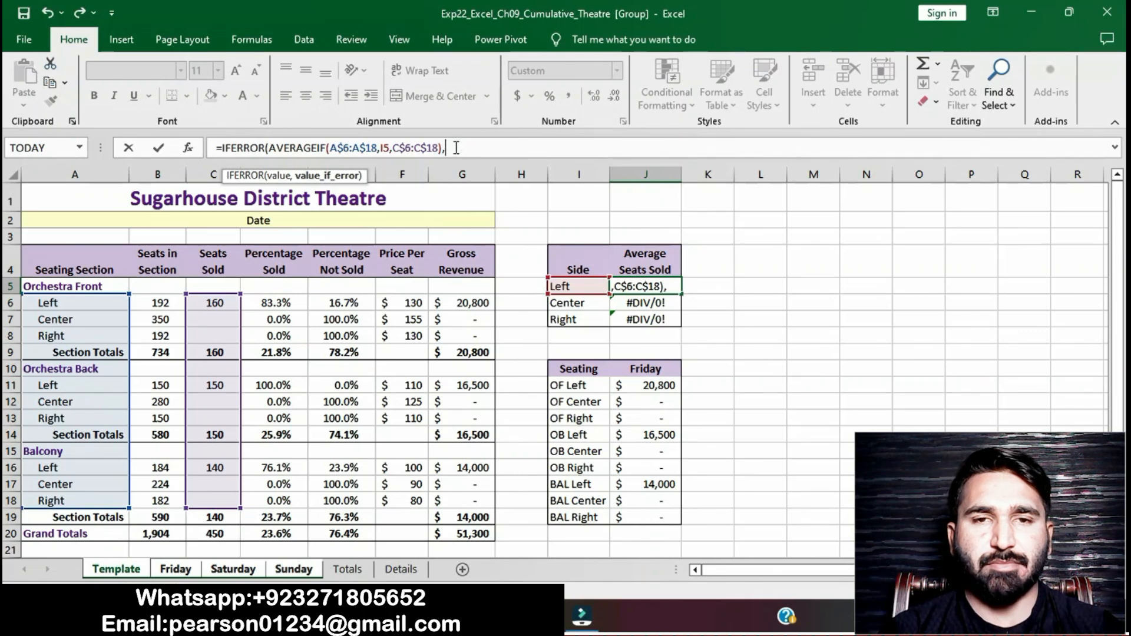
{"action": "type", "text": "\"Missing data"}
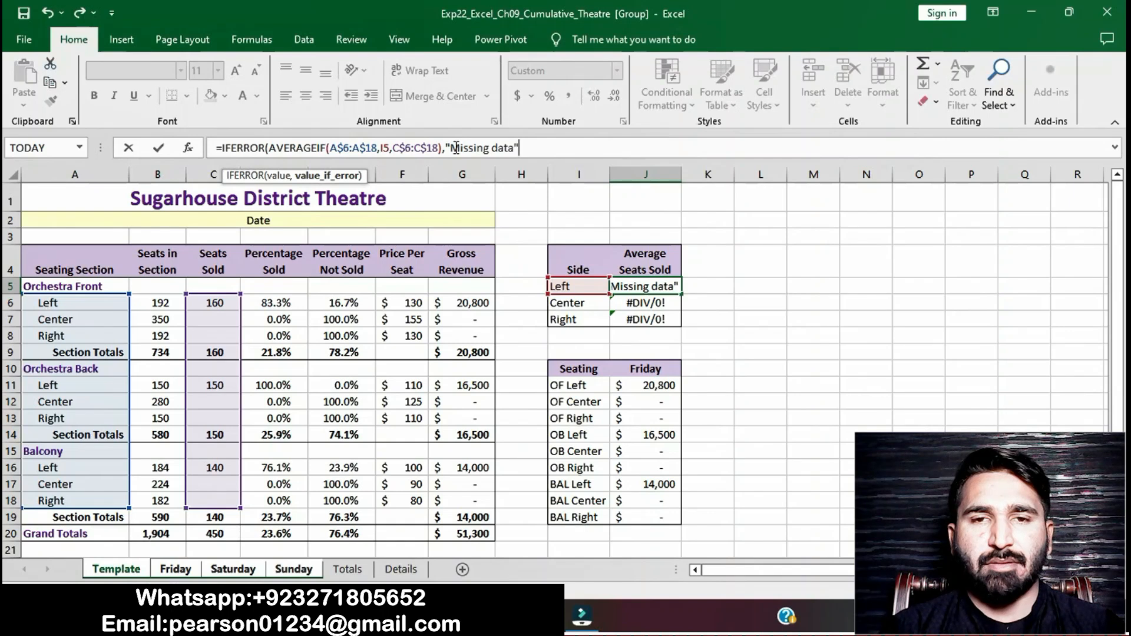
{"action": "type", "text": ")"}
{"action": "key", "text": "Return"}
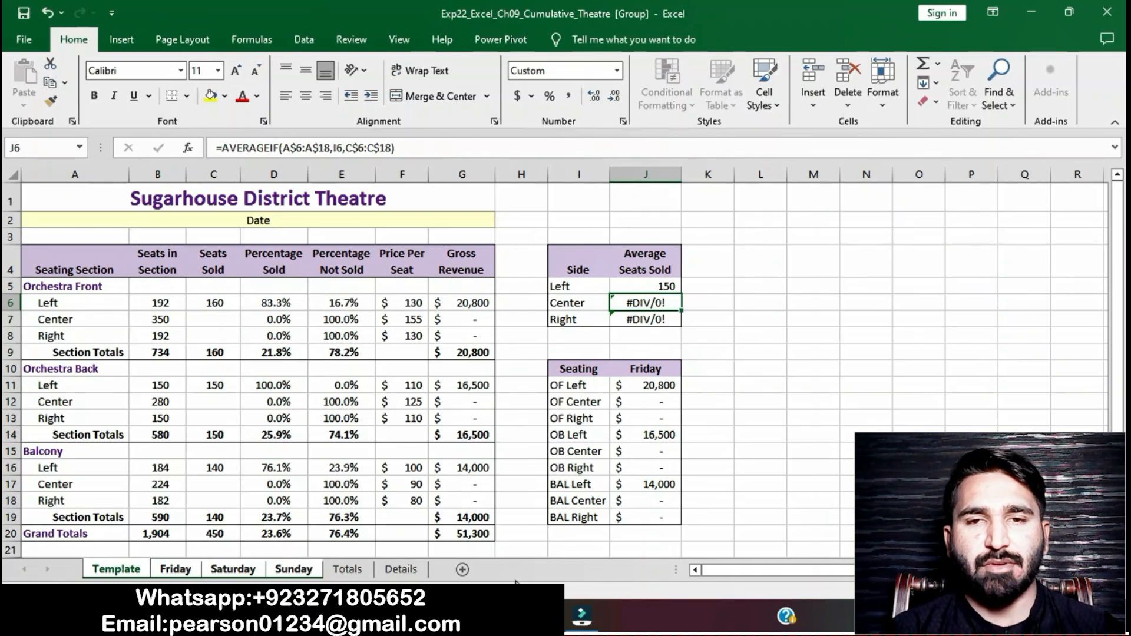
{"action": "key", "text": "alt+Tab"}
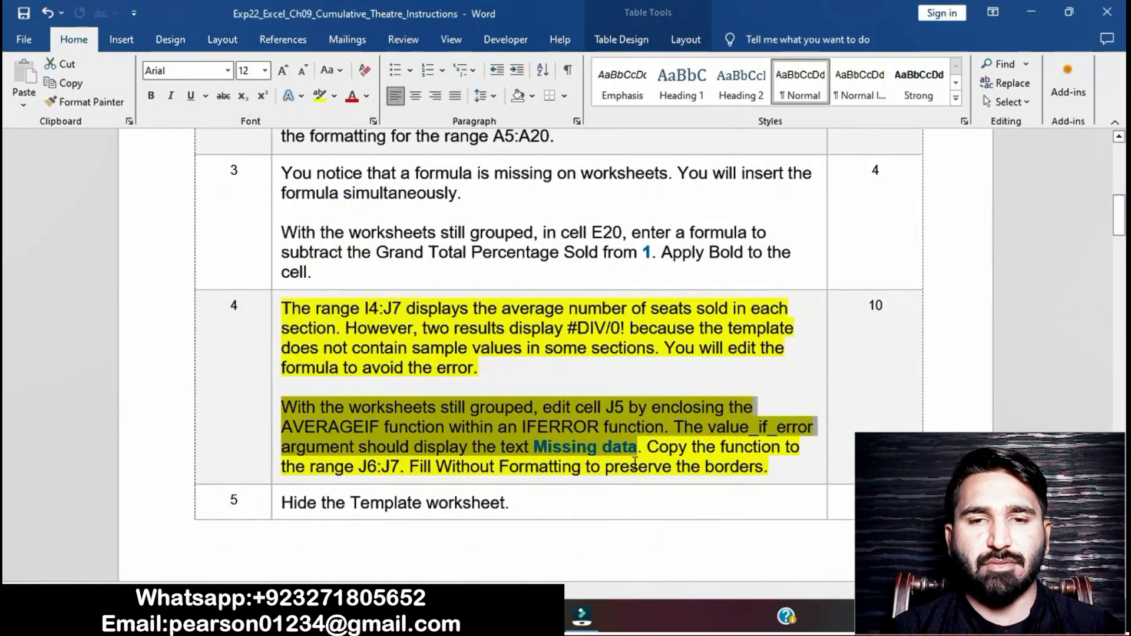
{"action": "left_click_drag", "start_coordinate": [649, 450], "coordinate": [767, 467]}
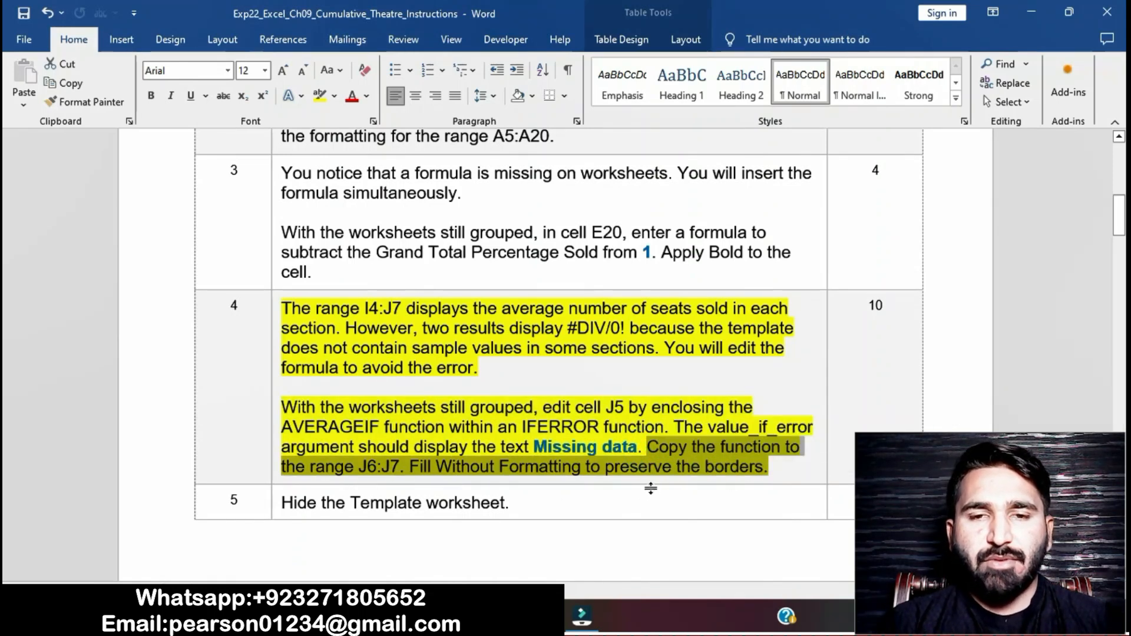
{"action": "key", "text": "alt+Tab"}
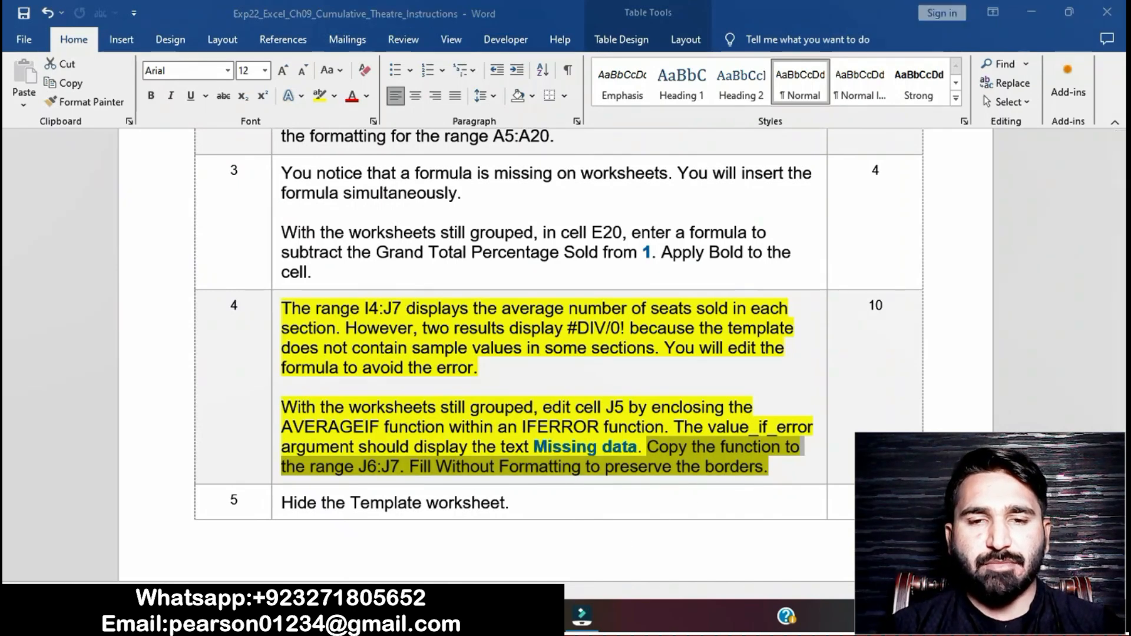
{"action": "left_click_drag", "start_coordinate": [634, 285], "coordinate": [636, 316]}
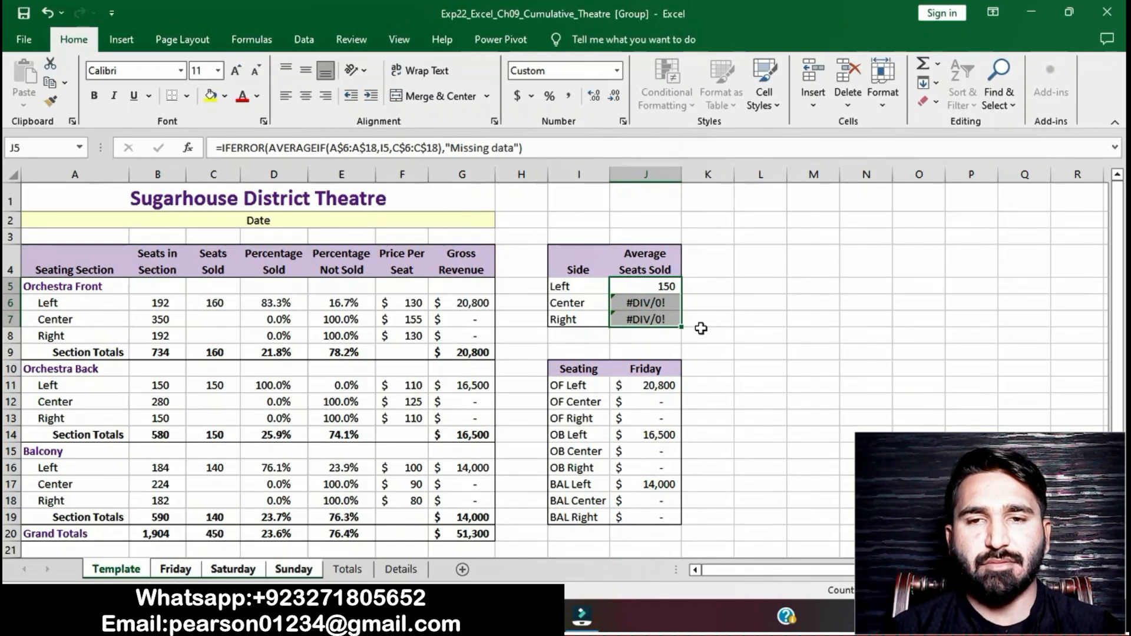
{"action": "left_click", "coordinate": [700, 328]}
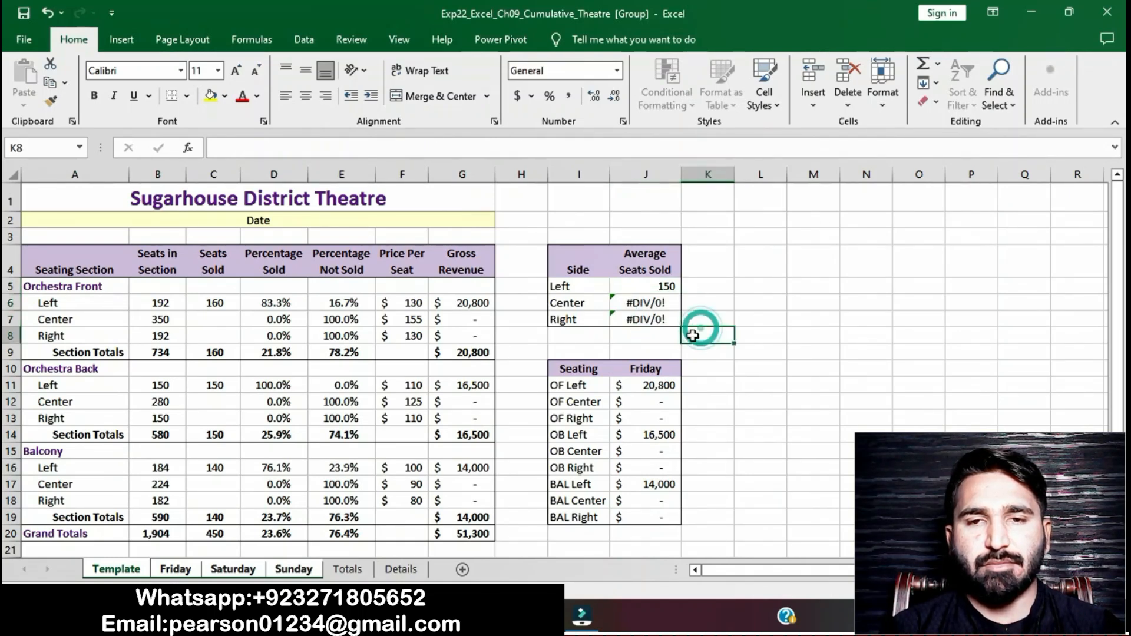
{"action": "key", "text": "alt+Tab"}
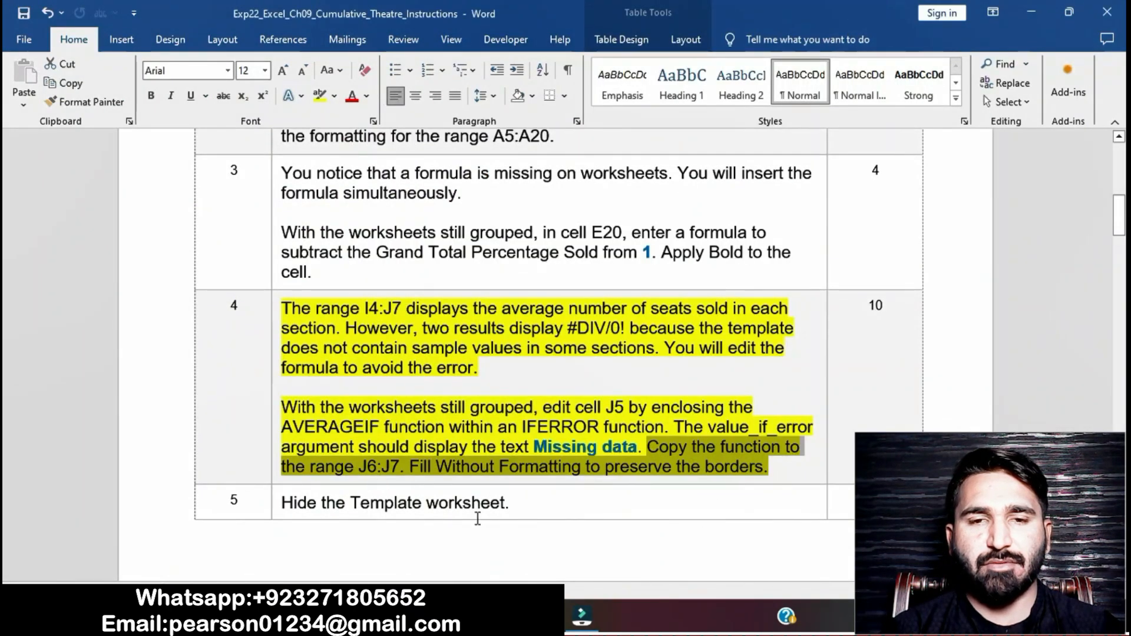
Step: Copy the J5 function down to J6:J7, filling without formatting to preserve the borders
{"action": "key", "text": "alt+Tab"}
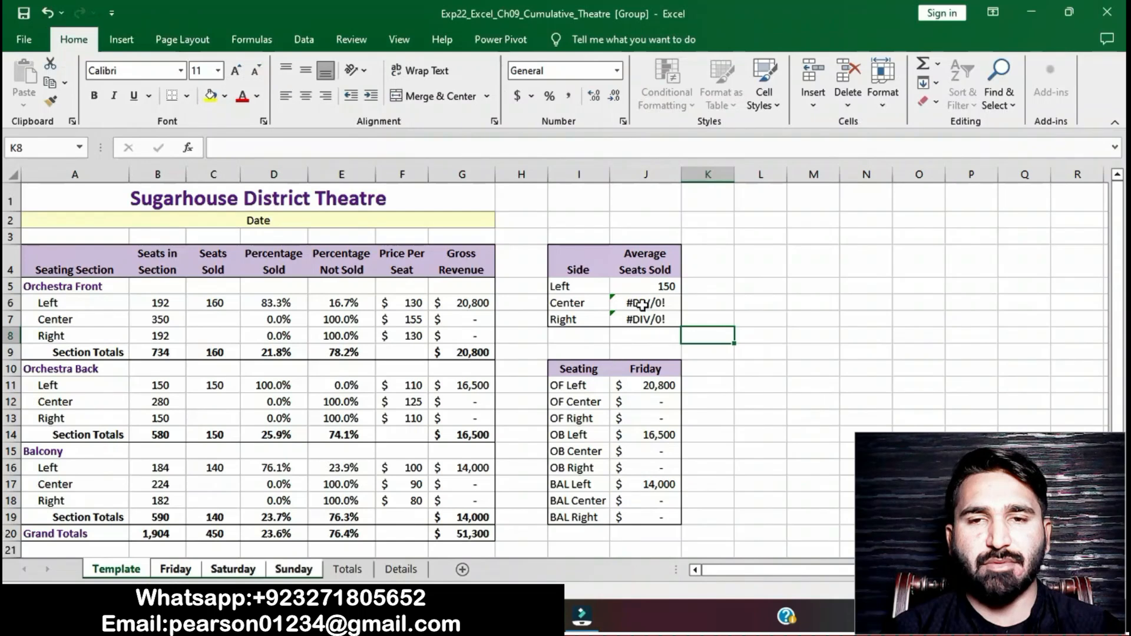
{"action": "left_click", "coordinate": [650, 292]}
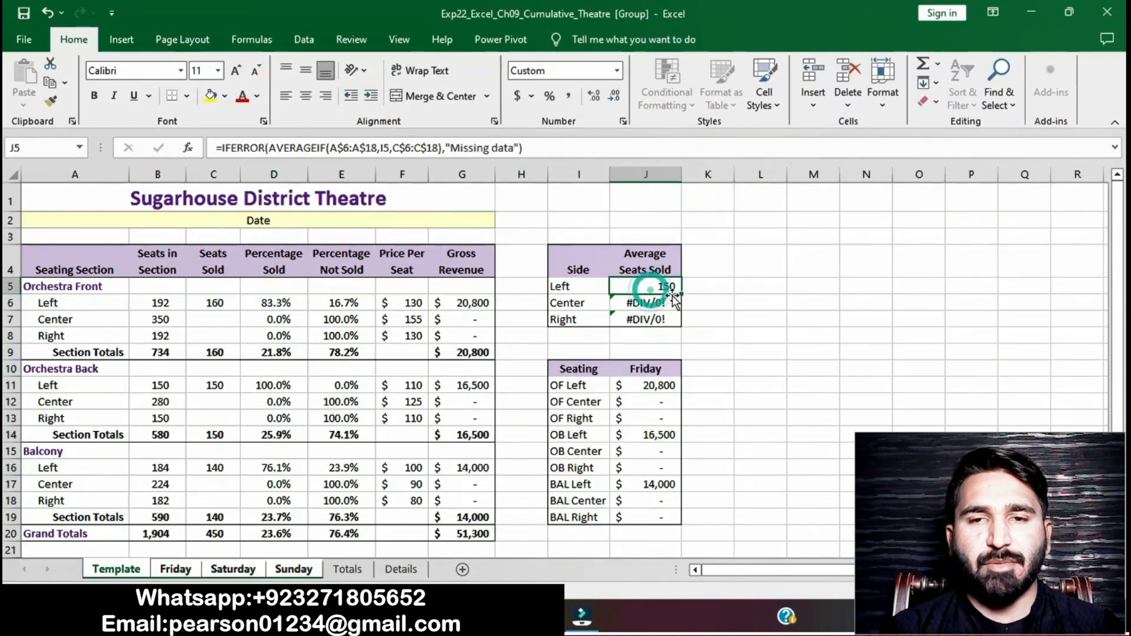
{"action": "left_click_drag", "start_coordinate": [685, 294], "coordinate": [682, 327]}
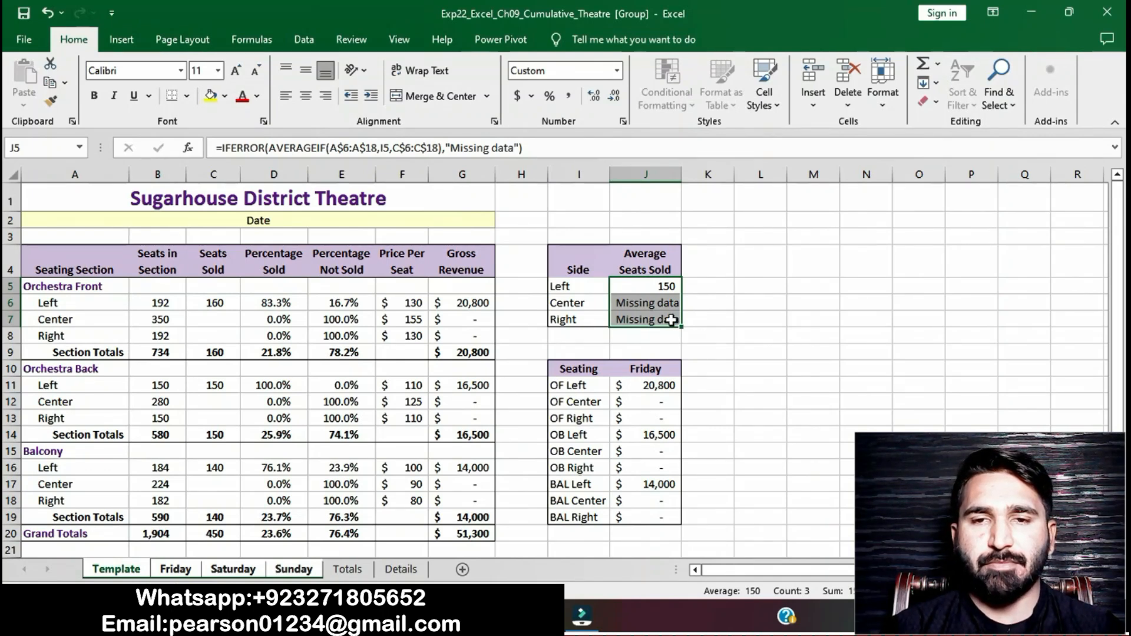
{"action": "left_click", "coordinate": [661, 305]}
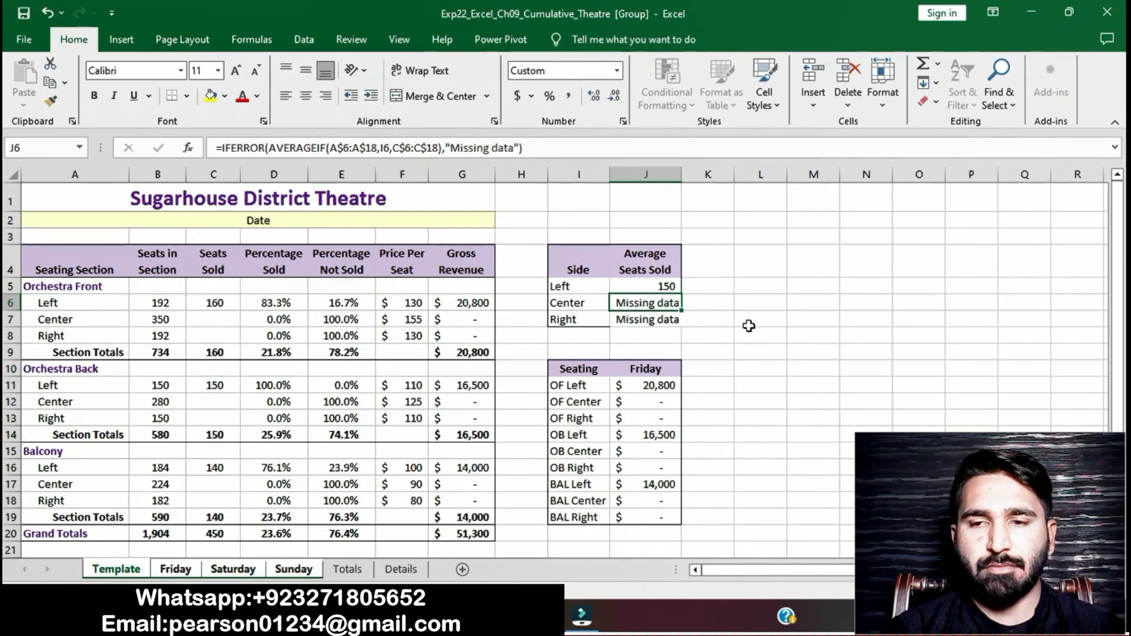
{"action": "left_click", "coordinate": [749, 325]}
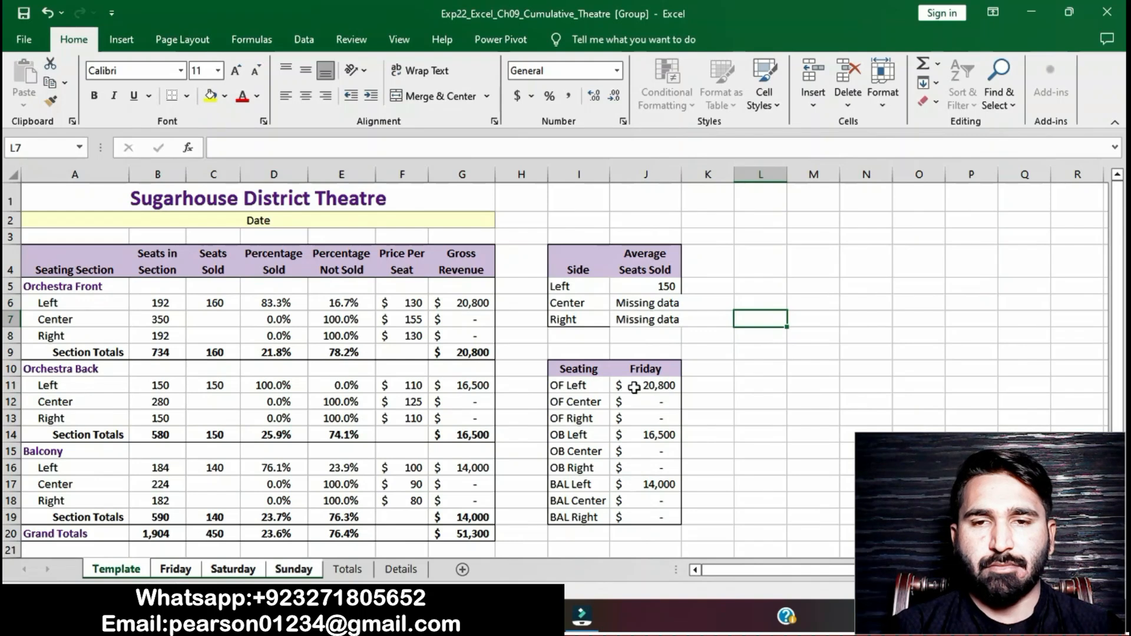
{"action": "left_click_drag", "start_coordinate": [662, 286], "coordinate": [660, 319]}
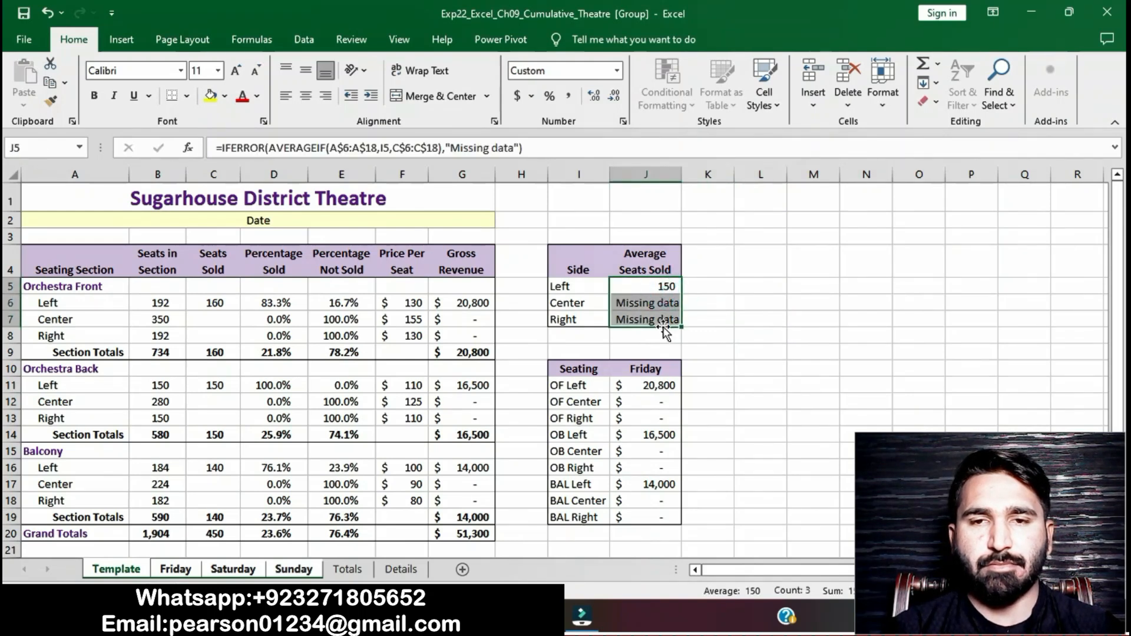
{"action": "left_click", "coordinate": [715, 336]}
{"action": "left_click", "coordinate": [665, 286]}
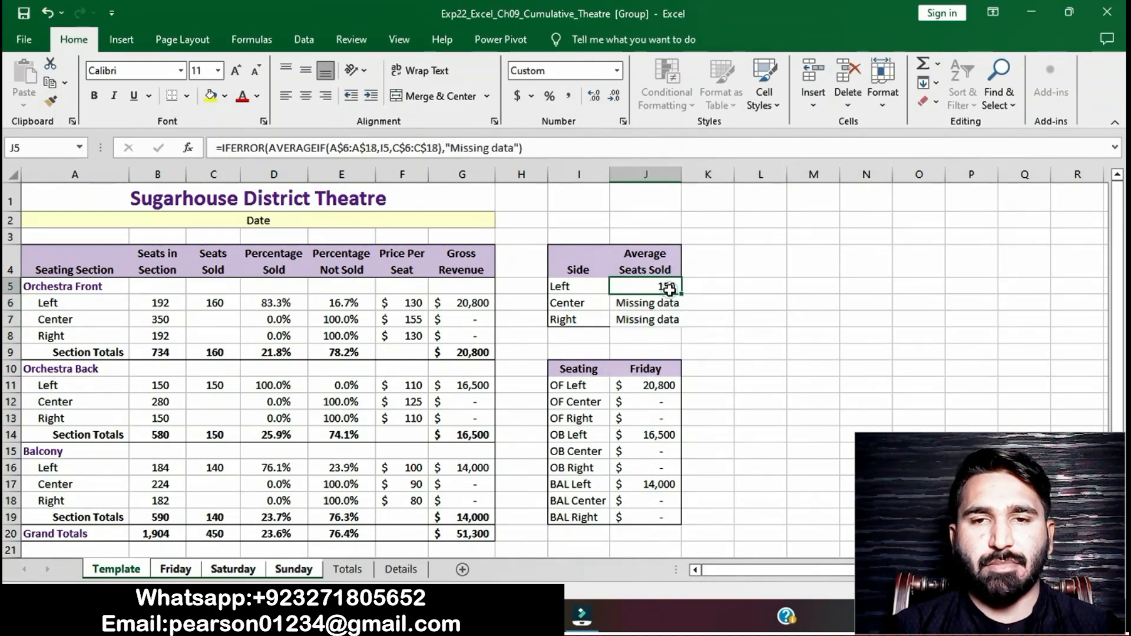
{"action": "left_click_drag", "start_coordinate": [681, 292], "coordinate": [676, 323]}
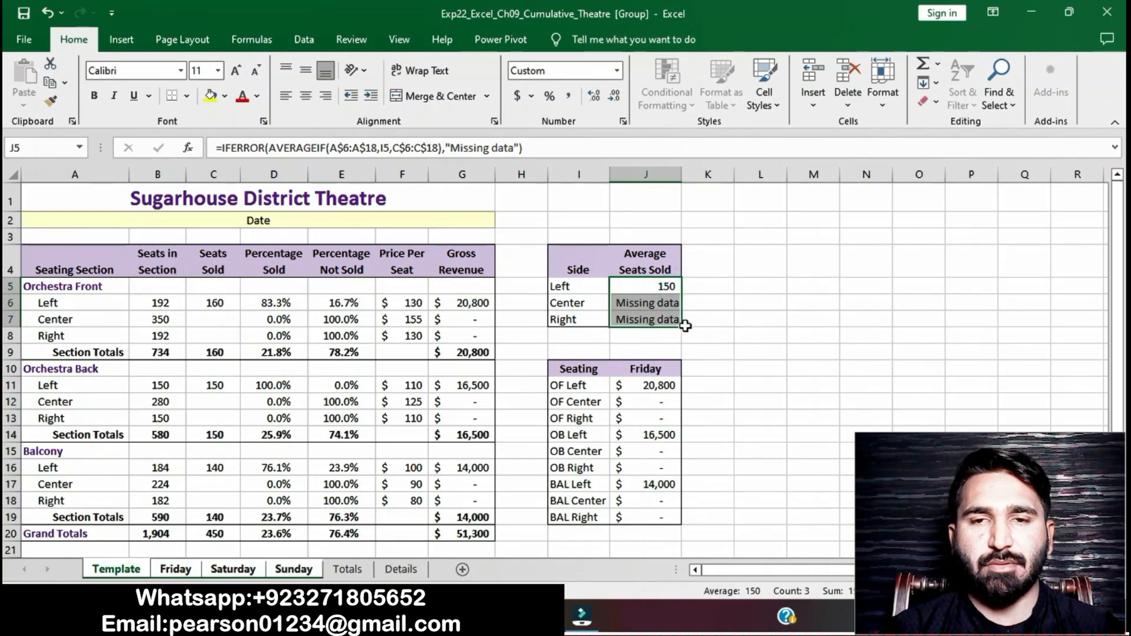
{"action": "right_click", "coordinate": [686, 328]}
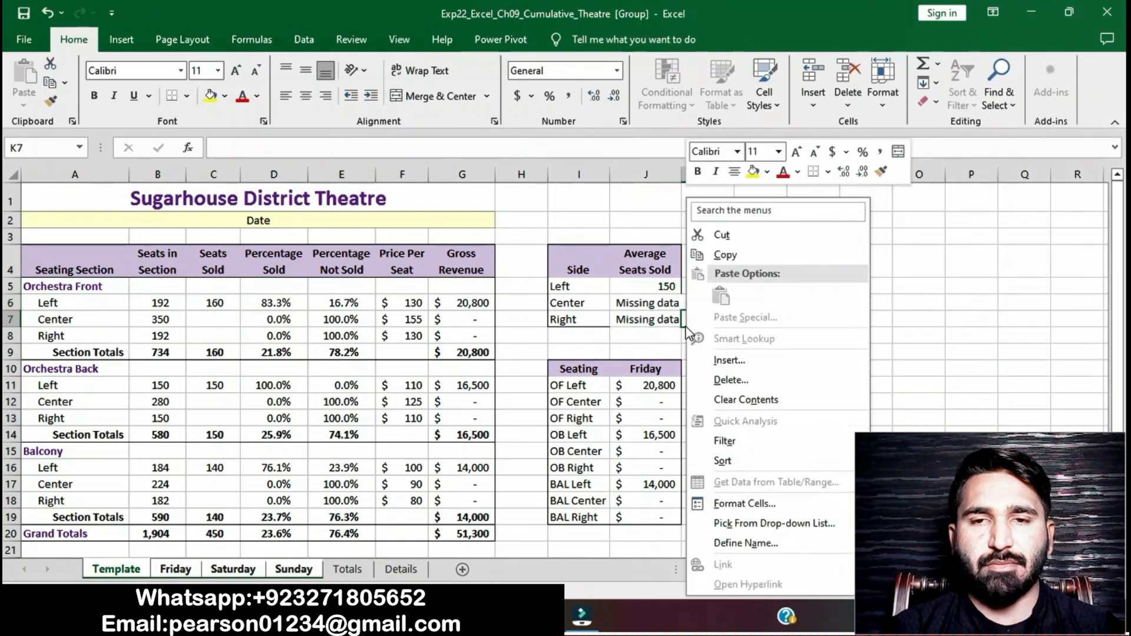
{"action": "left_click", "coordinate": [922, 332]}
{"action": "left_click", "coordinate": [926, 332]}
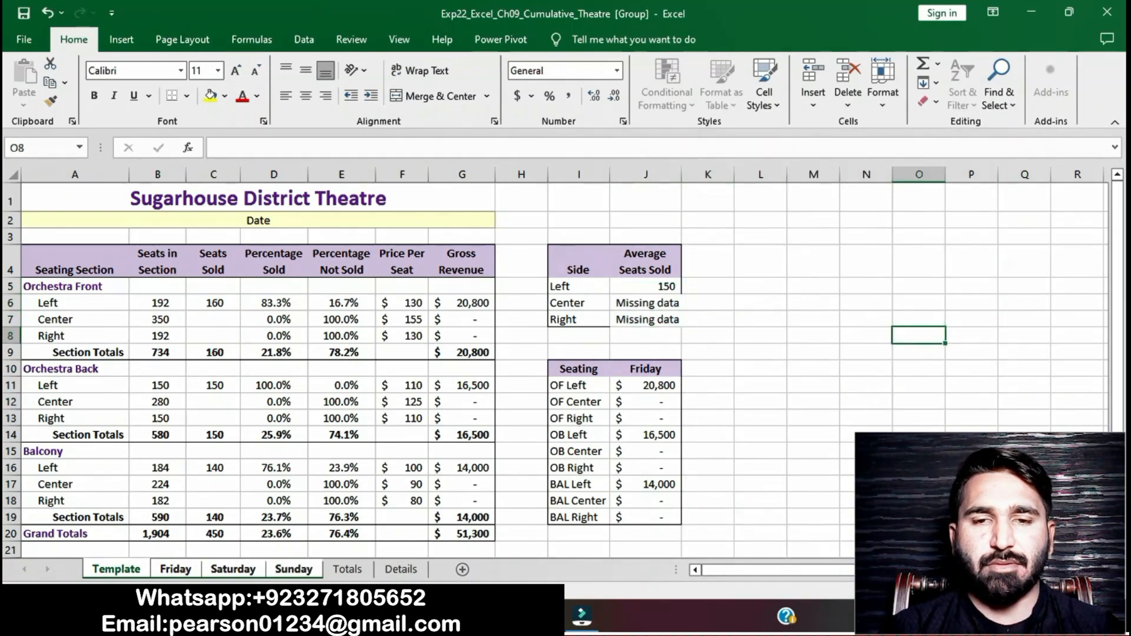
Step: Remove the yellow highlight from the step 4 instructions
{"action": "key", "text": "alt+Tab"}
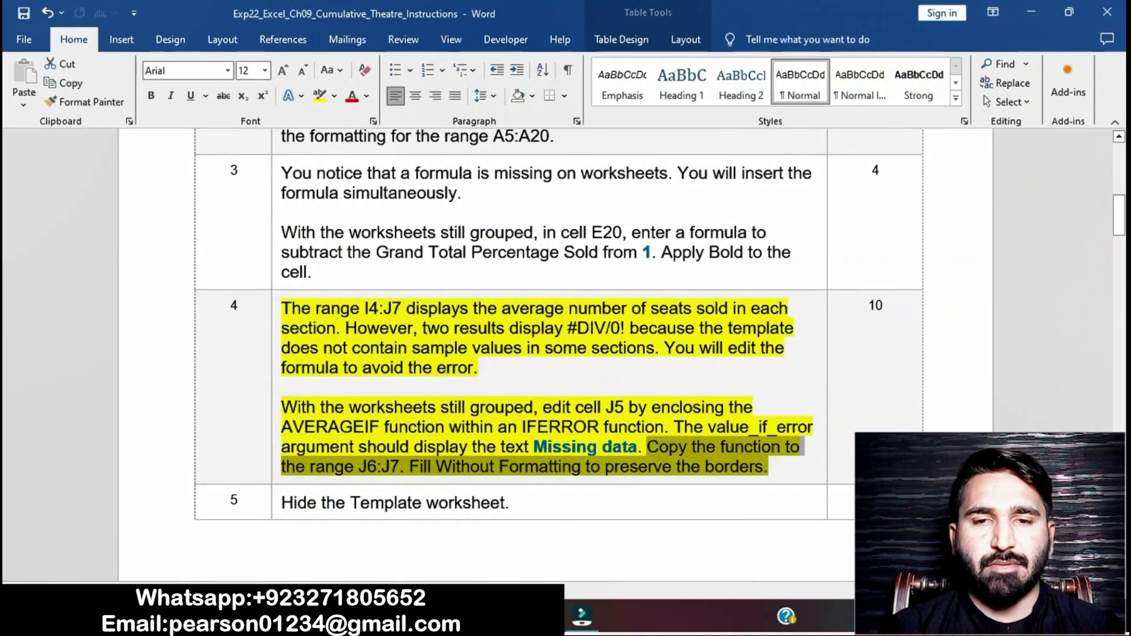
{"action": "left_click", "coordinate": [456, 470]}
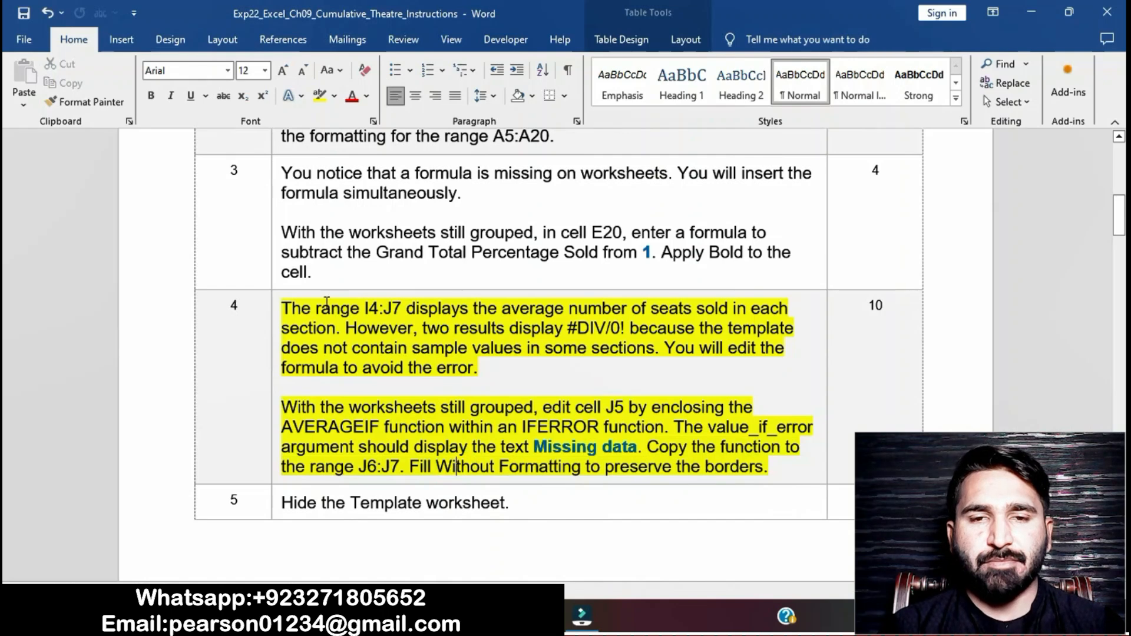
{"action": "left_click", "coordinate": [282, 311]}
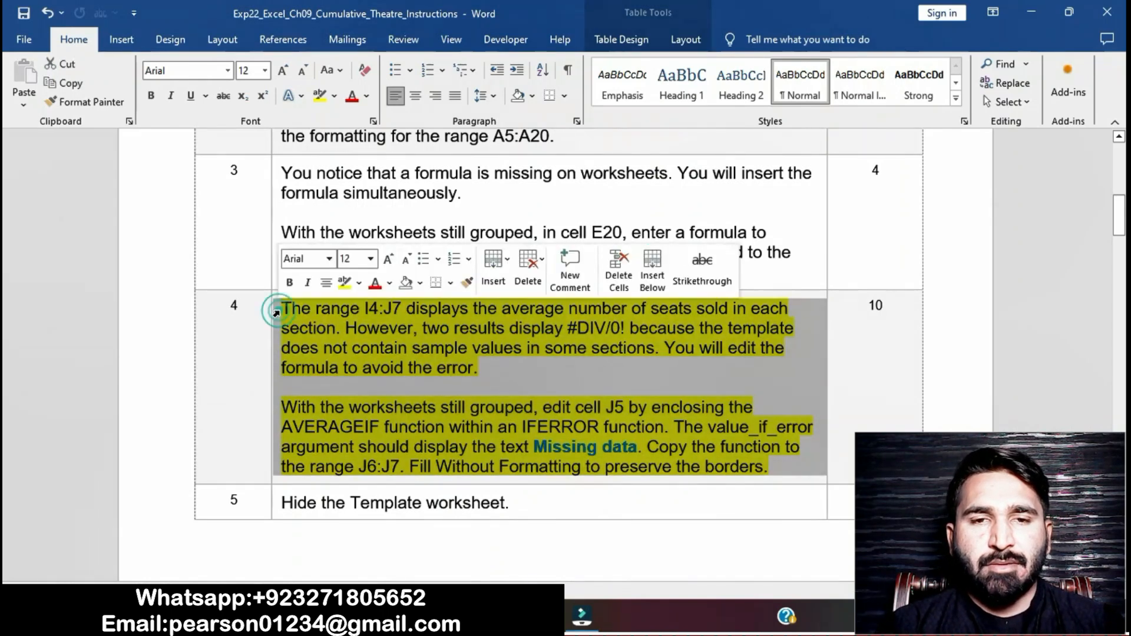
{"action": "left_click", "coordinate": [345, 289]}
Step: Highlight the step 5 instructions in yellow
{"action": "scroll", "coordinate": [405, 407], "scroll_direction": "down", "scroll_amount": 2}
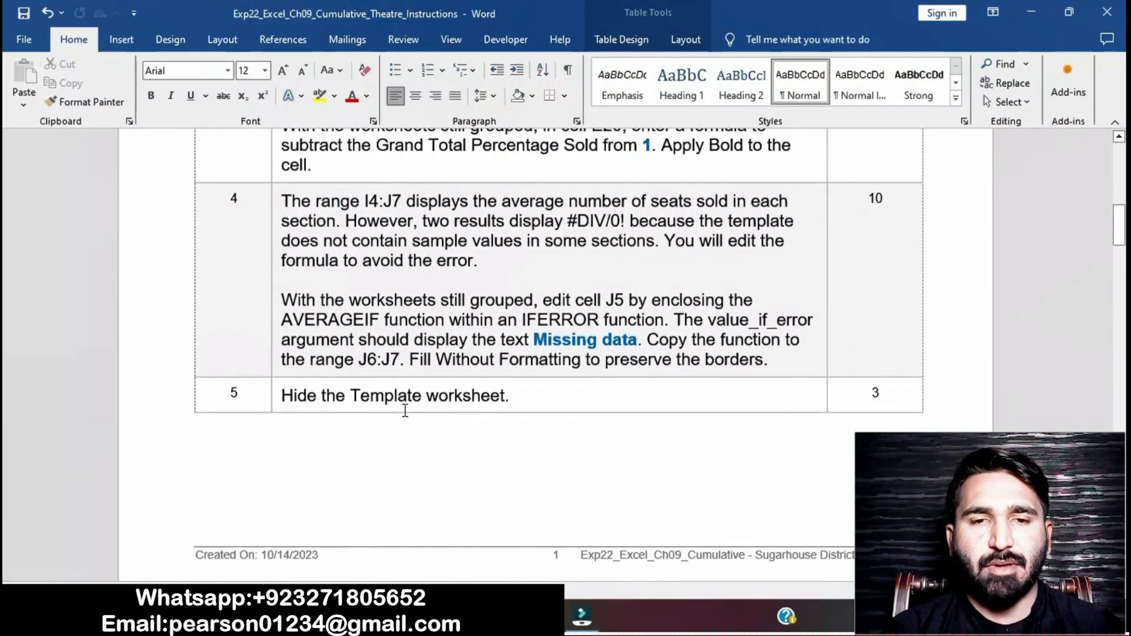
{"action": "left_click", "coordinate": [274, 384]}
{"action": "left_click", "coordinate": [341, 354]}
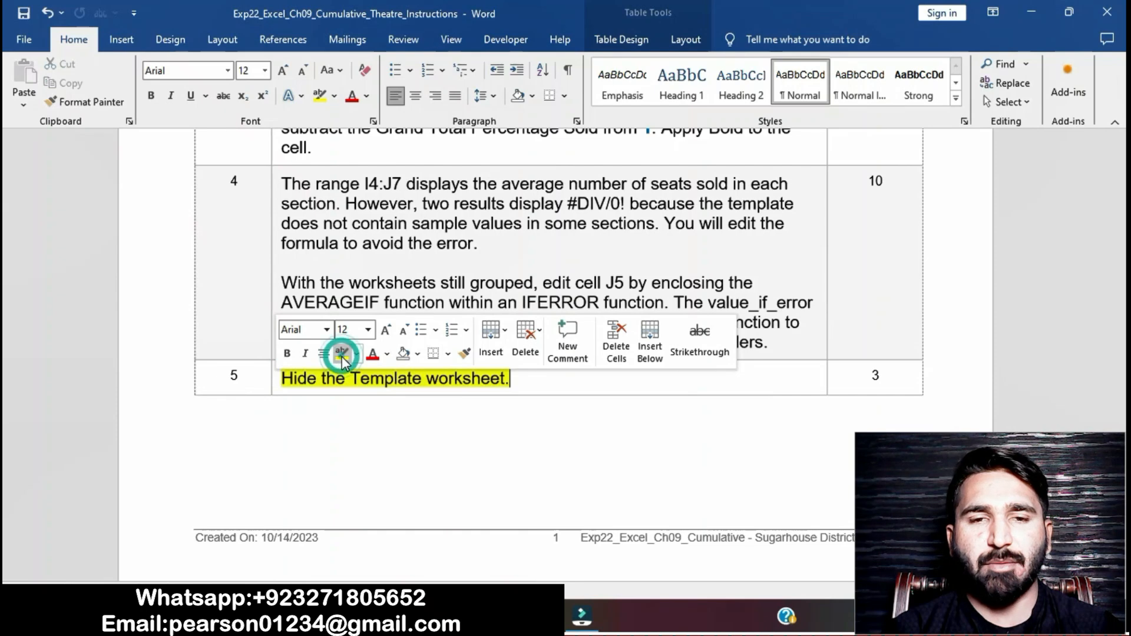
{"action": "left_click", "coordinate": [345, 378]}
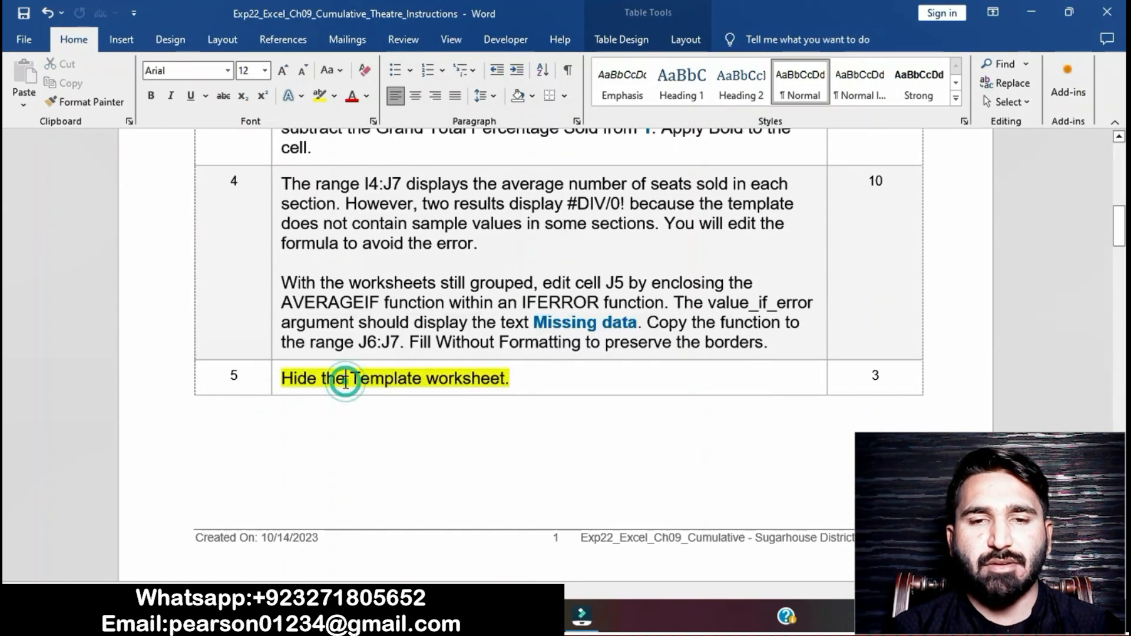
{"action": "left_click", "coordinate": [280, 378]}
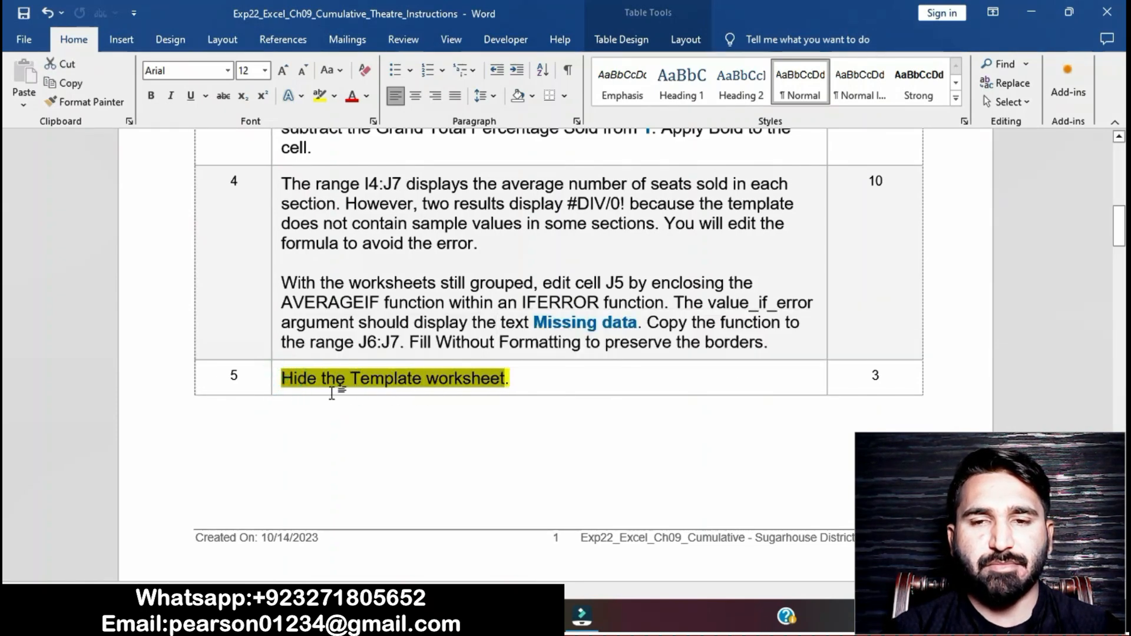
Step: Try to hide the Template worksheet while the worksheets are still grouped
{"action": "left_click", "coordinate": [537, 615]}
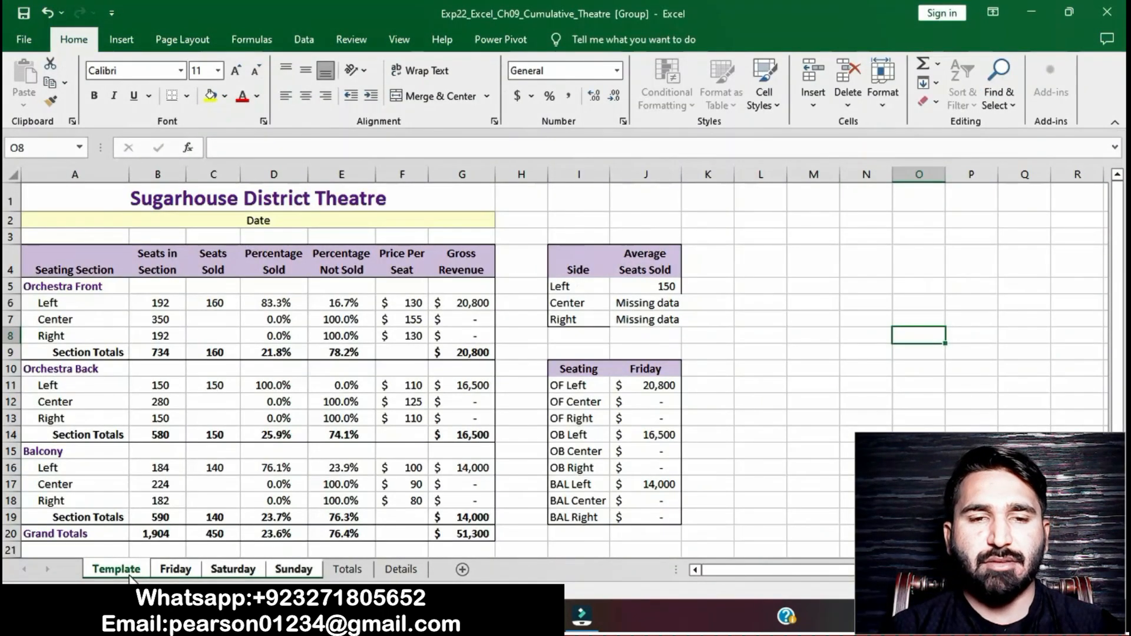
{"action": "right_click", "coordinate": [130, 577]}
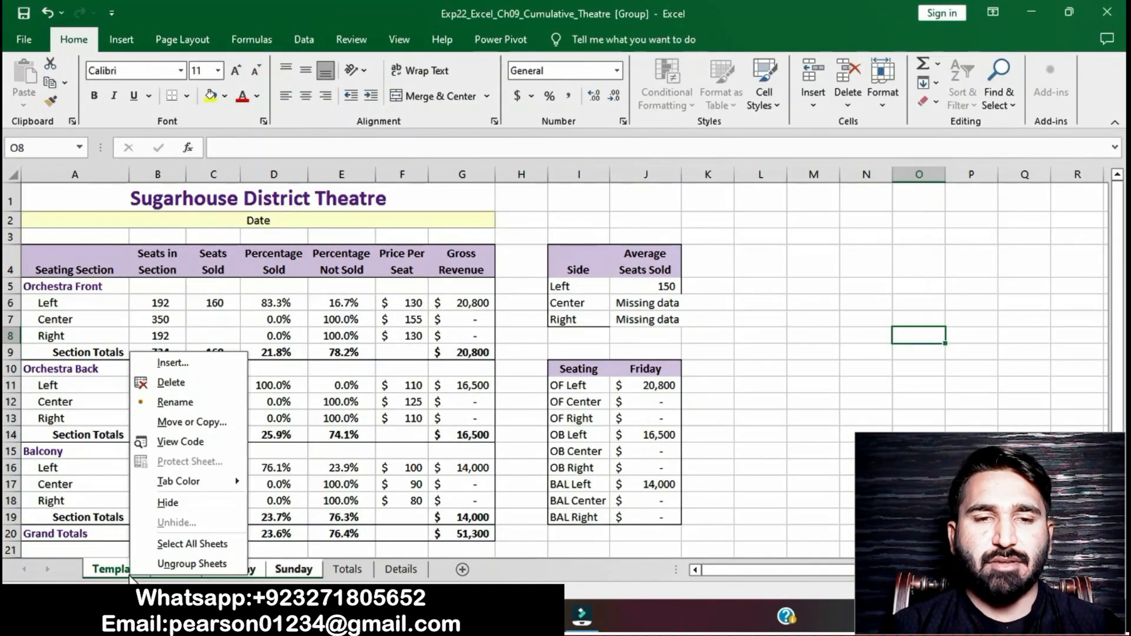
{"action": "left_click", "coordinate": [168, 502]}
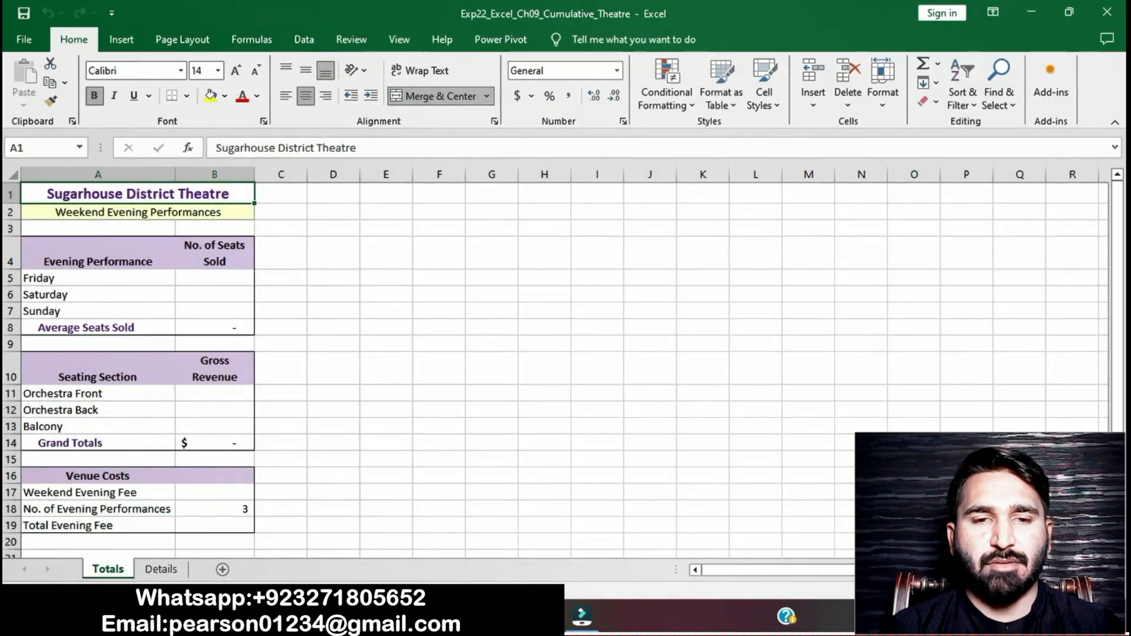
Step: Unhide the Template worksheet
{"action": "right_click", "coordinate": [128, 577]}
{"action": "left_click", "coordinate": [155, 539]}
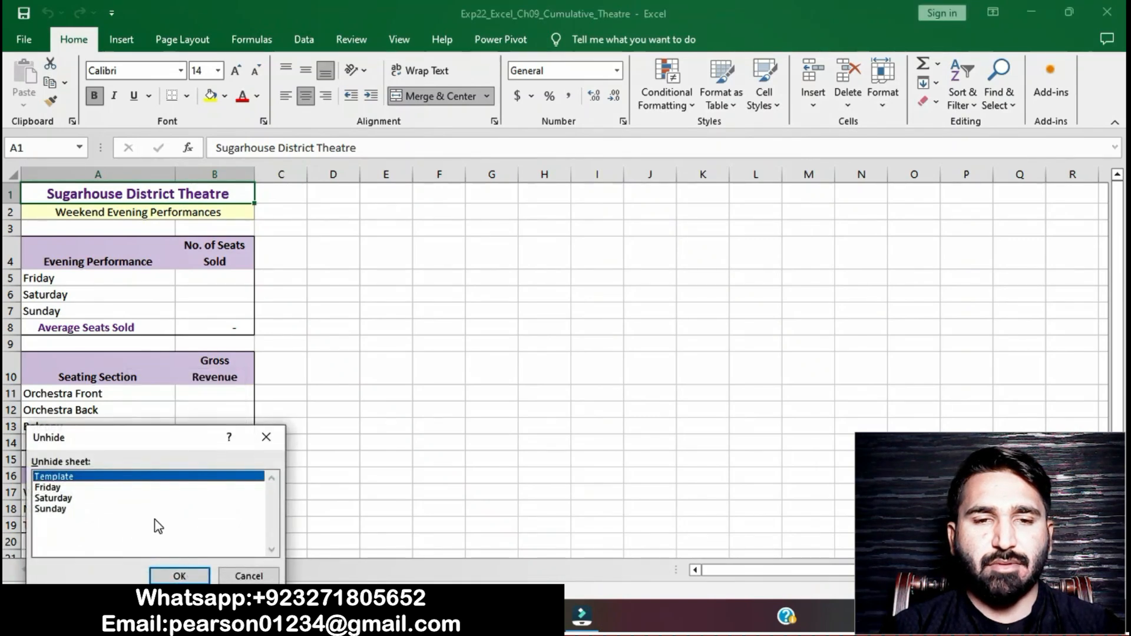
{"action": "left_click", "coordinate": [135, 497]}
{"action": "left_click", "coordinate": [122, 477]}
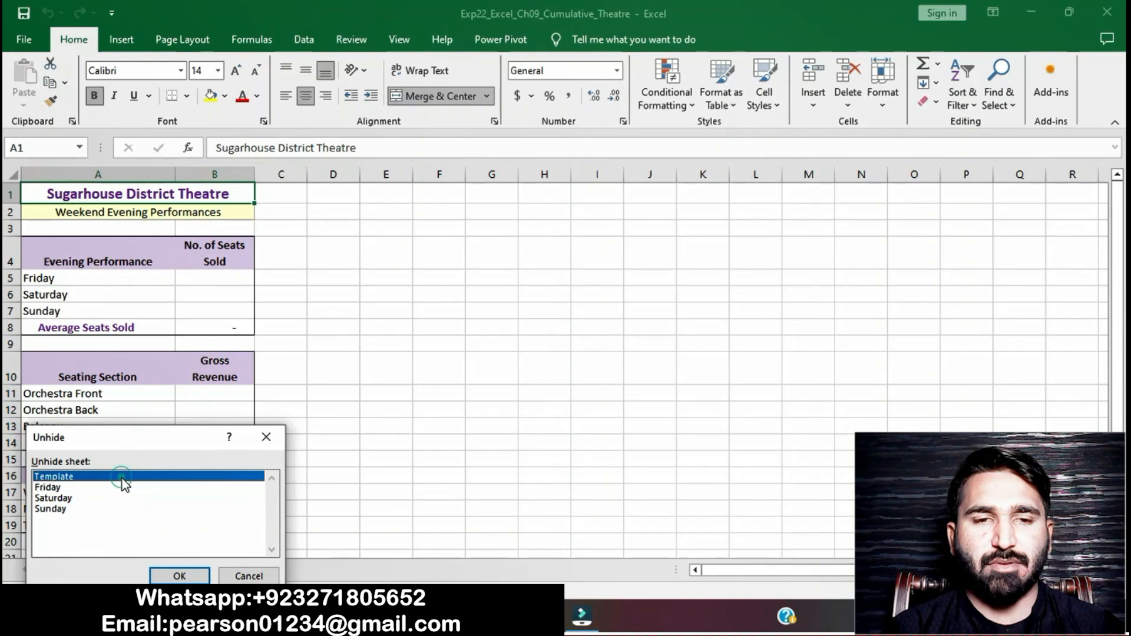
{"action": "left_click", "coordinate": [115, 498]}
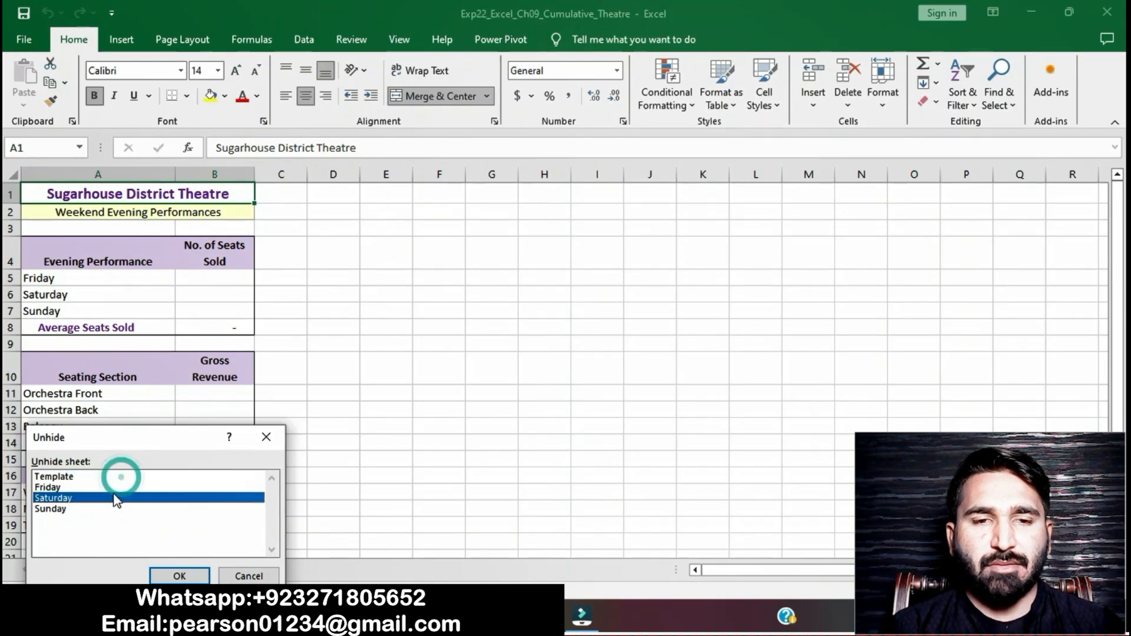
{"action": "left_click", "coordinate": [110, 478]}
{"action": "double_click", "coordinate": [109, 478]}
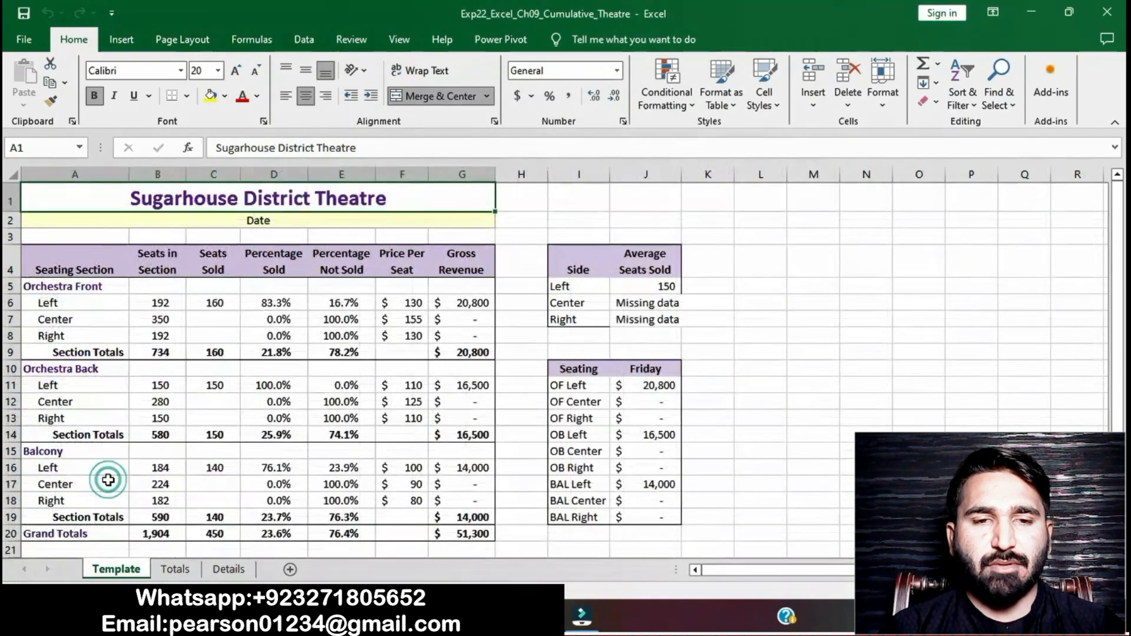
Step: Unhide the Friday, Saturday and Sunday worksheets
{"action": "right_click", "coordinate": [147, 570]}
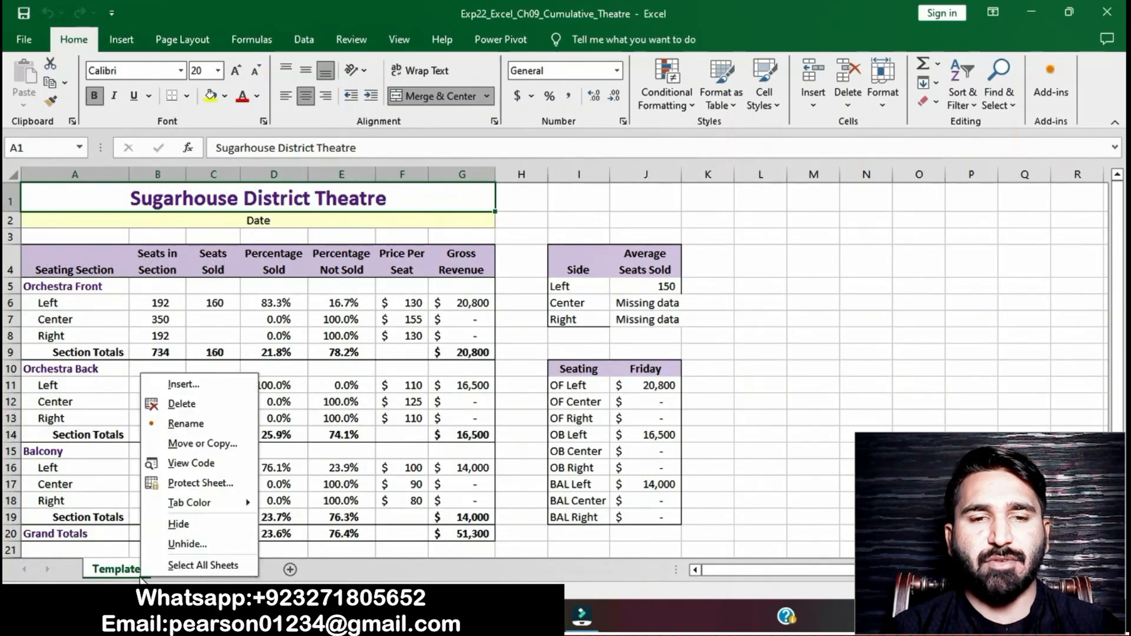
{"action": "left_click", "coordinate": [167, 552]}
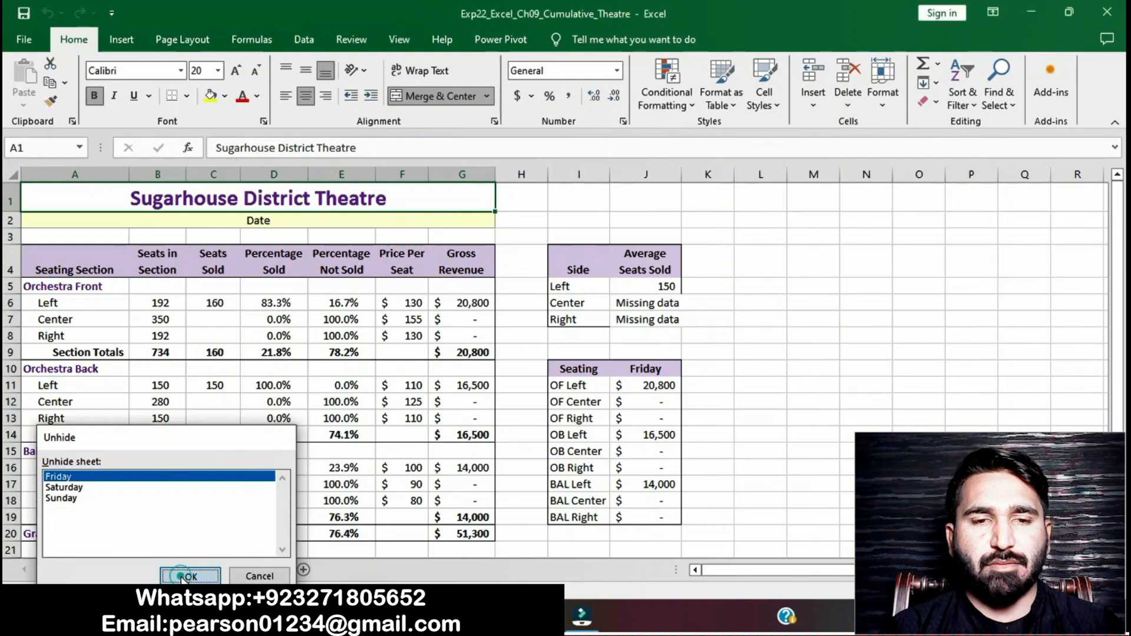
{"action": "left_click", "coordinate": [180, 575]}
{"action": "right_click", "coordinate": [156, 571]}
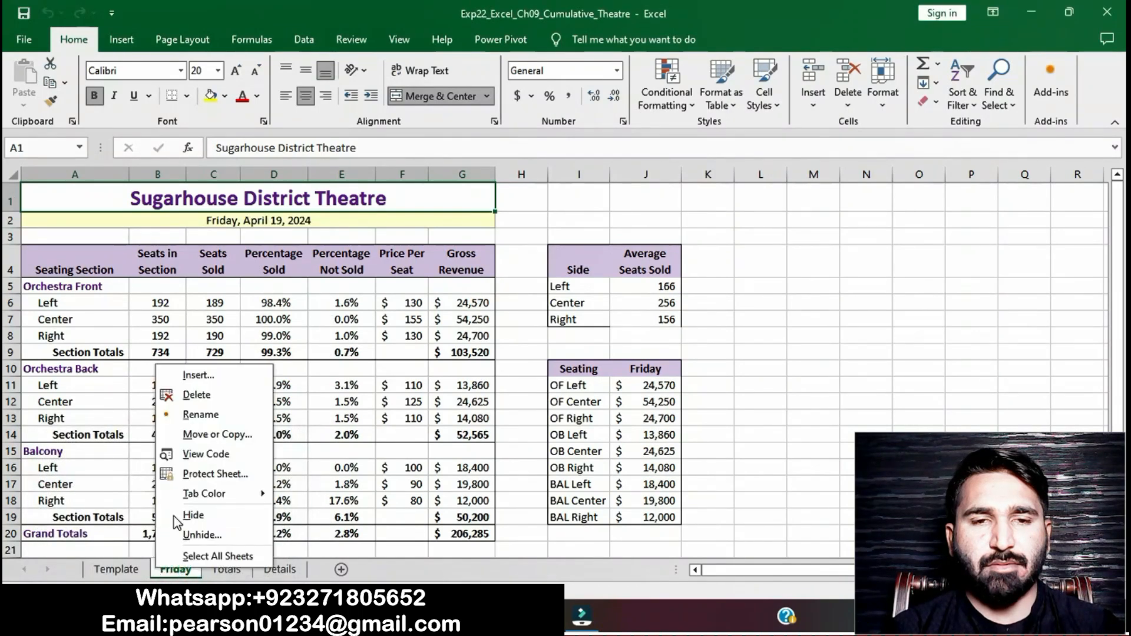
{"action": "left_click", "coordinate": [207, 534]}
{"action": "left_click", "coordinate": [224, 574]}
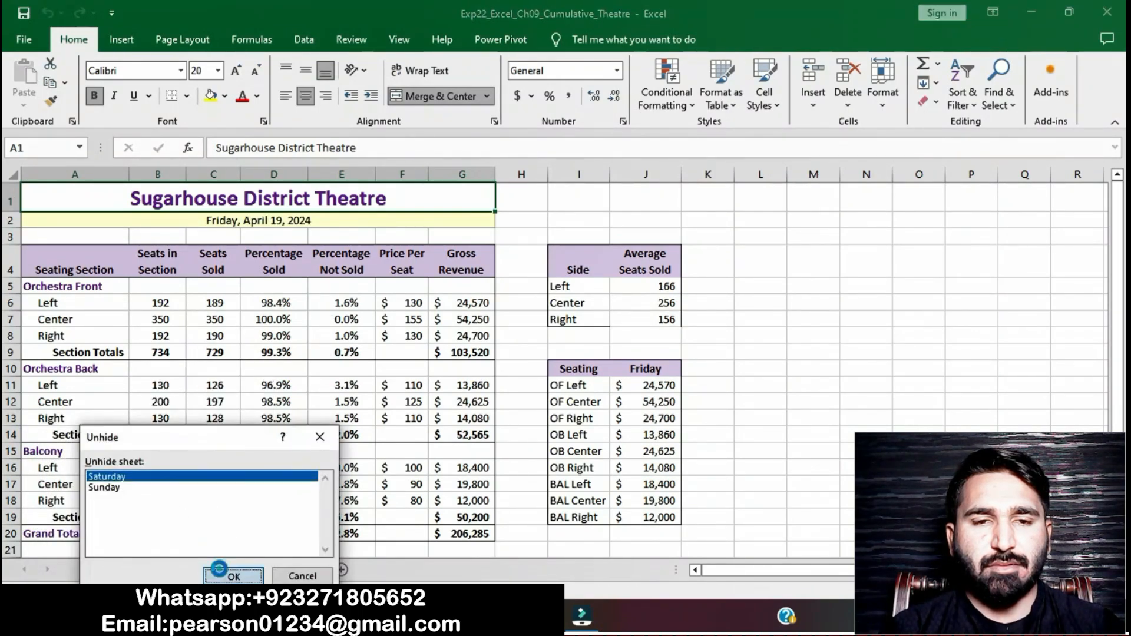
{"action": "right_click", "coordinate": [215, 574]}
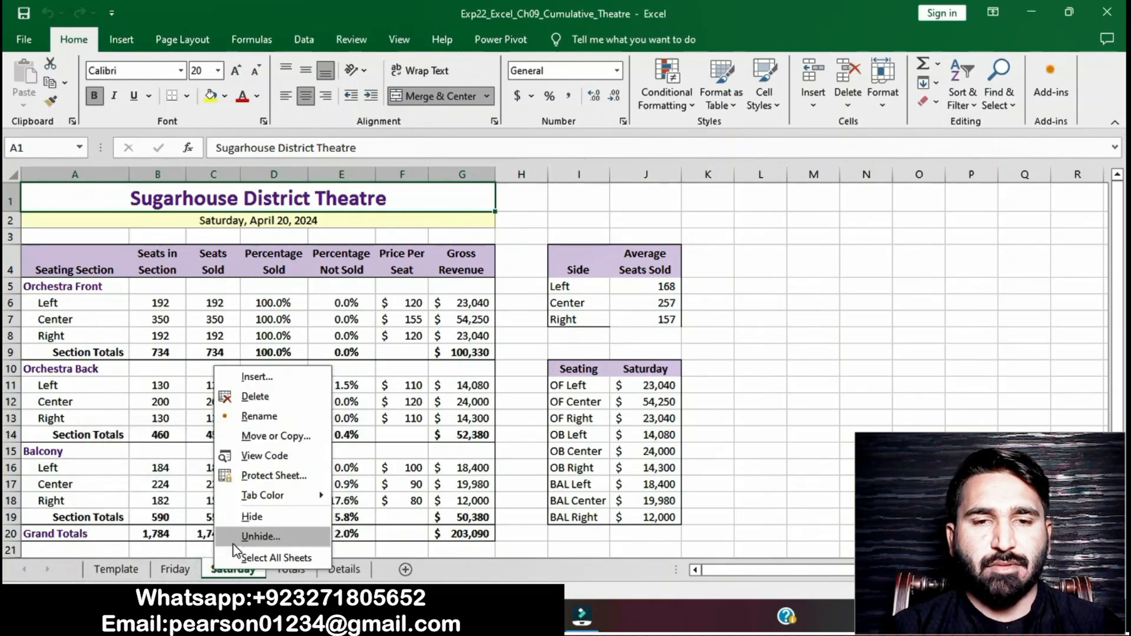
{"action": "left_click", "coordinate": [251, 536]}
{"action": "left_click", "coordinate": [255, 574]}
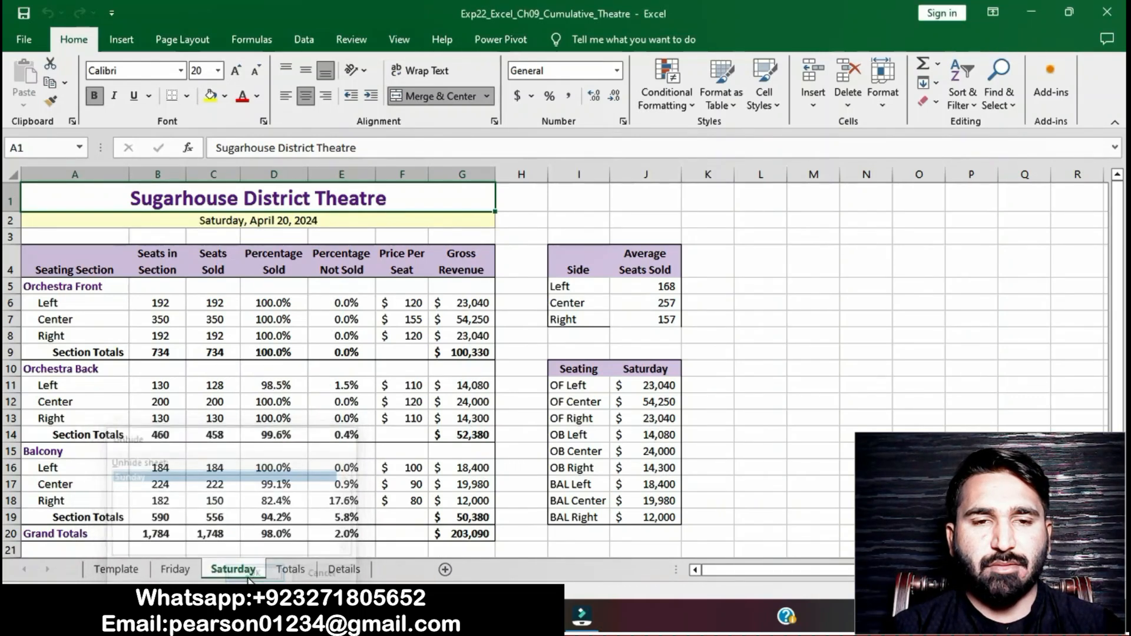
Step: Hide the Template worksheet on its own
{"action": "left_click", "coordinate": [136, 570]}
{"action": "right_click", "coordinate": [138, 569]}
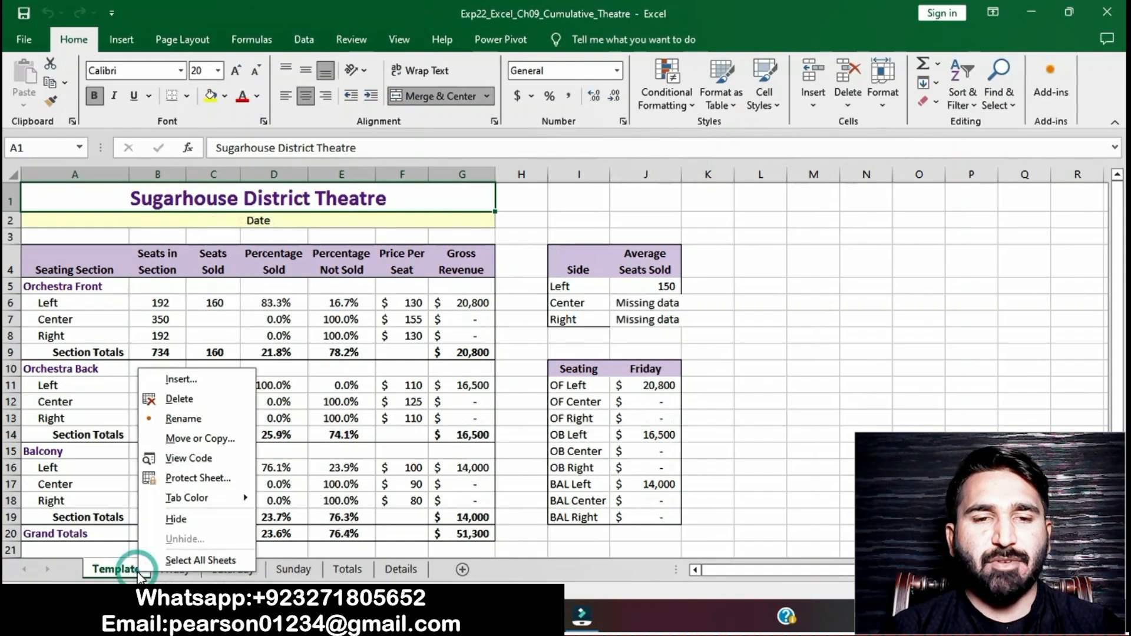
{"action": "left_click", "coordinate": [172, 519]}
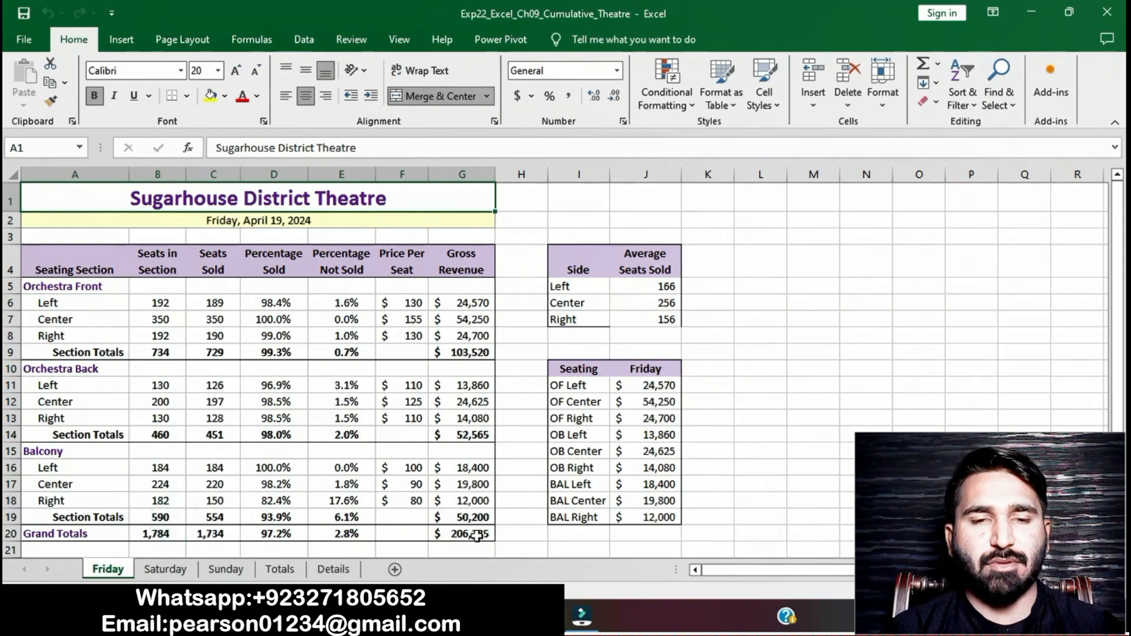
Step: Remove the yellow highlight from the step 5 instructions
{"action": "left_click", "coordinate": [518, 615]}
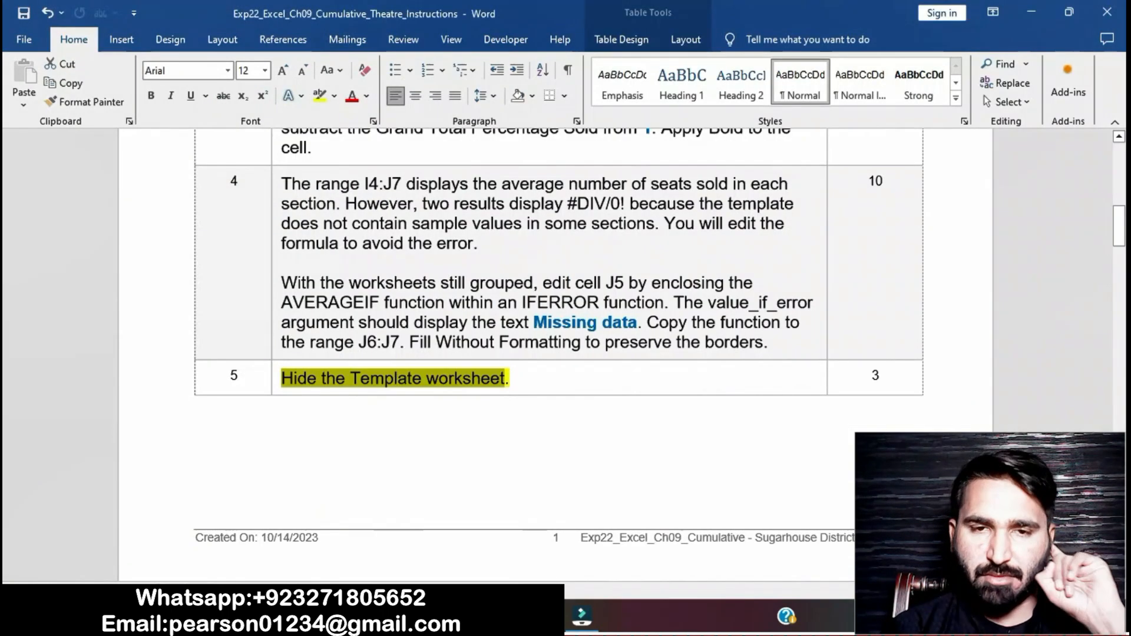
{"action": "left_click", "coordinate": [519, 367]}
{"action": "left_click", "coordinate": [512, 377]}
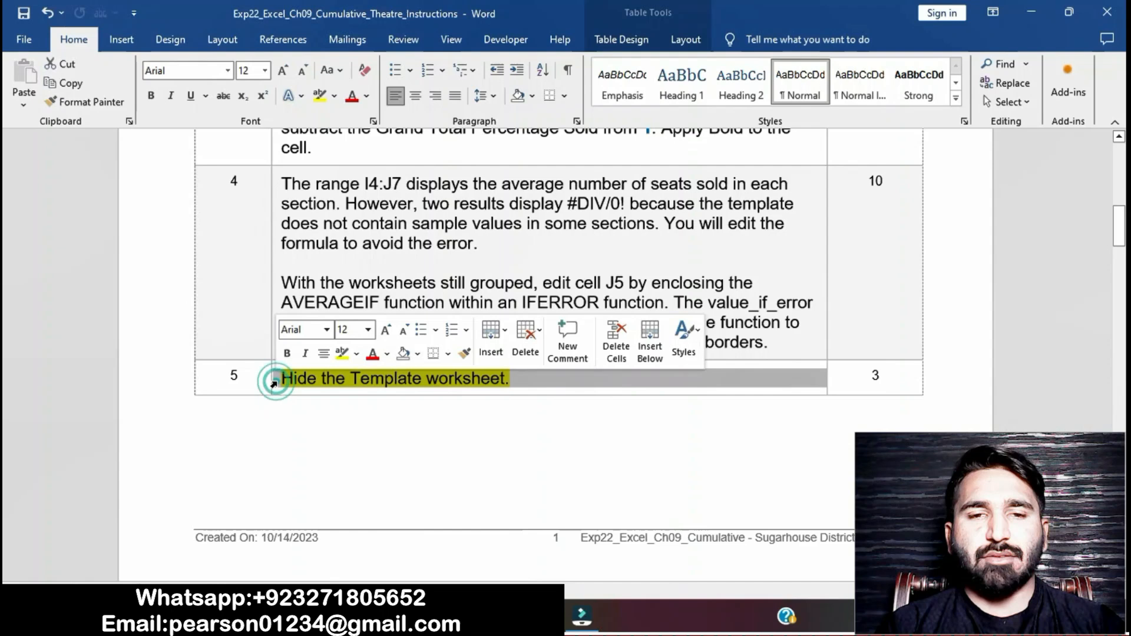
{"action": "left_click", "coordinate": [347, 356]}
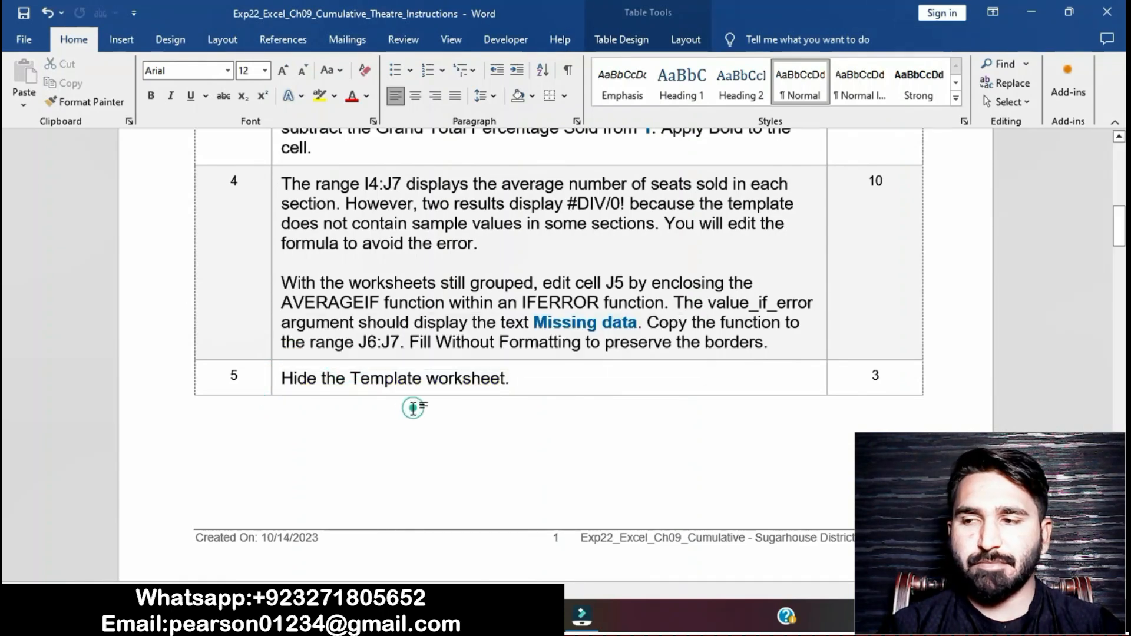
Step: Highlight the step 6 instructions in yellow
{"action": "scroll", "coordinate": [414, 409], "scroll_direction": "down", "scroll_amount": 7}
{"action": "scroll", "coordinate": [415, 409], "scroll_direction": "down", "scroll_amount": 1}
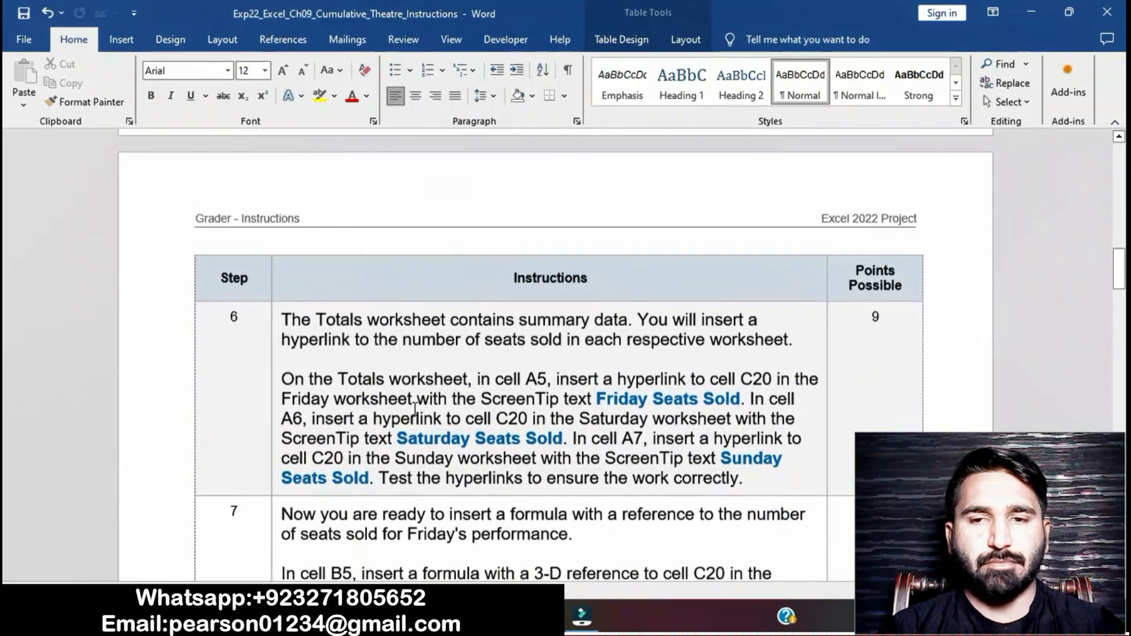
{"action": "left_click", "coordinate": [276, 319]}
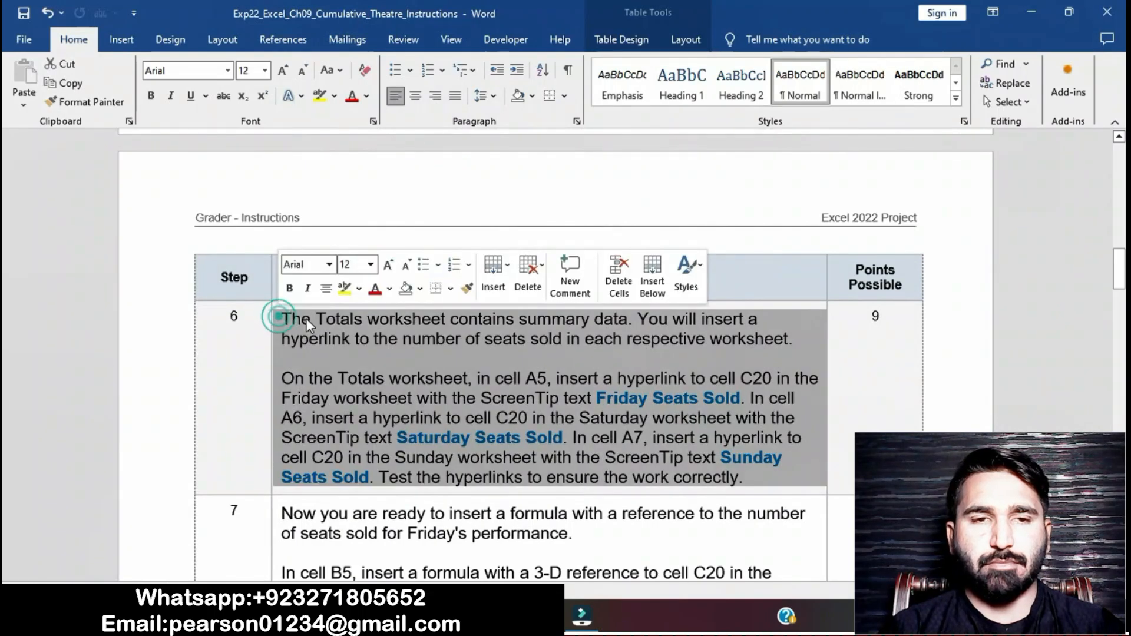
{"action": "left_click", "coordinate": [344, 289]}
{"action": "left_click", "coordinate": [424, 418]}
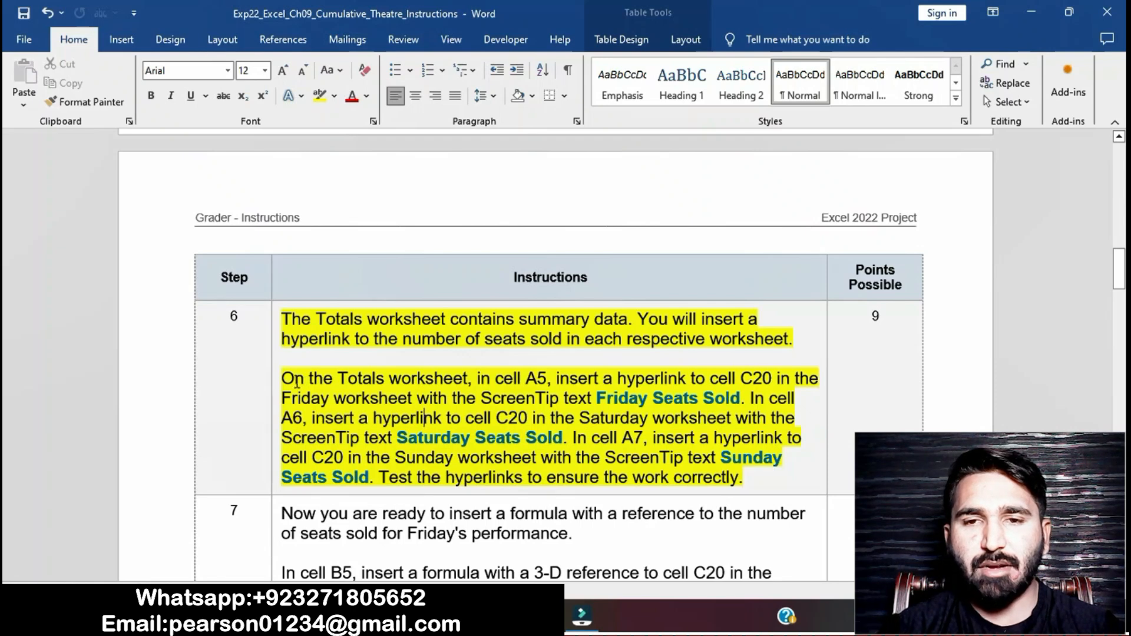
Step: Switch to the workbook and open the Totals worksheet
{"action": "left_click_drag", "start_coordinate": [287, 379], "coordinate": [463, 378]}
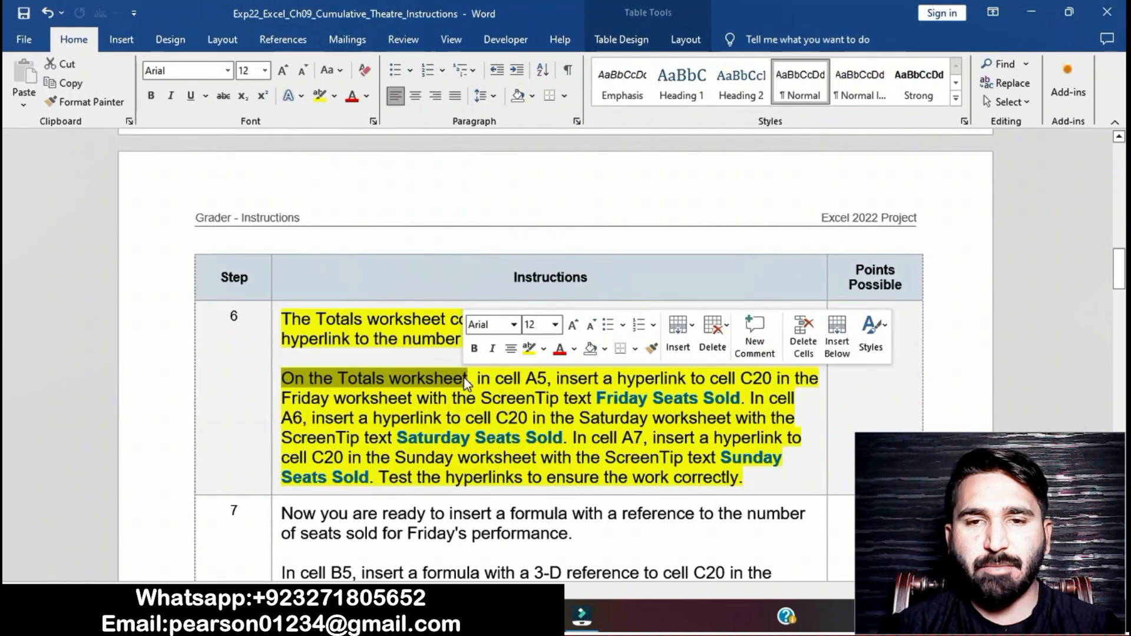
{"action": "key", "text": "alt+Tab"}
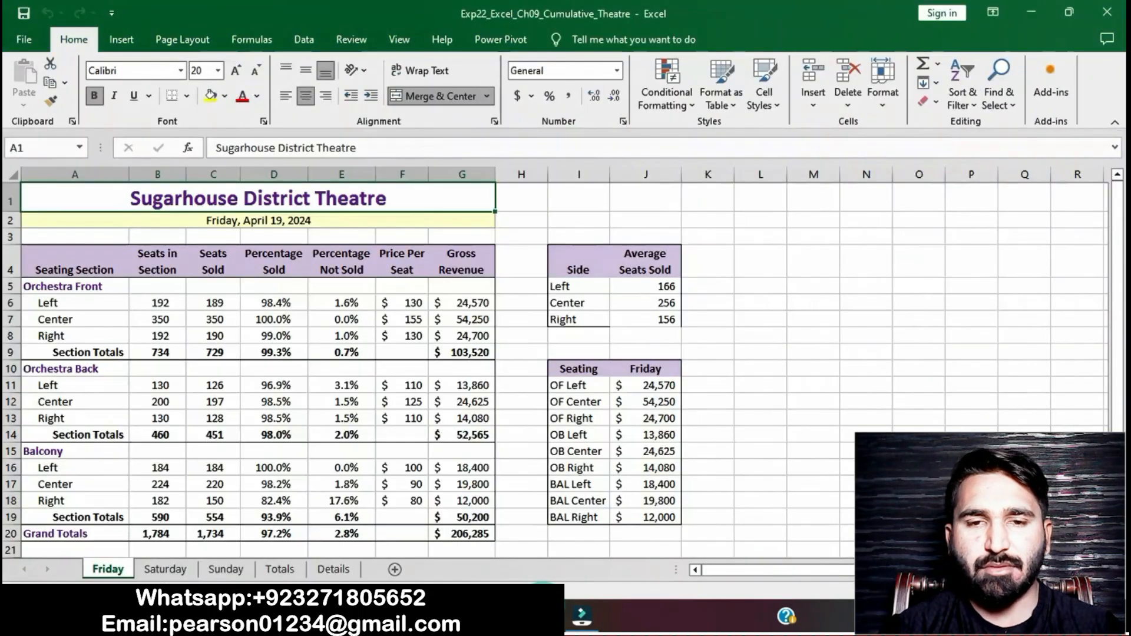
{"action": "left_click", "coordinate": [279, 568]}
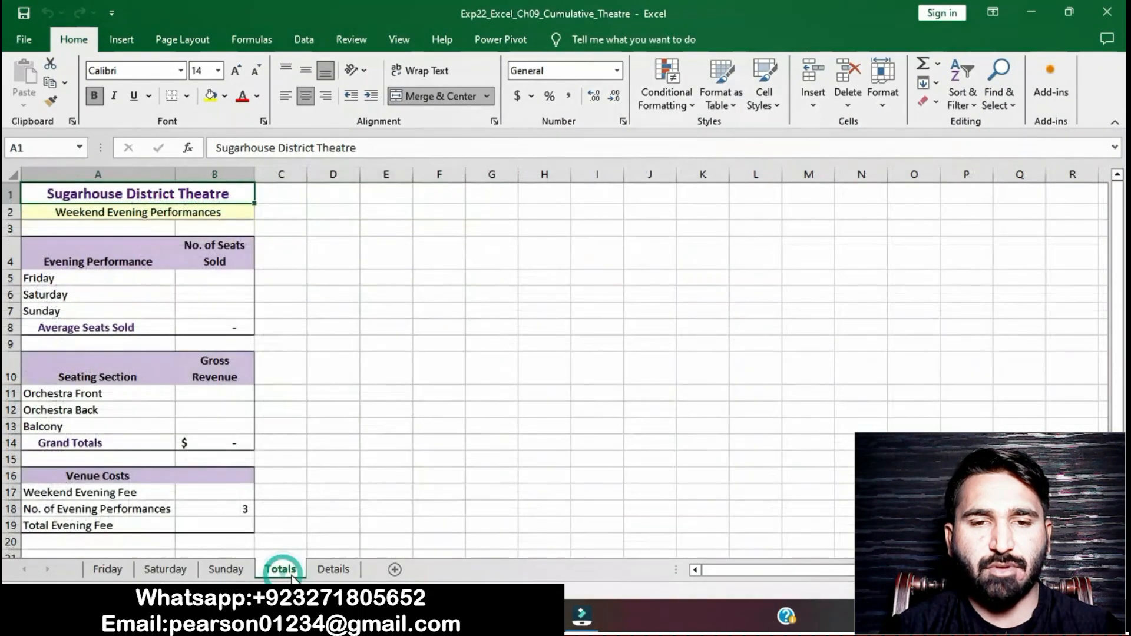
Step: Read the step 6 hyperlink instructions and copy the ScreenTip text Friday Seats Sold
{"action": "key", "text": "alt+Tab"}
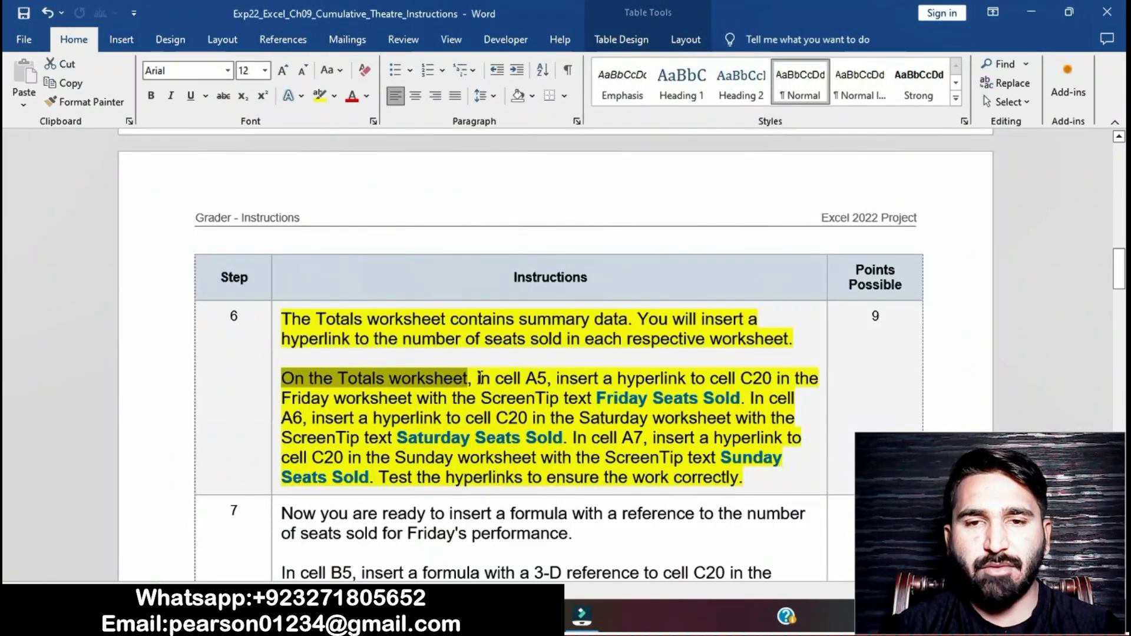
{"action": "left_click_drag", "start_coordinate": [478, 377], "coordinate": [631, 375]}
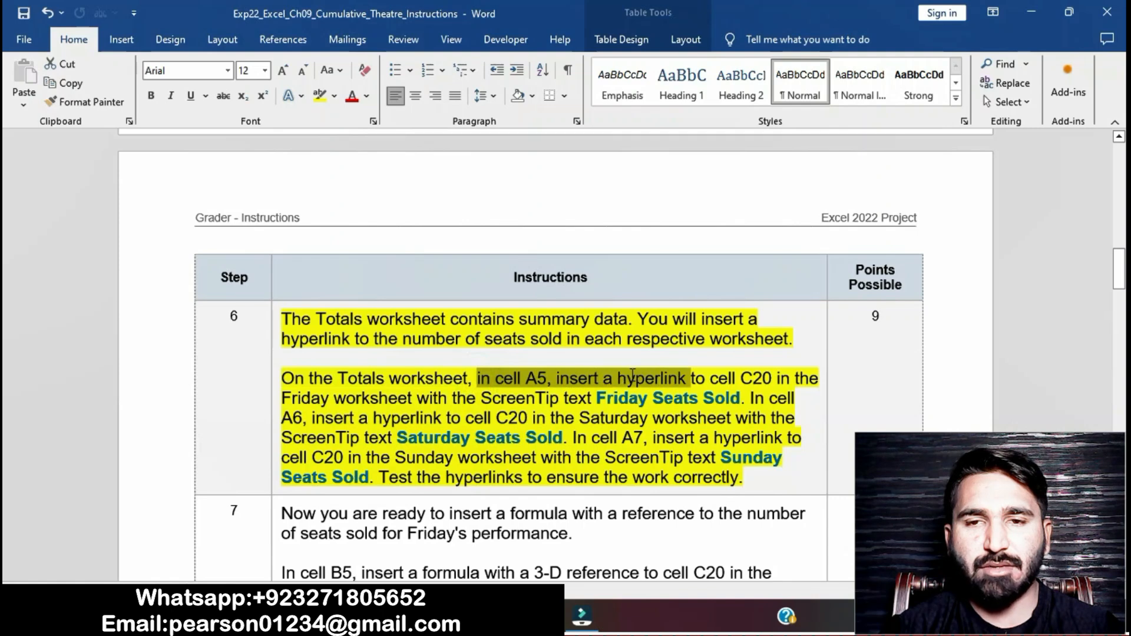
{"action": "left_click_drag", "start_coordinate": [700, 372], "coordinate": [742, 399]}
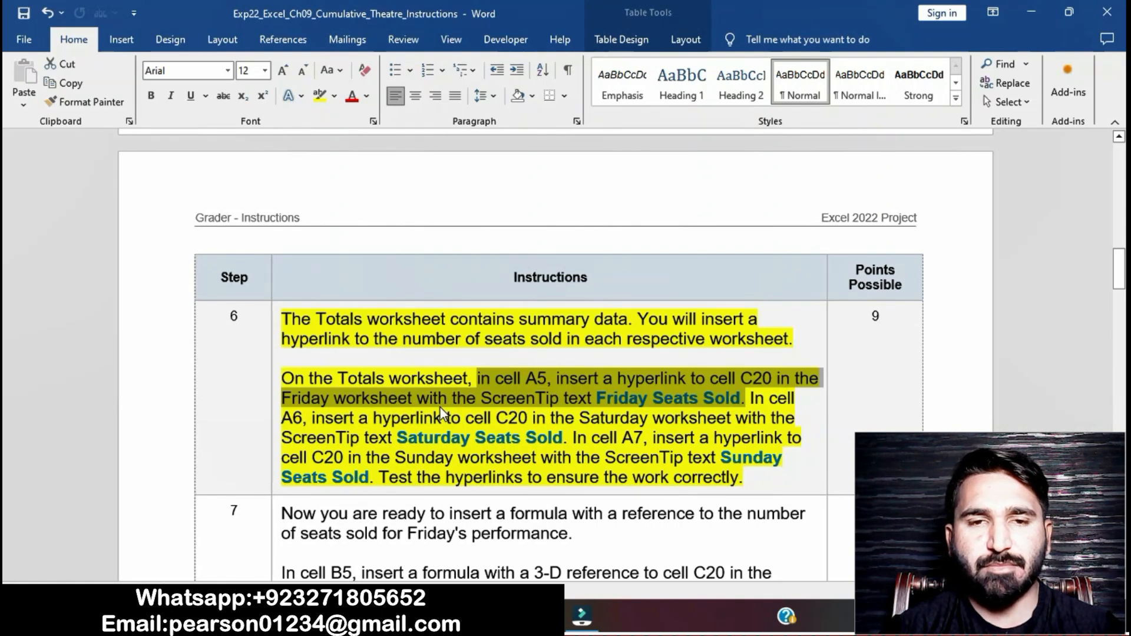
{"action": "left_click", "coordinate": [600, 400]}
{"action": "left_click_drag", "start_coordinate": [597, 398], "coordinate": [740, 398]}
{"action": "key", "text": "ctrl+c"}
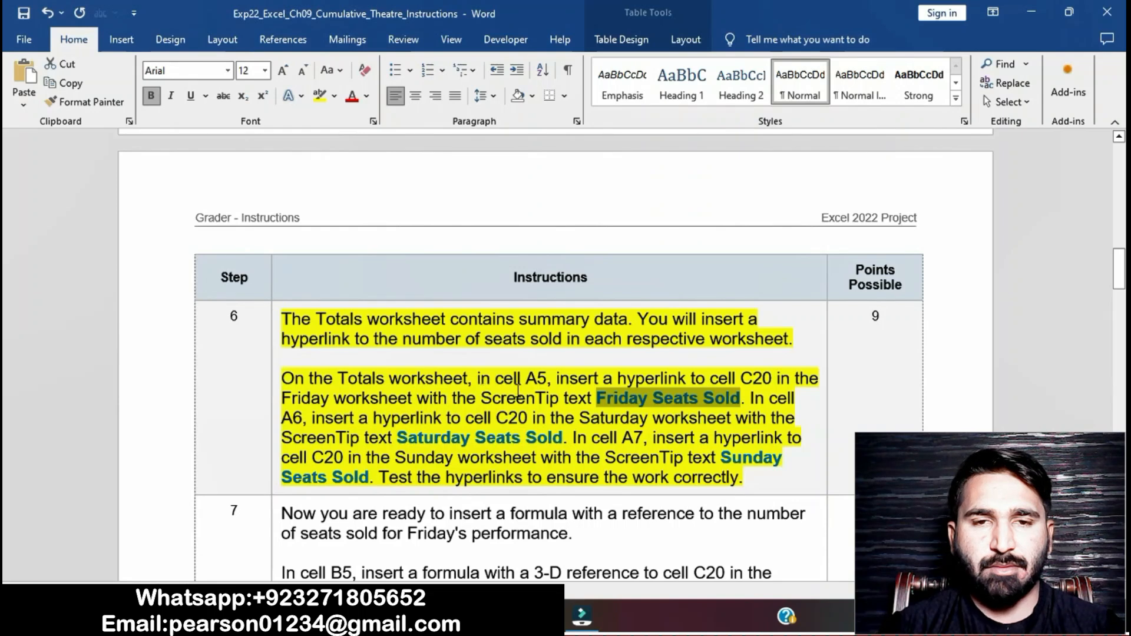
Step: Start a hyperlink in cell A5 pointing to cell C20 on the Friday worksheet
{"action": "key", "text": "alt+Tab"}
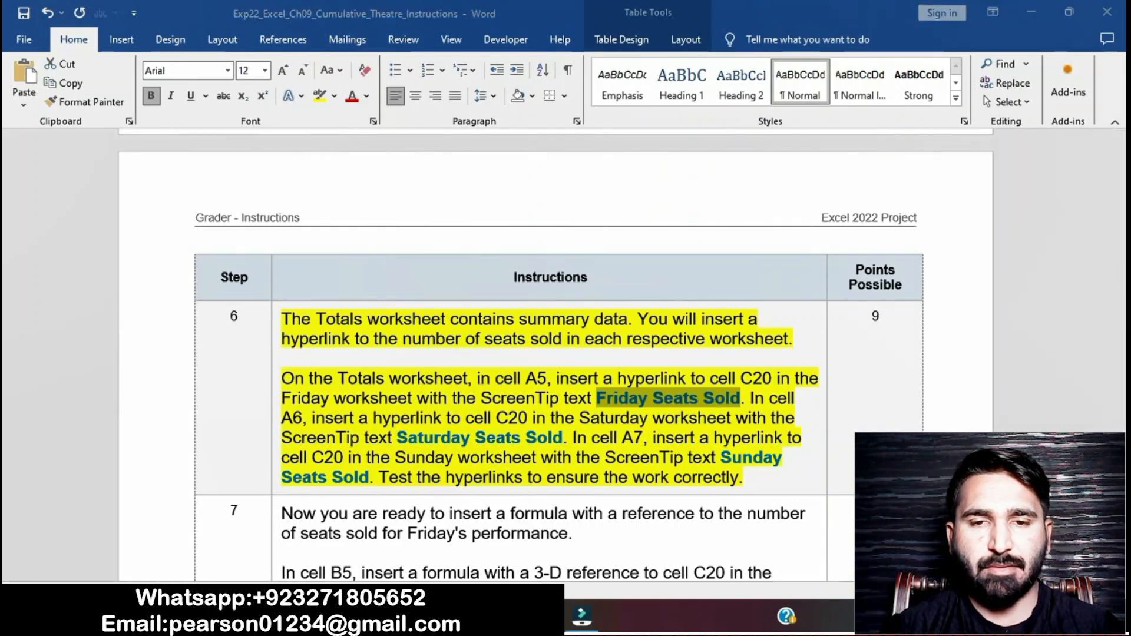
{"action": "left_click", "coordinate": [144, 276]}
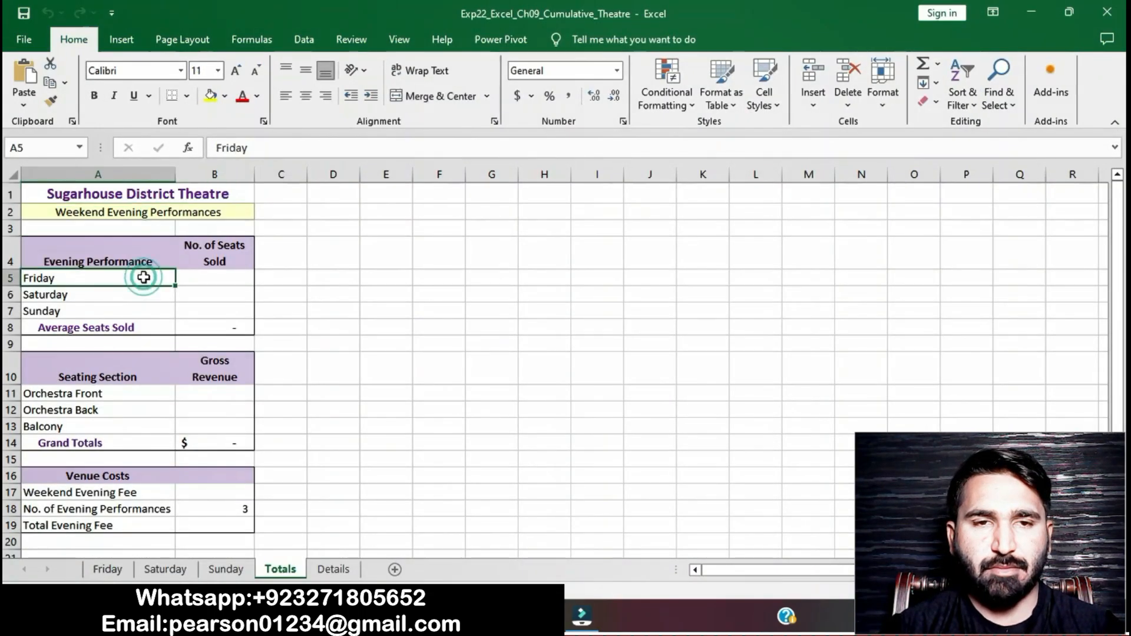
{"action": "right_click", "coordinate": [144, 277]}
{"action": "left_click", "coordinate": [181, 564]}
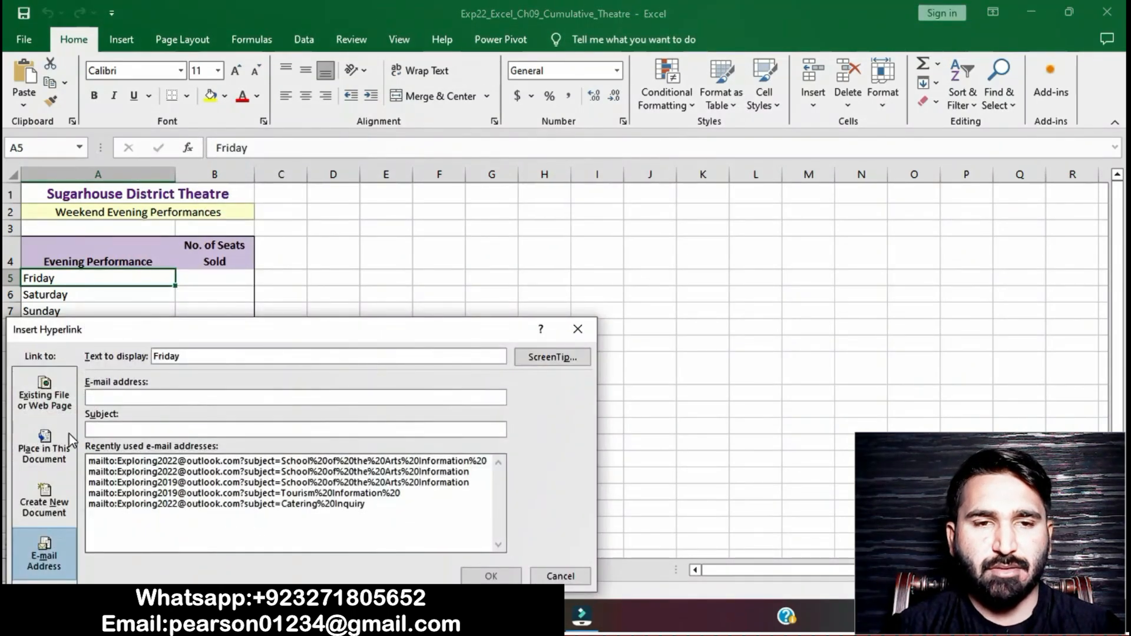
{"action": "left_click", "coordinate": [46, 447]}
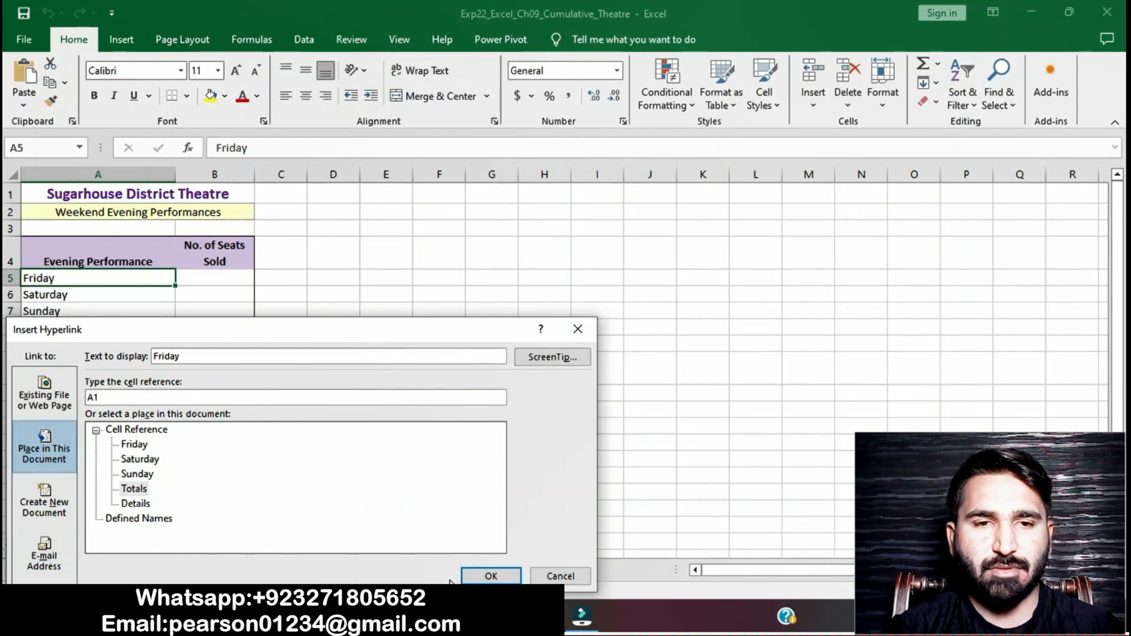
{"action": "key", "text": "alt+Tab"}
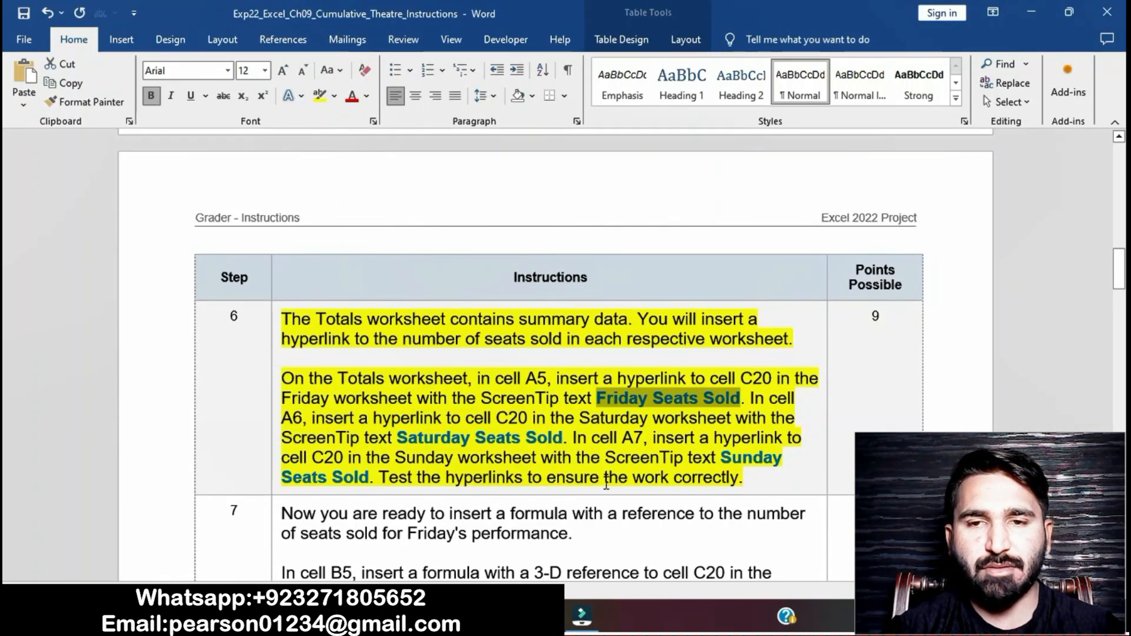
{"action": "key", "text": "alt+Tab"}
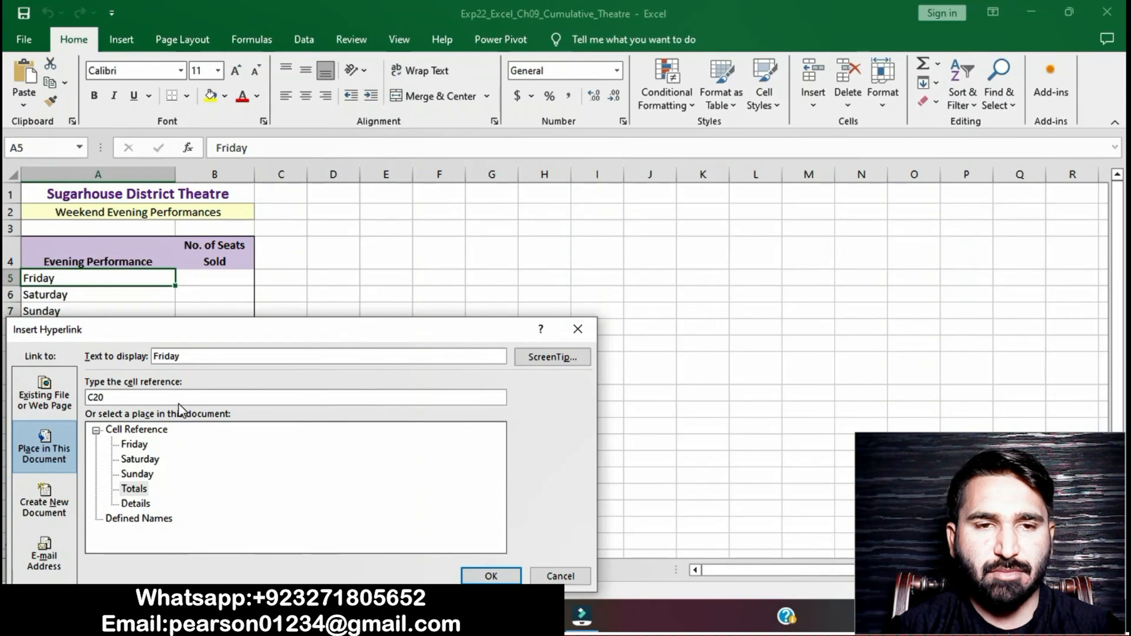
{"action": "left_click", "coordinate": [140, 446]}
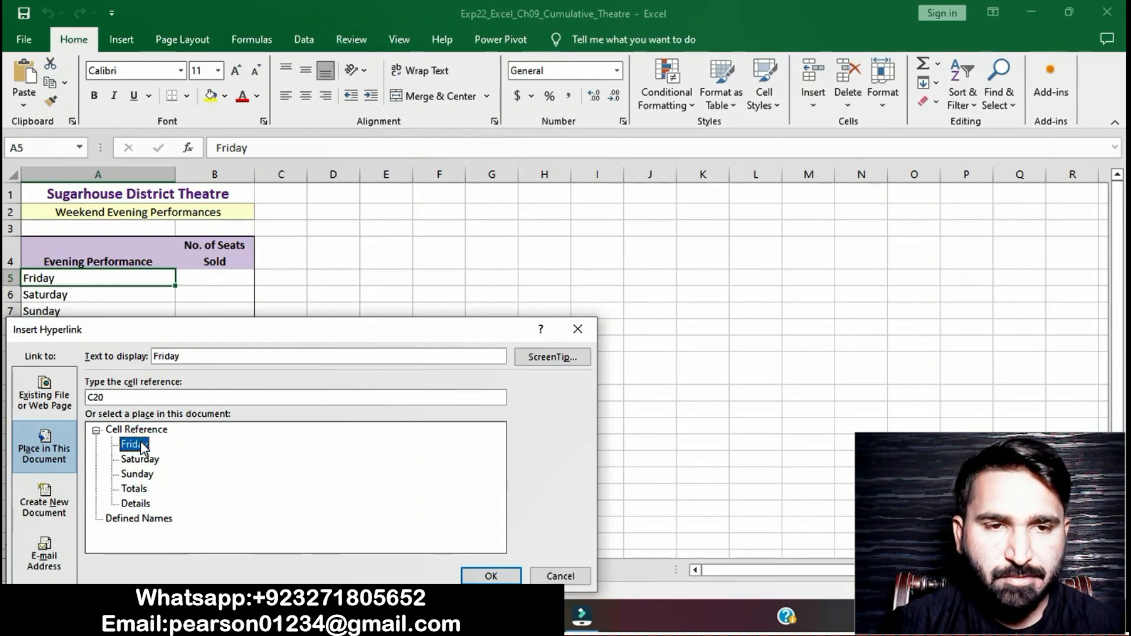
{"action": "left_click", "coordinate": [488, 574]}
Step: Give the A5 hyperlink the ScreenTip text Friday Seats Sold and confirm it
{"action": "key", "text": "alt+Tab"}
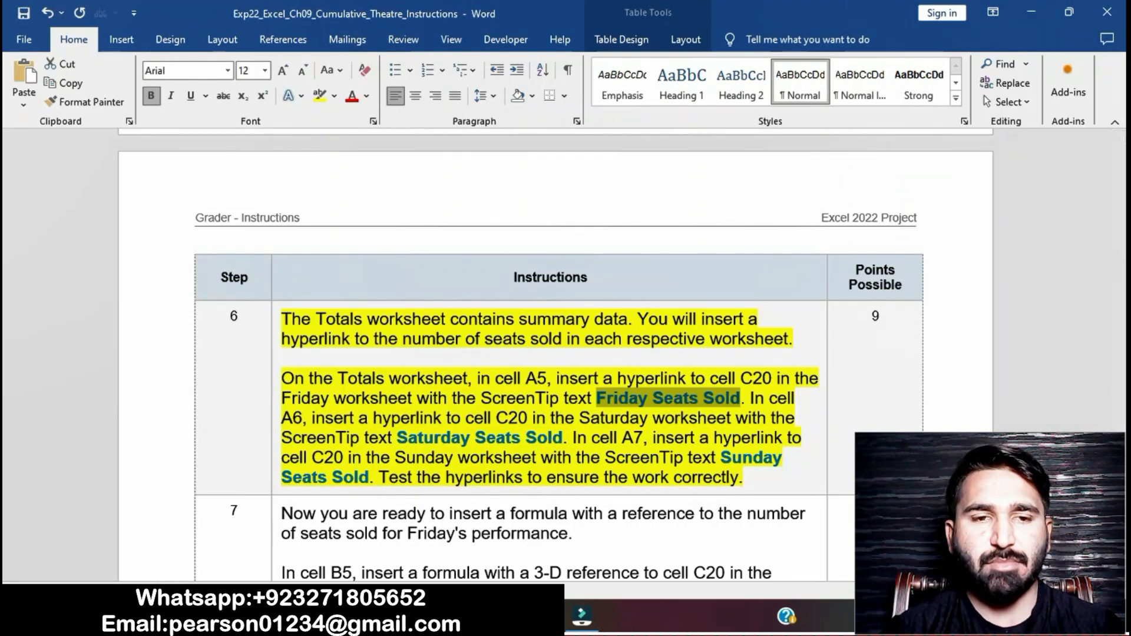
{"action": "left_click", "coordinate": [548, 616]}
{"action": "left_click", "coordinate": [553, 358]}
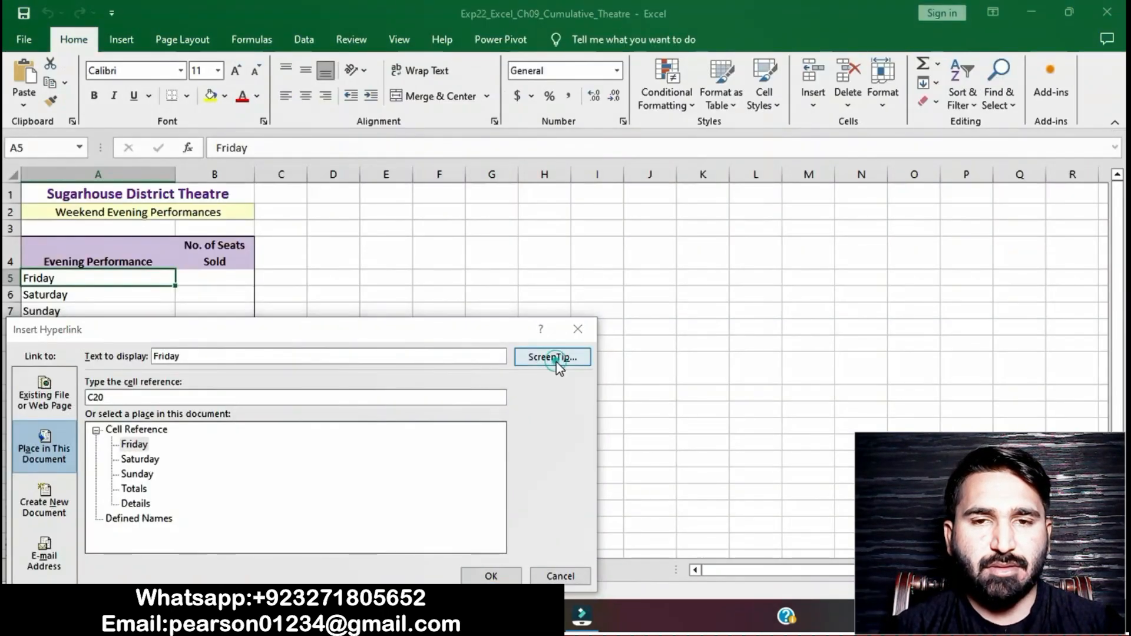
{"action": "type", "text": "Friday Seats Sold"}
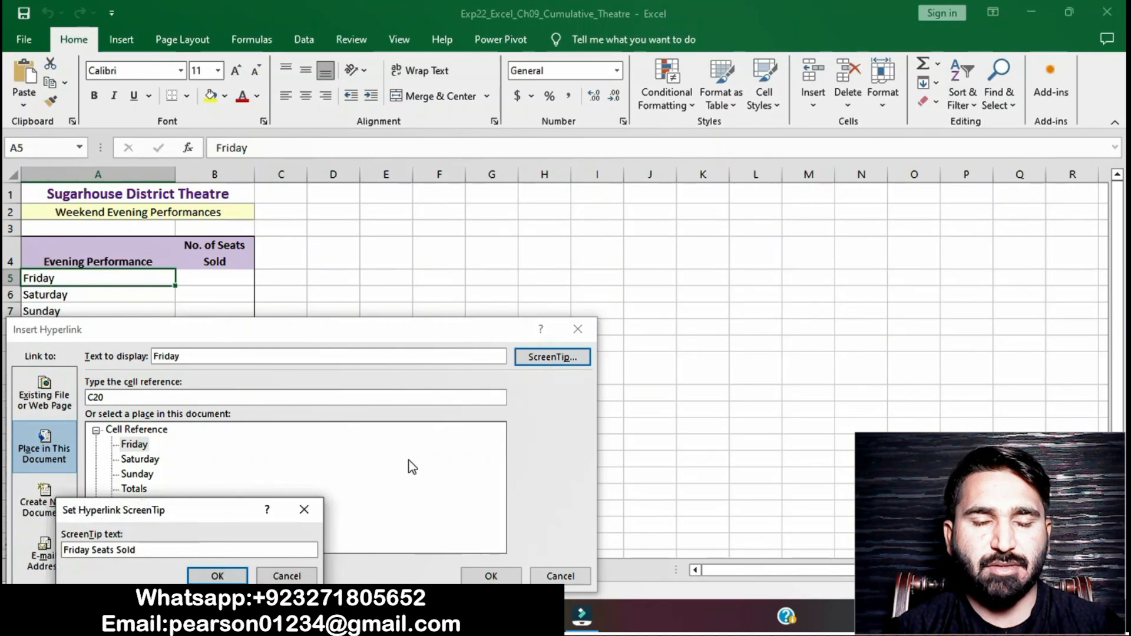
{"action": "left_click", "coordinate": [216, 576]}
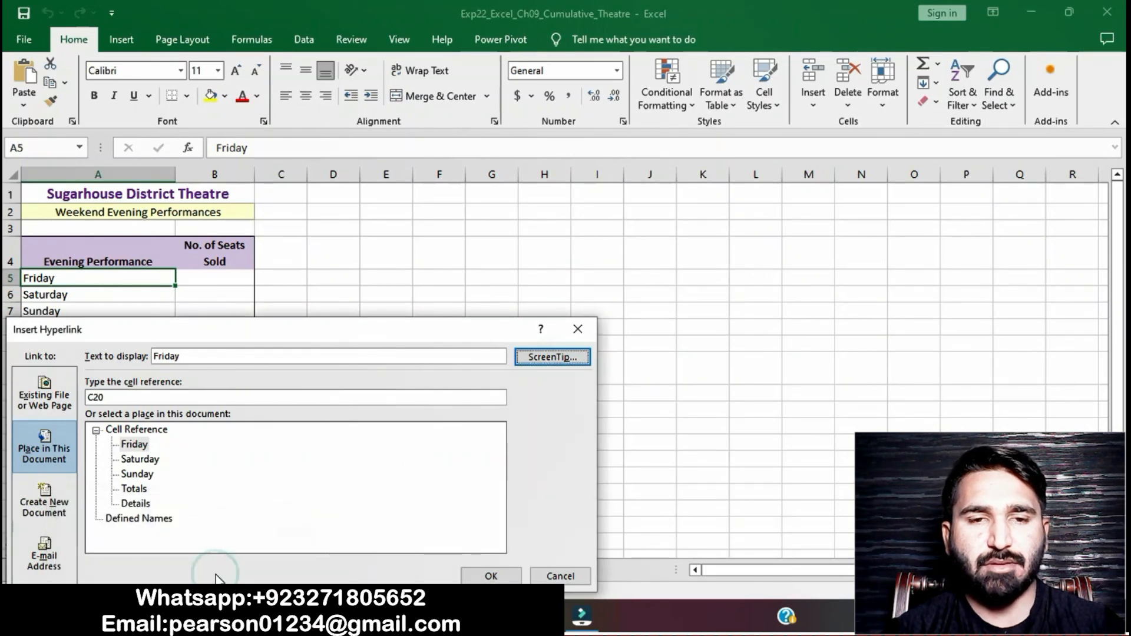
{"action": "left_click", "coordinate": [493, 577]}
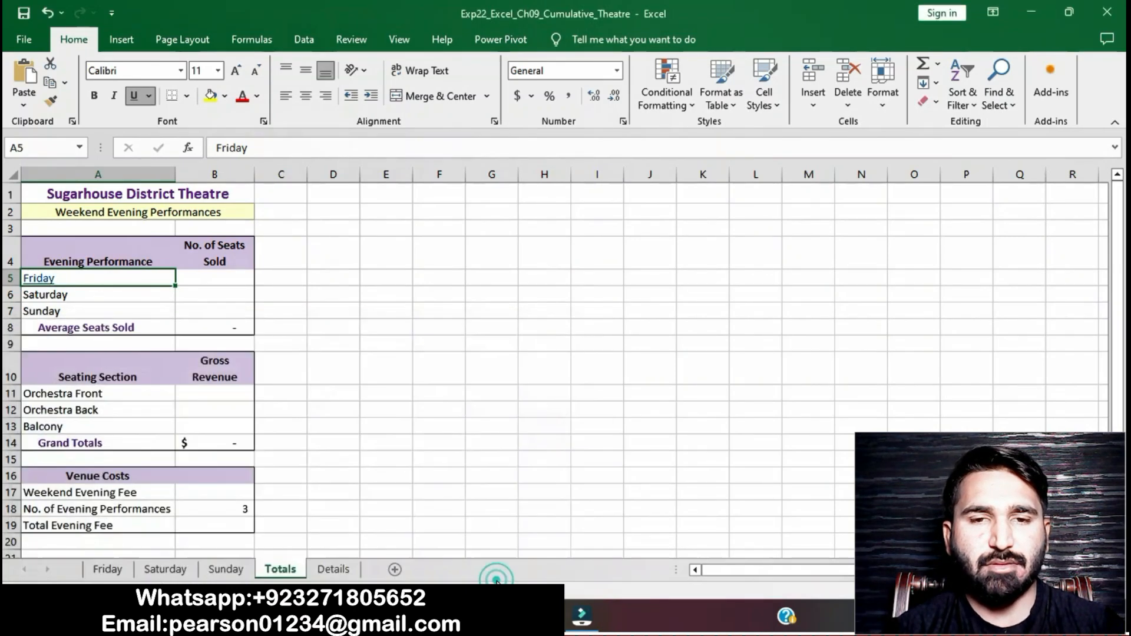
Step: Start a hyperlink in cell A6 pointing to cell C20 on the Saturday worksheet
{"action": "left_click", "coordinate": [523, 616]}
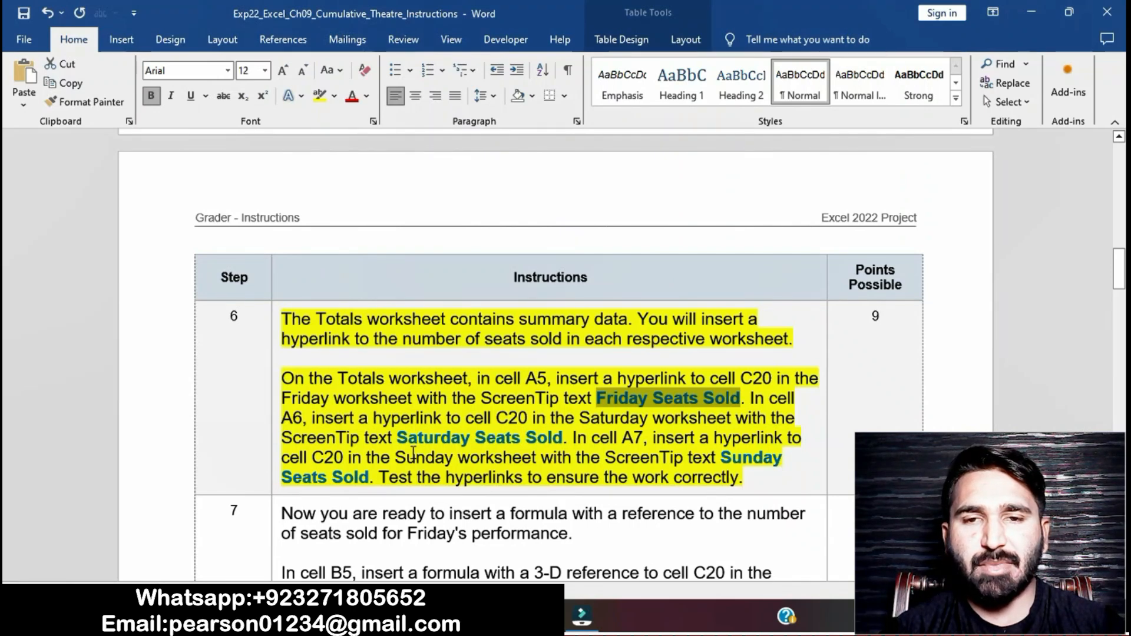
{"action": "scroll", "coordinate": [404, 443], "scroll_direction": "down", "scroll_amount": 1}
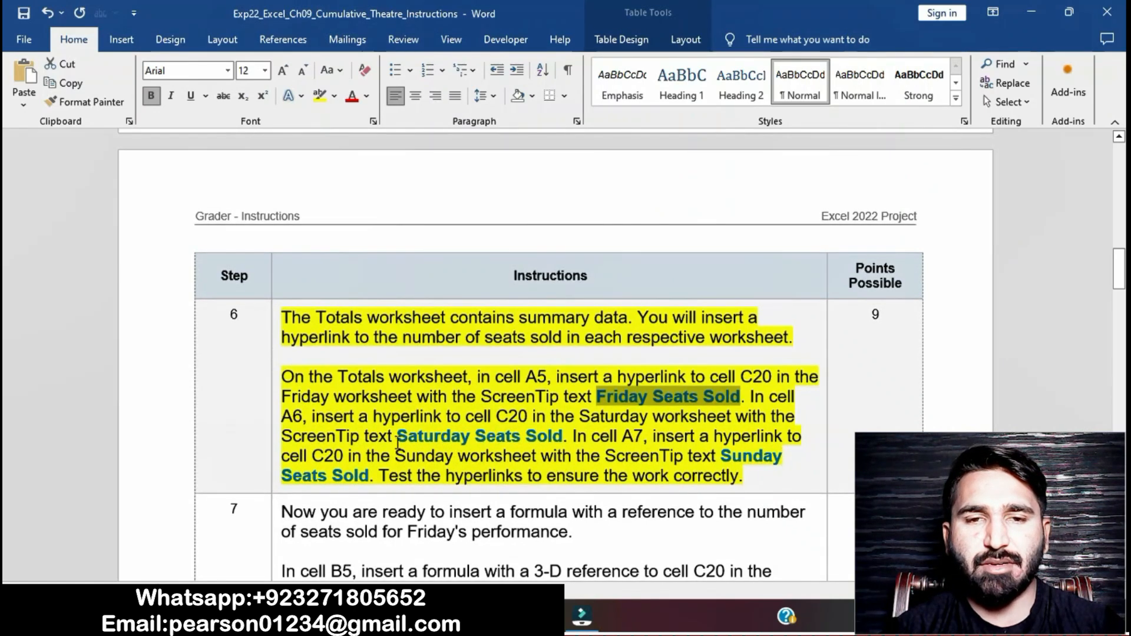
{"action": "left_click_drag", "start_coordinate": [398, 436], "coordinate": [561, 434]}
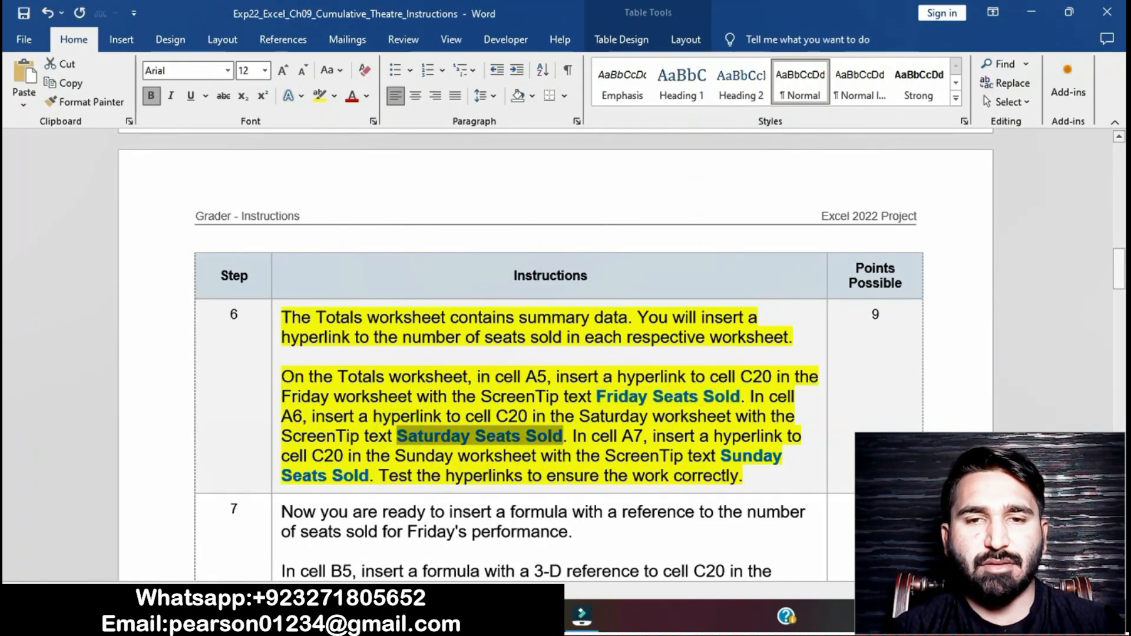
{"action": "key", "text": "alt+Tab"}
{"action": "left_click", "coordinate": [115, 299]}
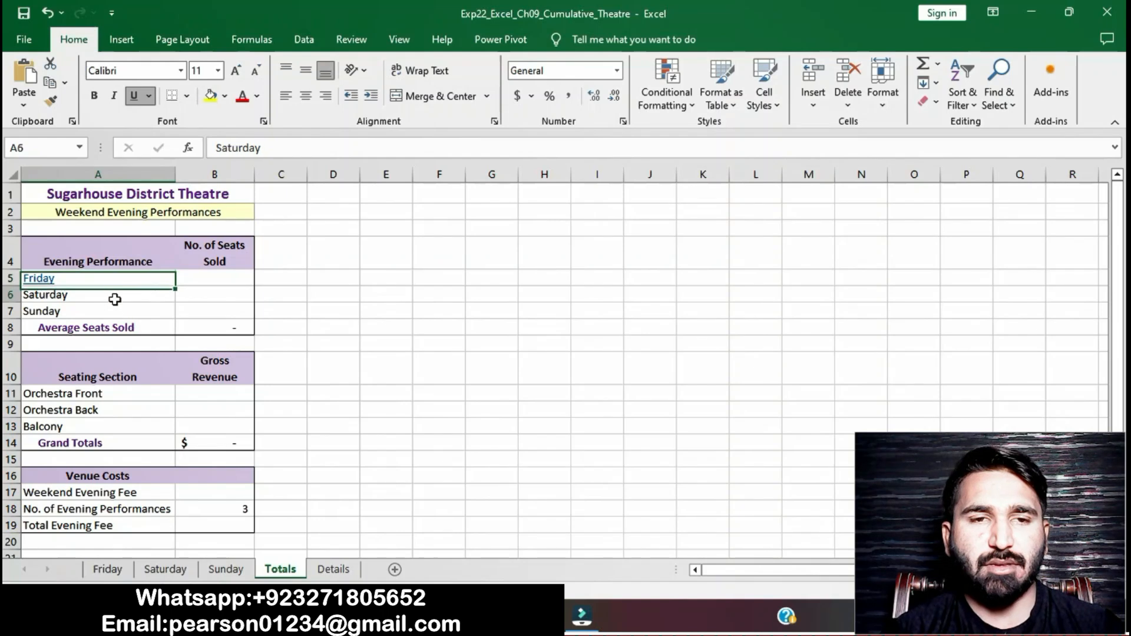
{"action": "right_click", "coordinate": [109, 297]}
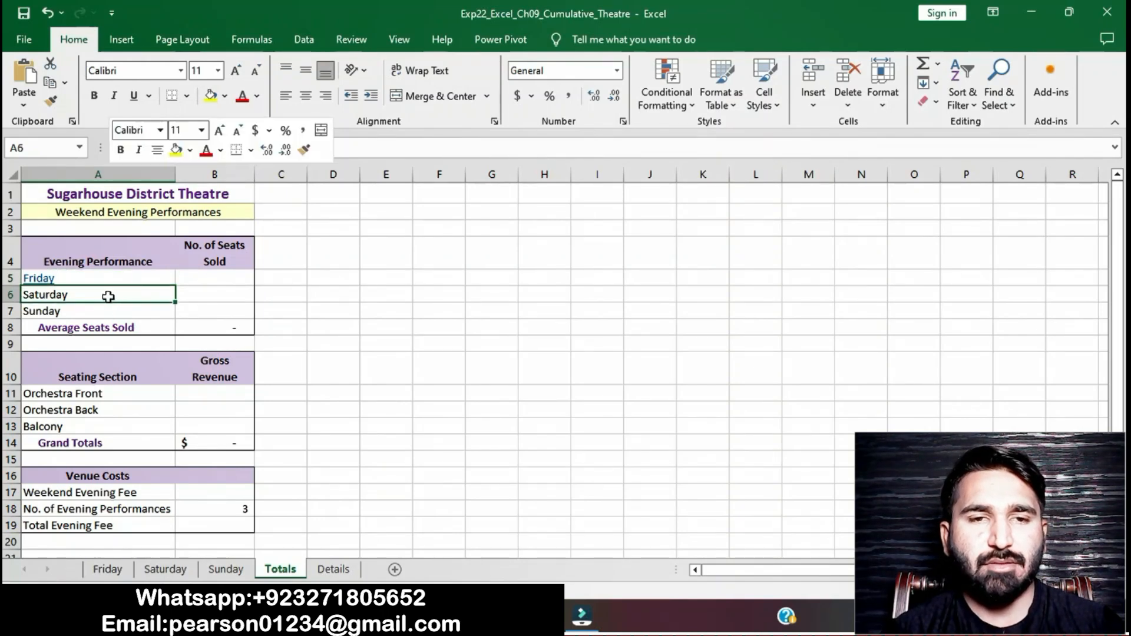
{"action": "left_click", "coordinate": [177, 566]}
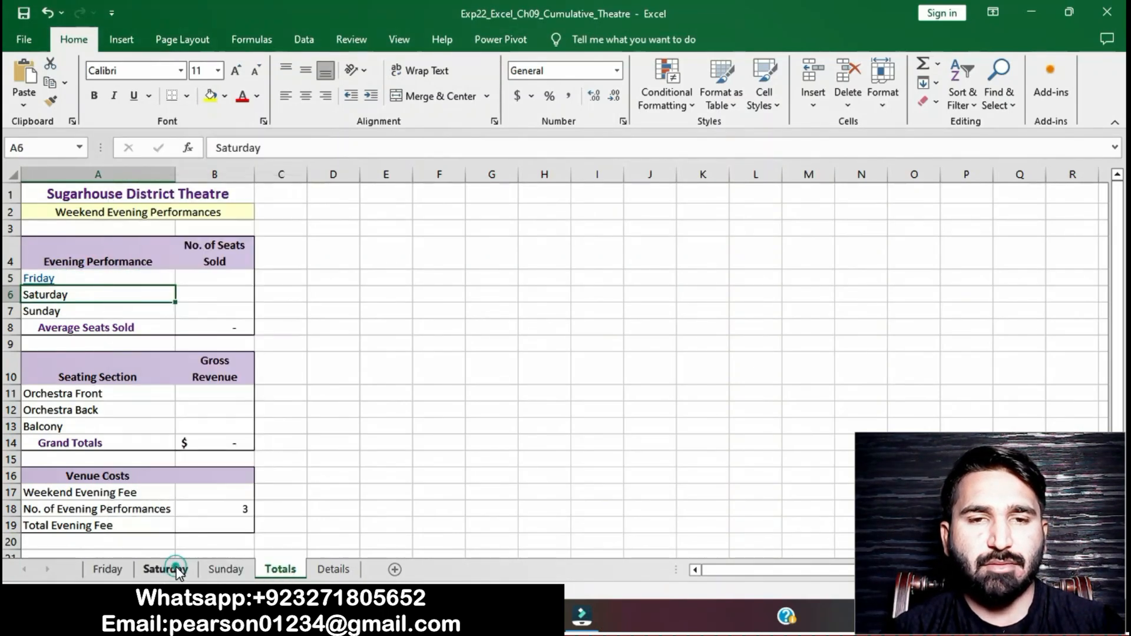
{"action": "left_click", "coordinate": [133, 395]}
{"action": "key", "text": "BackSpace"}
{"action": "key", "text": "BackSpace"}
{"action": "type", "text": "C20"}
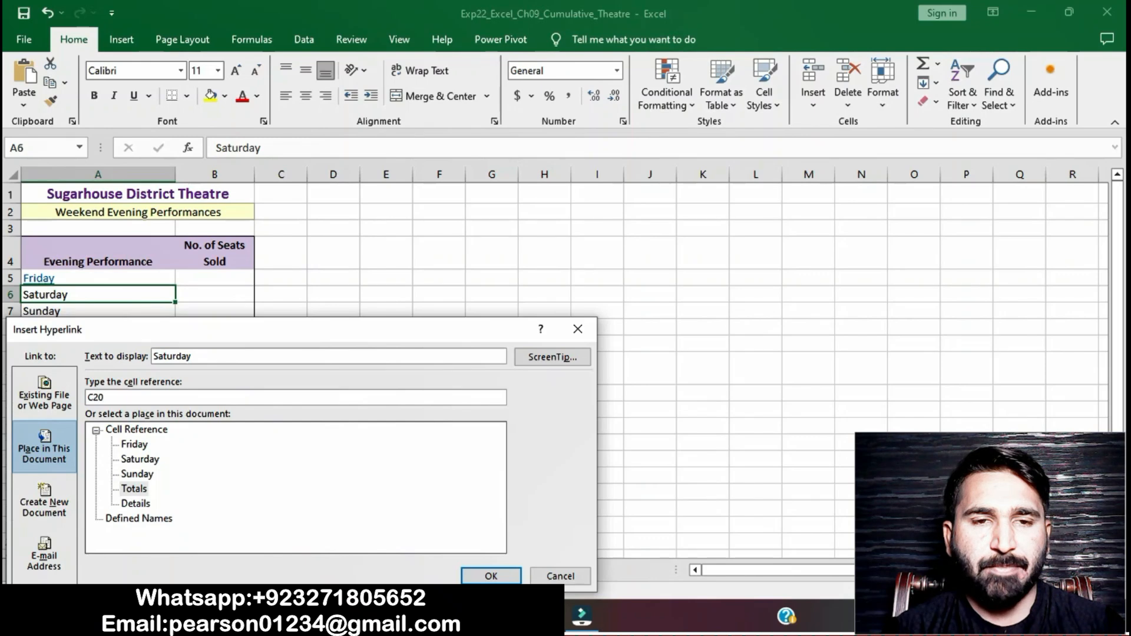
{"action": "left_click", "coordinate": [140, 459]}
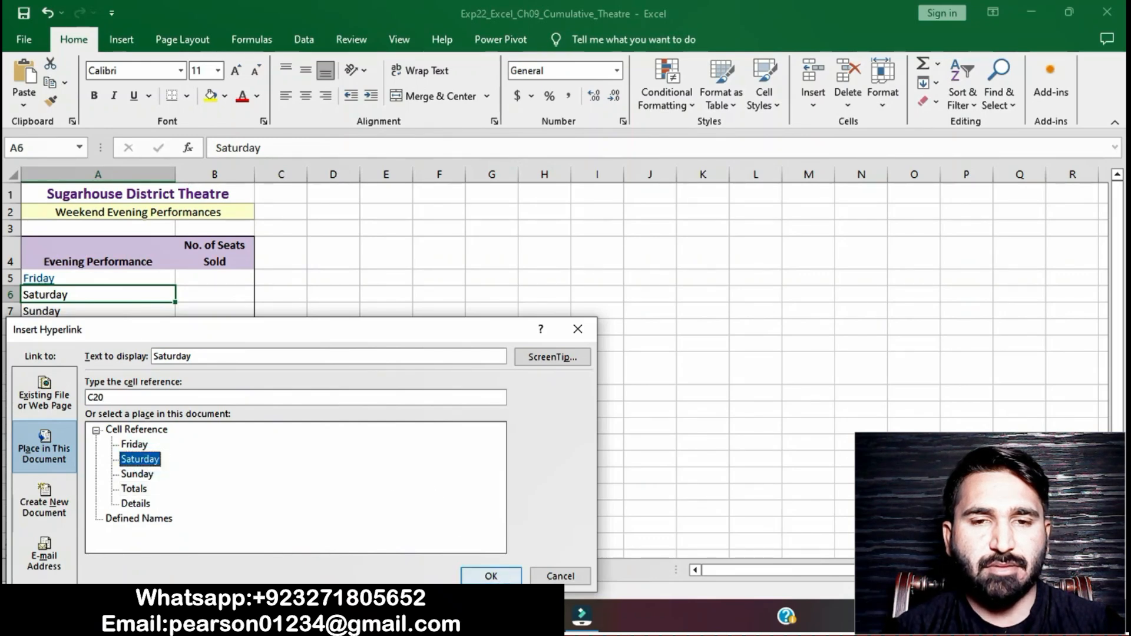
Step: Give the A6 hyperlink the ScreenTip text Saturday Seats Sold and confirm it
{"action": "left_click", "coordinate": [505, 616]}
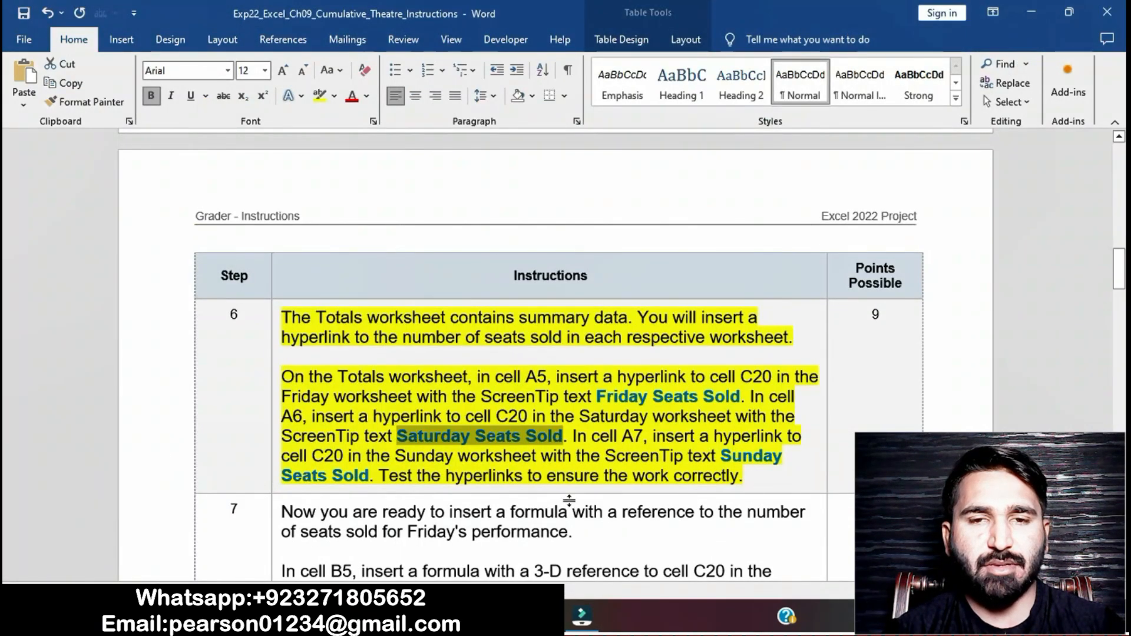
{"action": "left_click", "coordinate": [508, 616]}
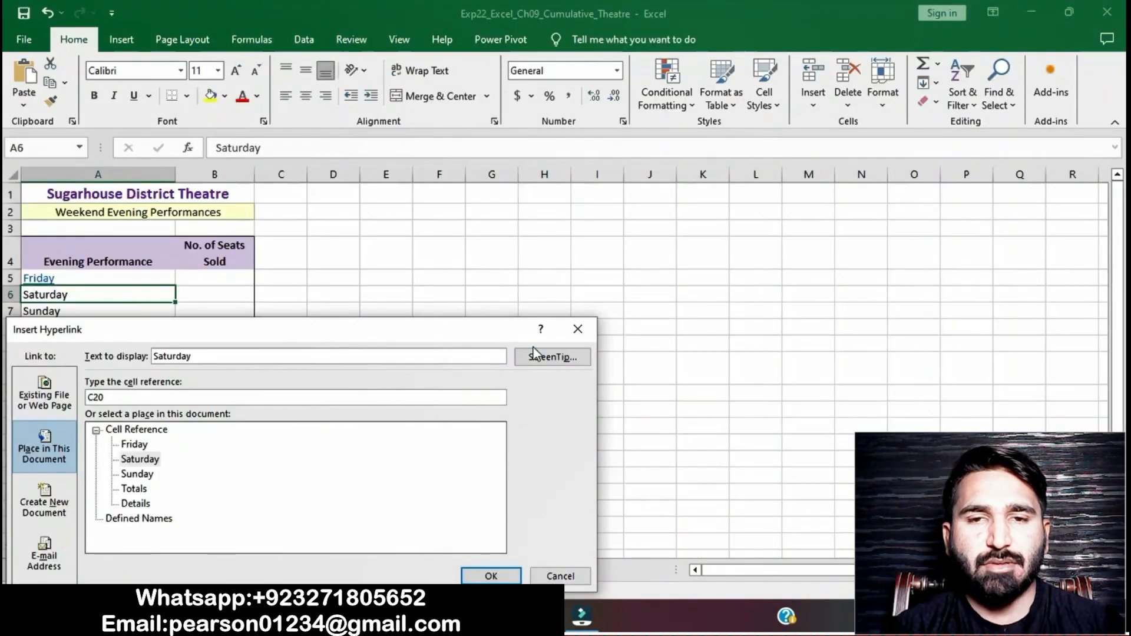
{"action": "left_click", "coordinate": [545, 358]}
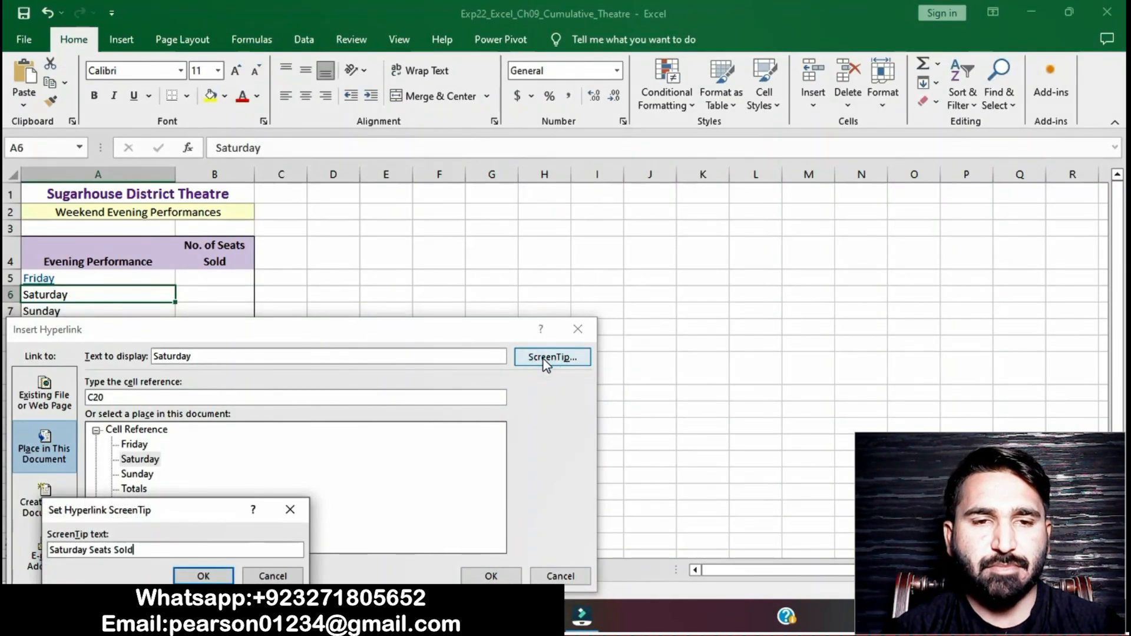
{"action": "left_click", "coordinate": [205, 575]}
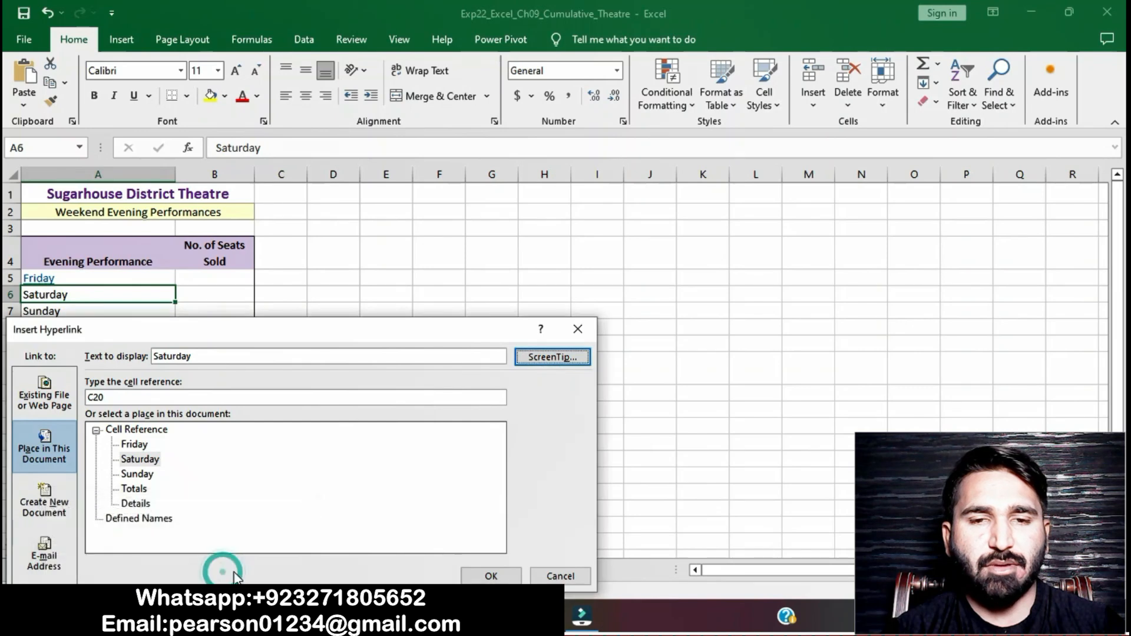
{"action": "left_click", "coordinate": [489, 575]}
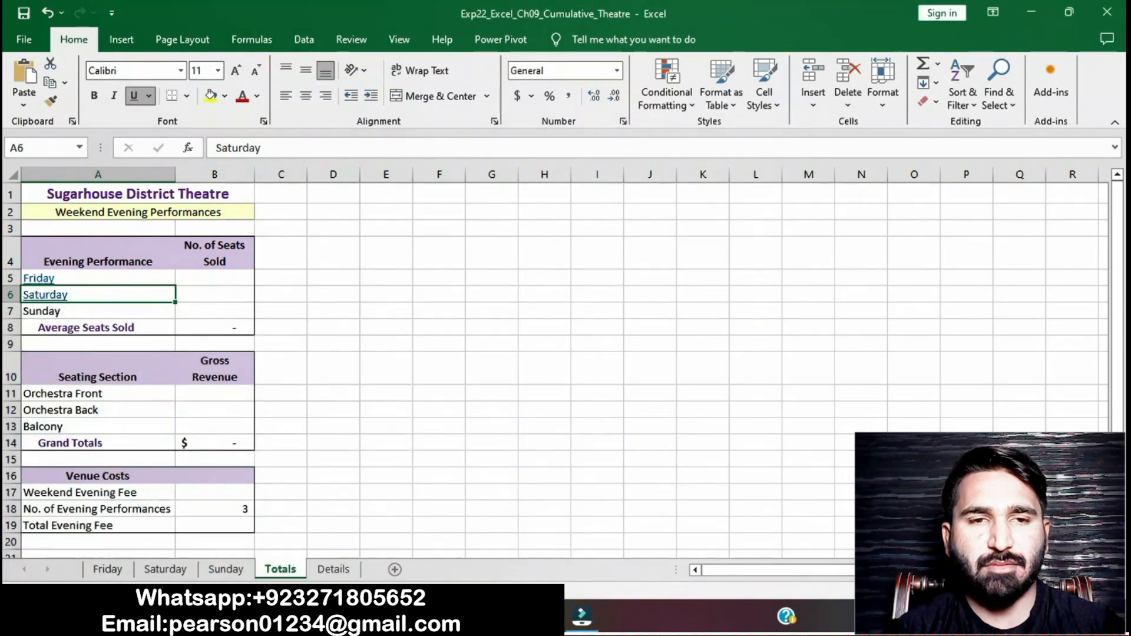
Step: Start a hyperlink in cell A7 pointing to cell C20 on the Sunday worksheet
{"action": "key", "text": "alt+Tab"}
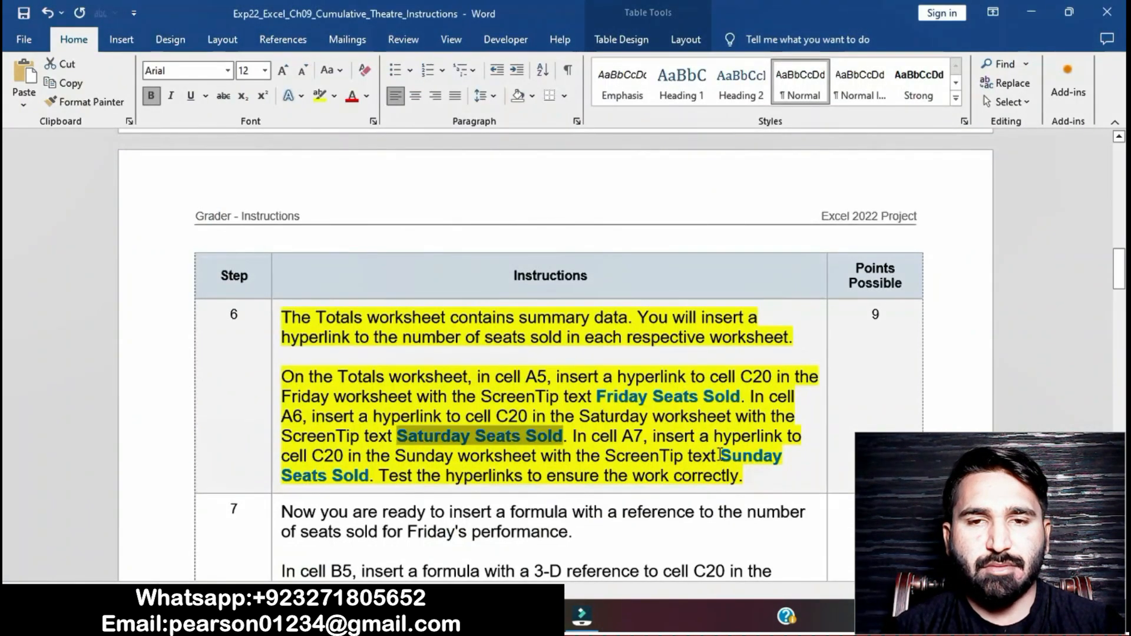
{"action": "left_click_drag", "start_coordinate": [720, 455], "coordinate": [366, 477]}
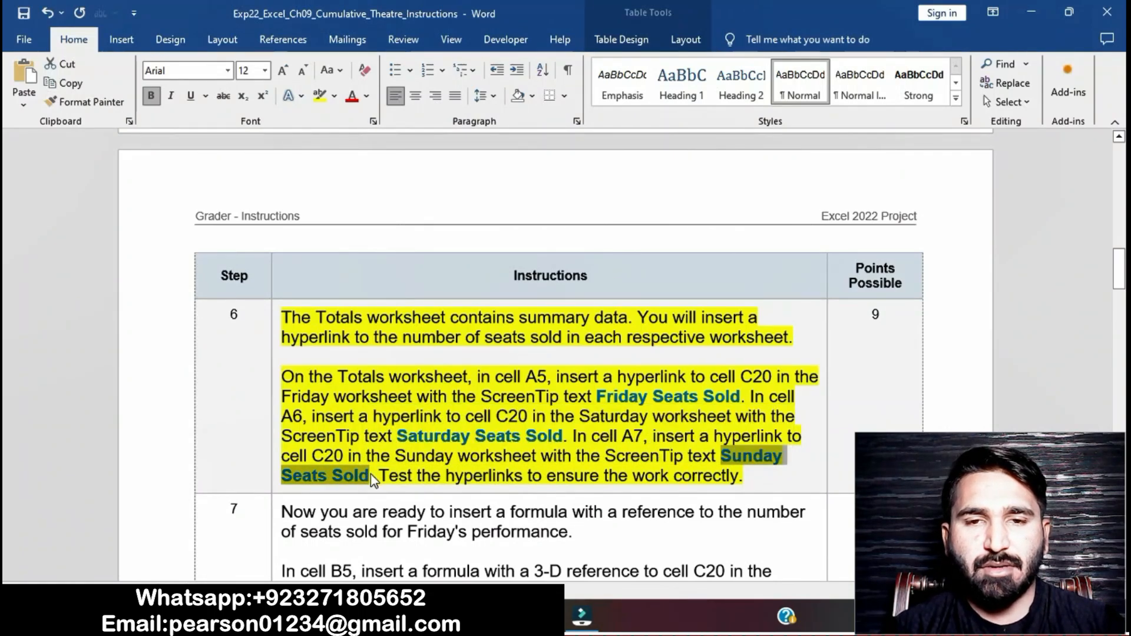
{"action": "key", "text": "alt+Tab"}
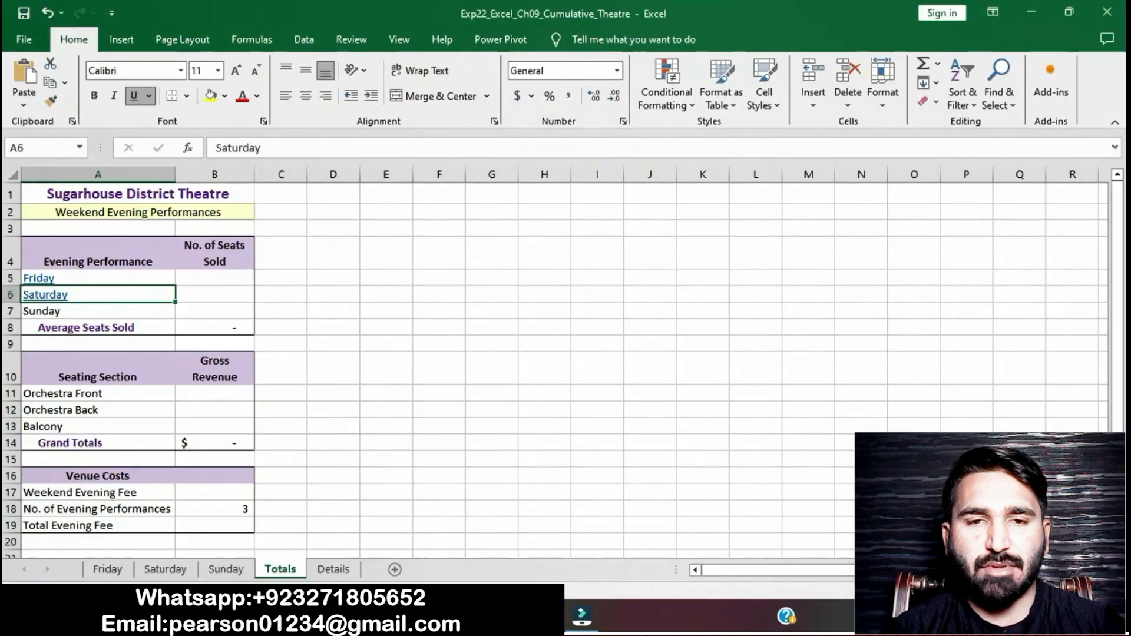
{"action": "left_click", "coordinate": [83, 313]}
{"action": "right_click", "coordinate": [83, 313]}
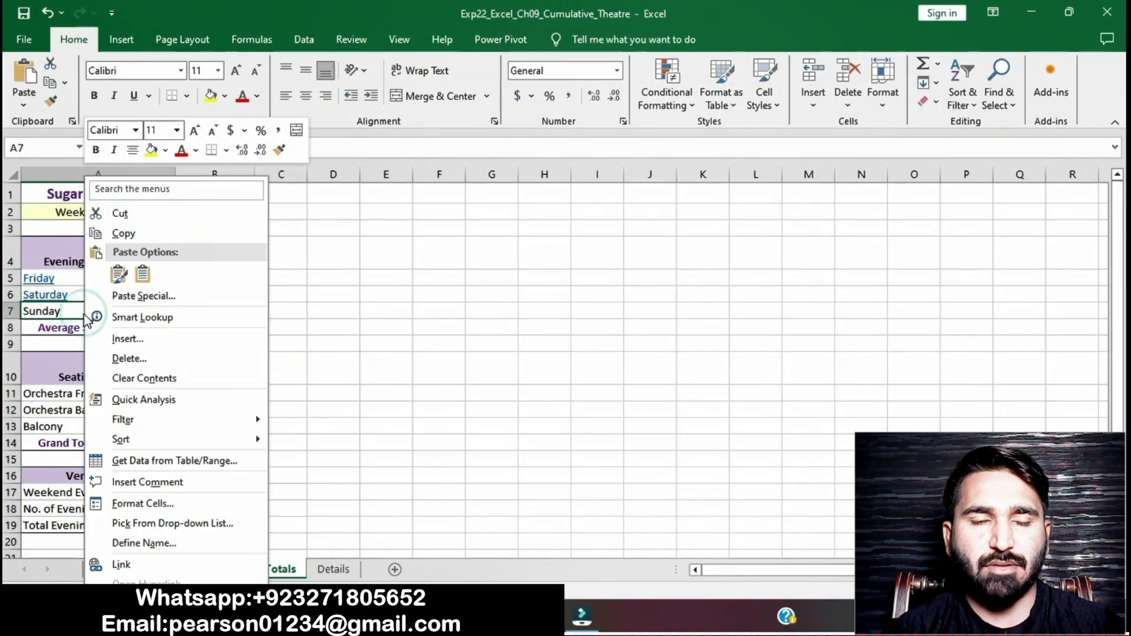
{"action": "left_click", "coordinate": [152, 565]}
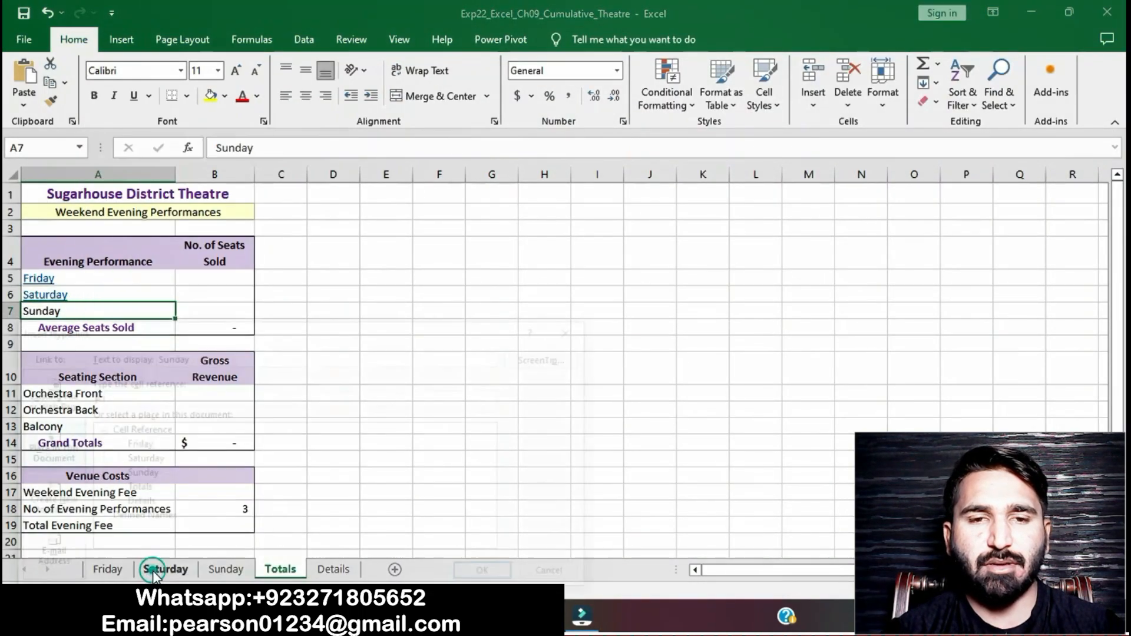
{"action": "left_click", "coordinate": [132, 398]}
{"action": "key", "text": "BackSpace"}
{"action": "key", "text": "BackSpace"}
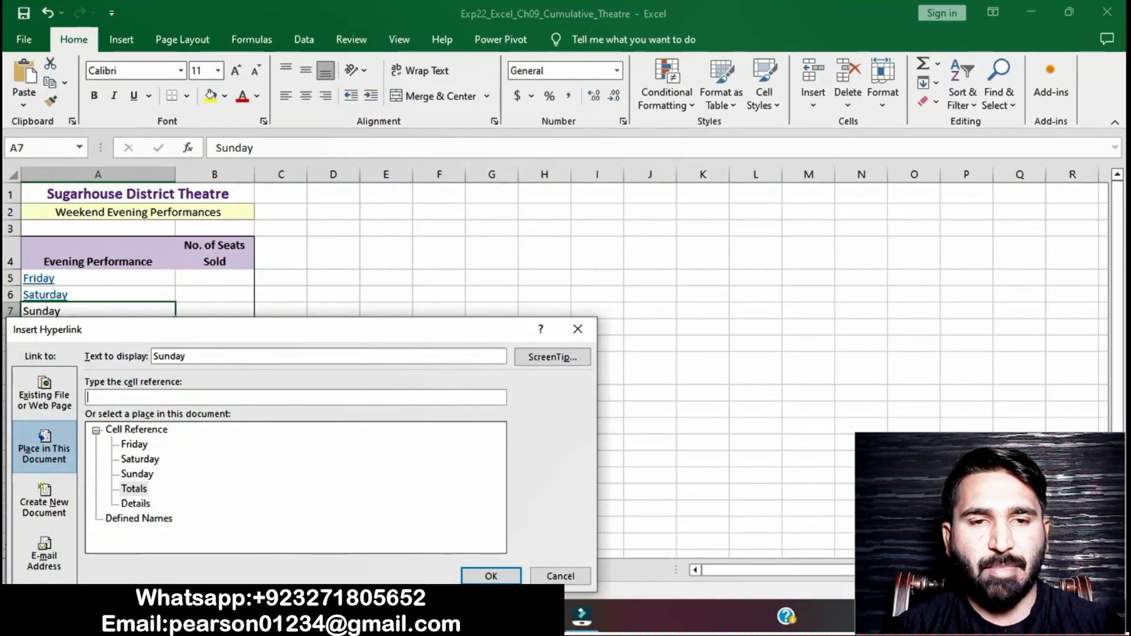
{"action": "type", "text": "C20"}
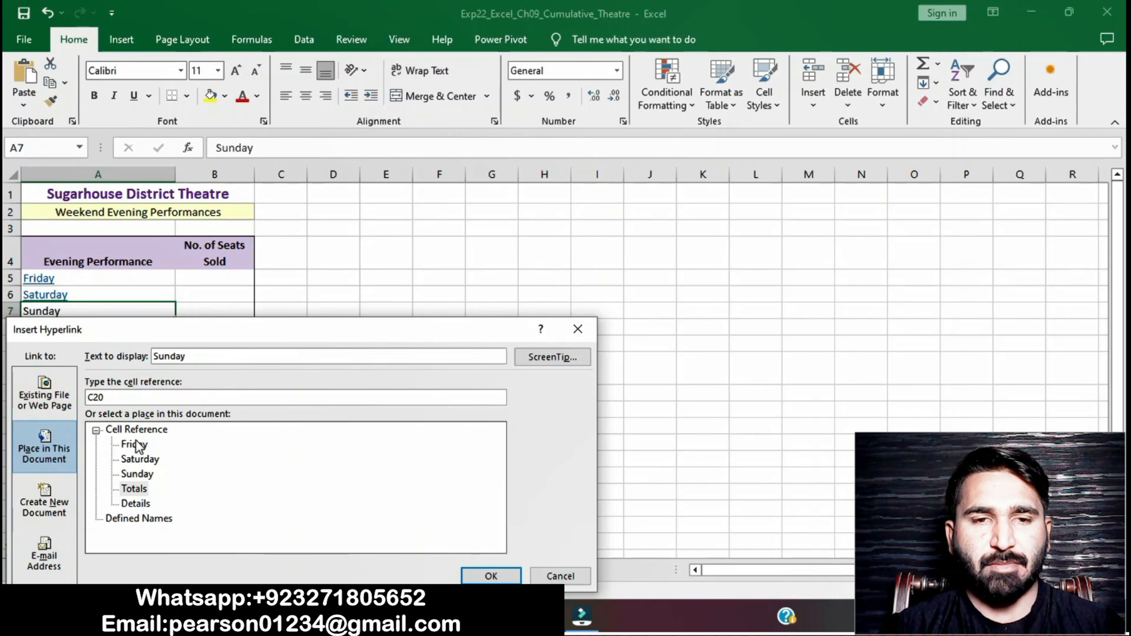
{"action": "left_click", "coordinate": [137, 473]}
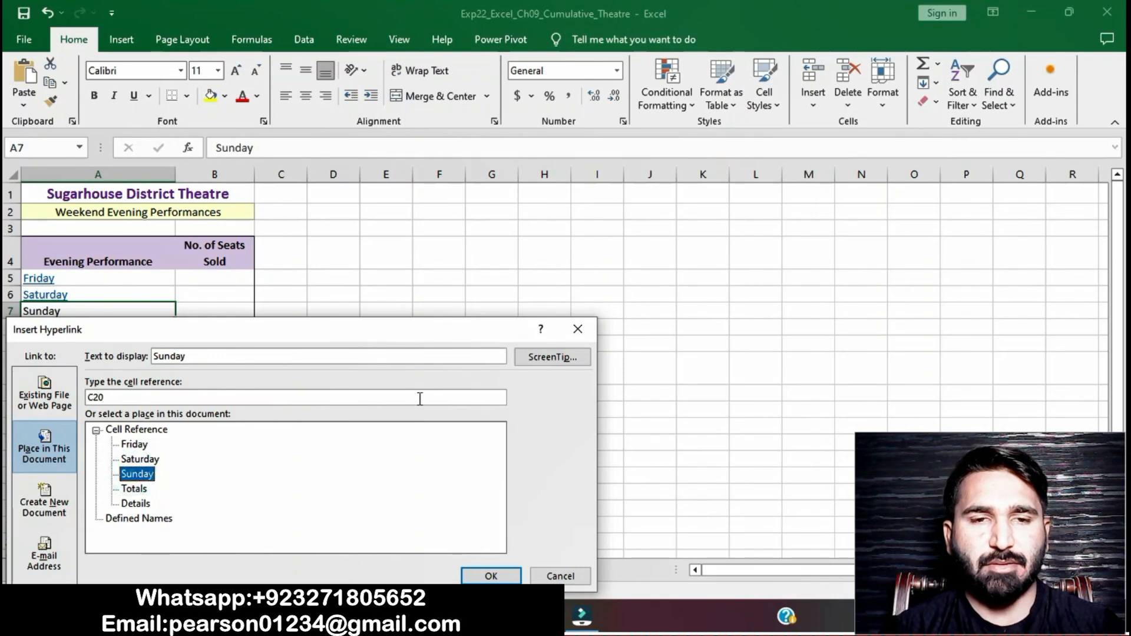
Step: Give the A7 hyperlink the ScreenTip text Sunday Seats Sold and confirm it
{"action": "left_click", "coordinate": [540, 357]}
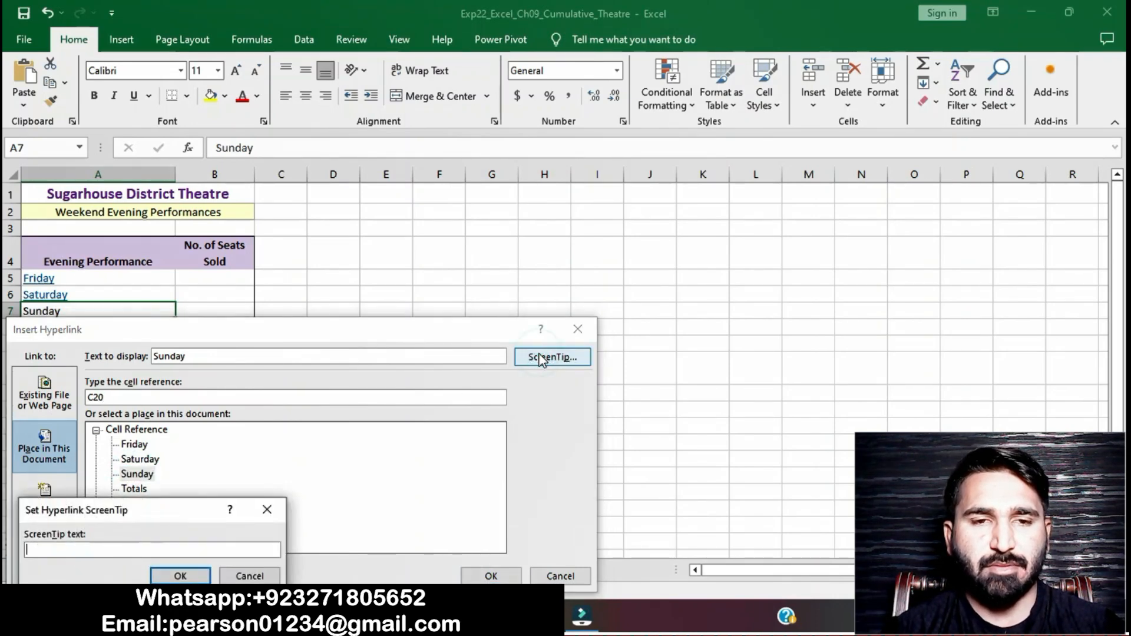
{"action": "type", "text": "Sunday Seats Sold"}
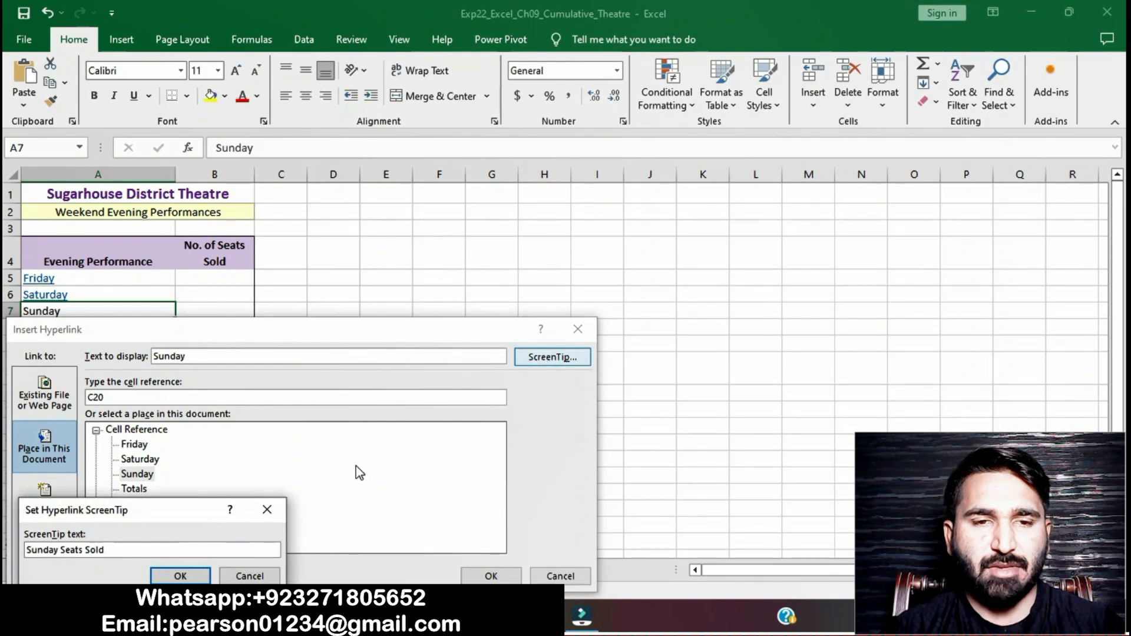
{"action": "left_click", "coordinate": [193, 576]}
{"action": "left_click", "coordinate": [492, 574]}
{"action": "left_click", "coordinate": [501, 426]}
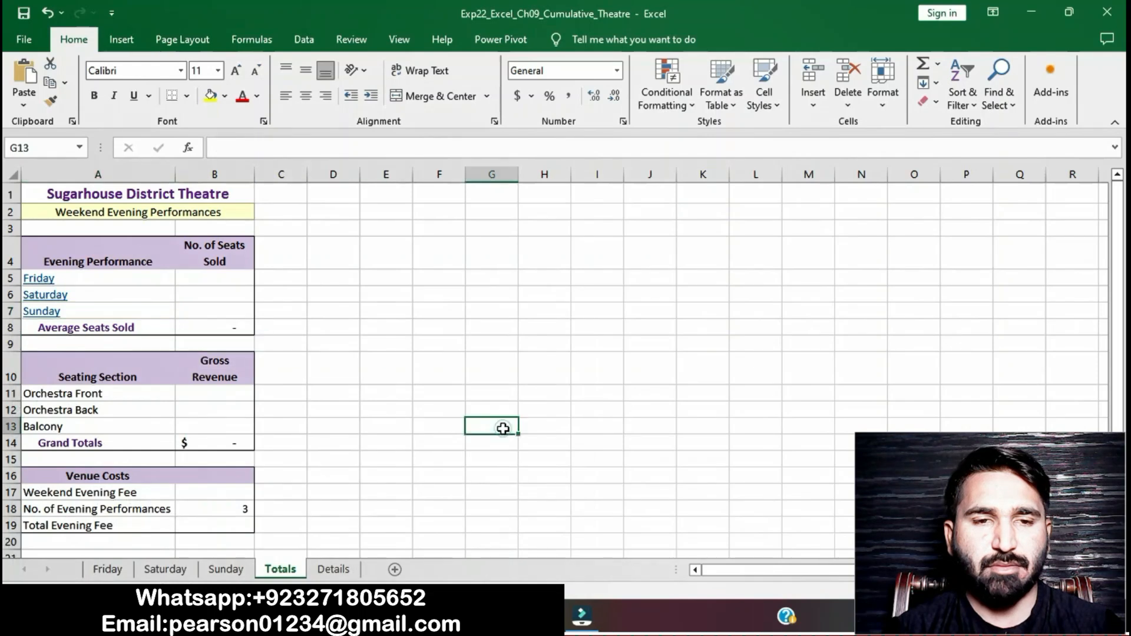
Step: Test the Friday, Saturday and Sunday hyperlinks on the Totals worksheet, returning to Totals after each
{"action": "left_click", "coordinate": [506, 615]}
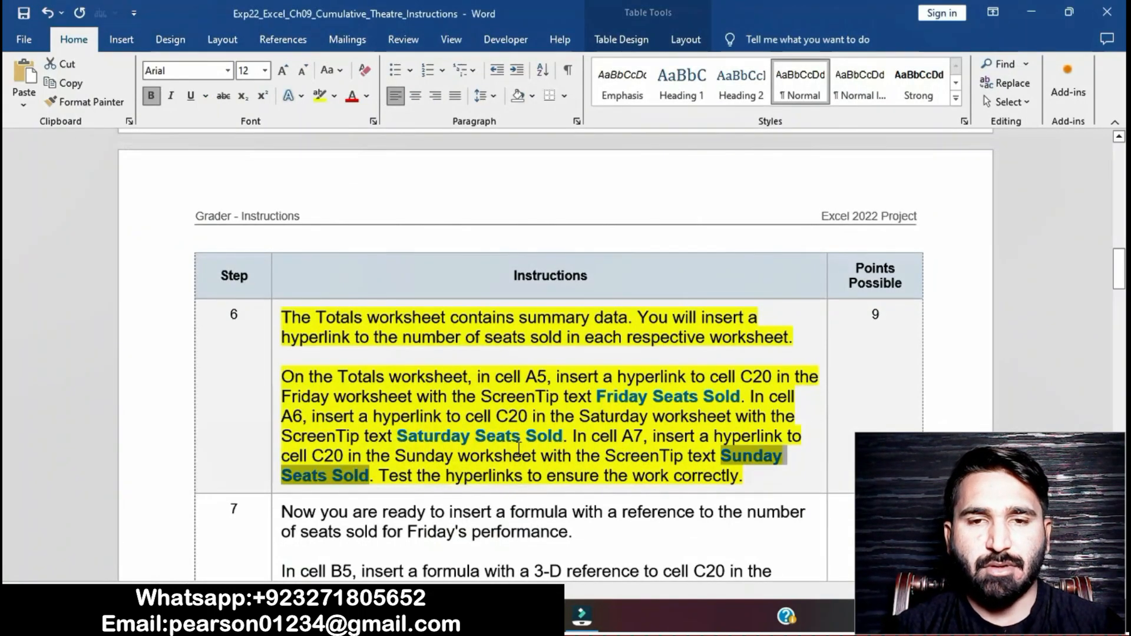
{"action": "left_click", "coordinate": [519, 449]}
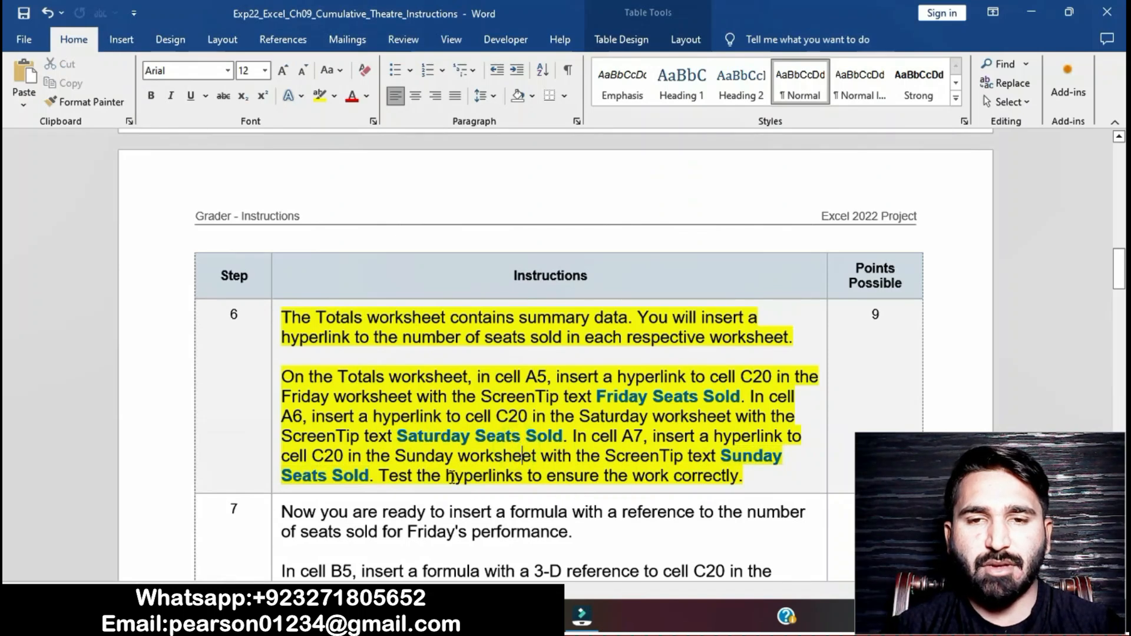
{"action": "left_click_drag", "start_coordinate": [380, 473], "coordinate": [741, 477]}
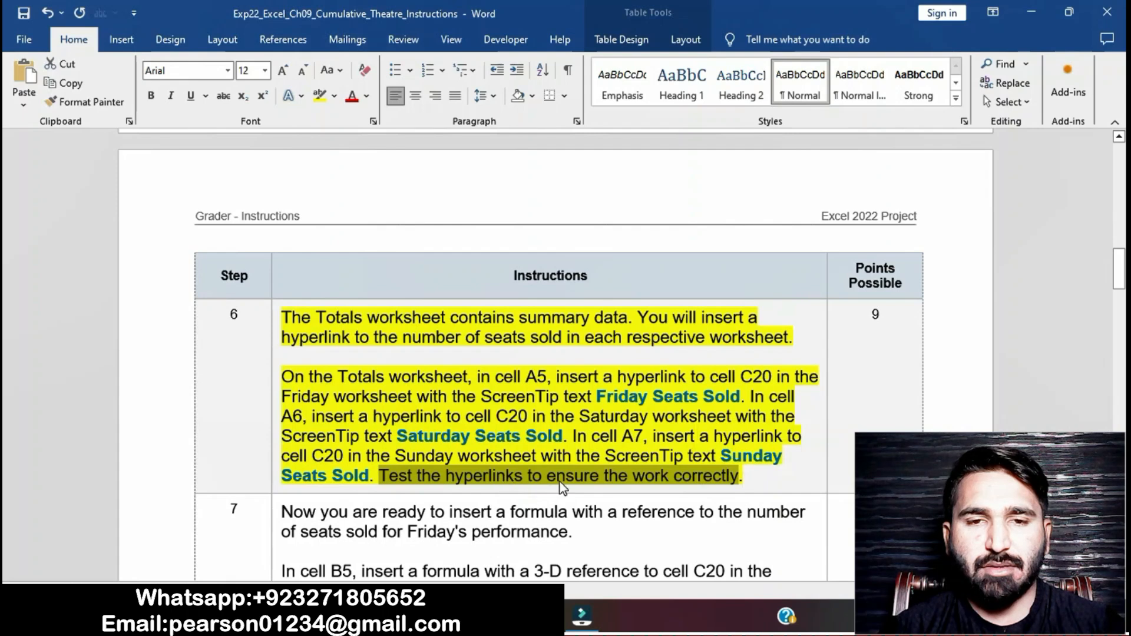
{"action": "left_click", "coordinate": [544, 616]}
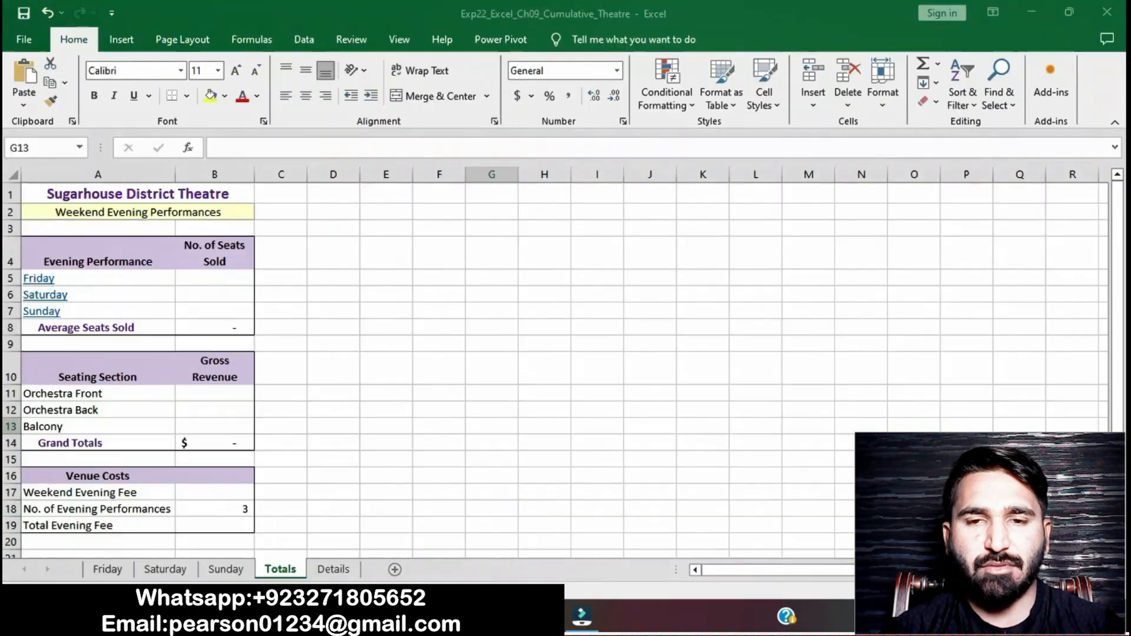
{"action": "left_click", "coordinate": [50, 283]}
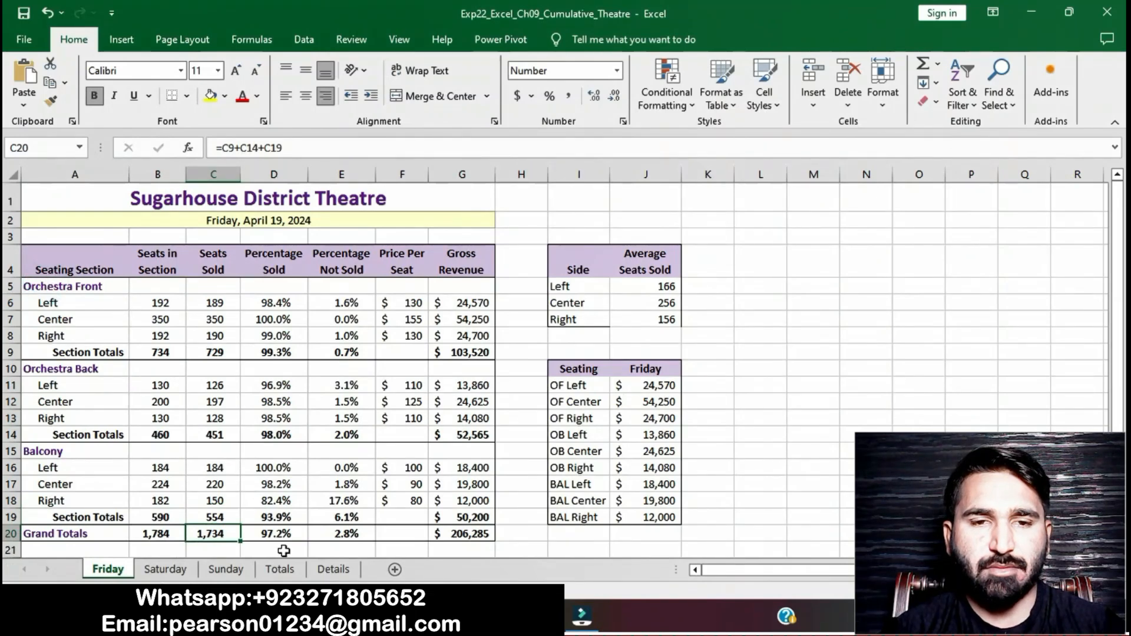
{"action": "left_click", "coordinate": [280, 569]}
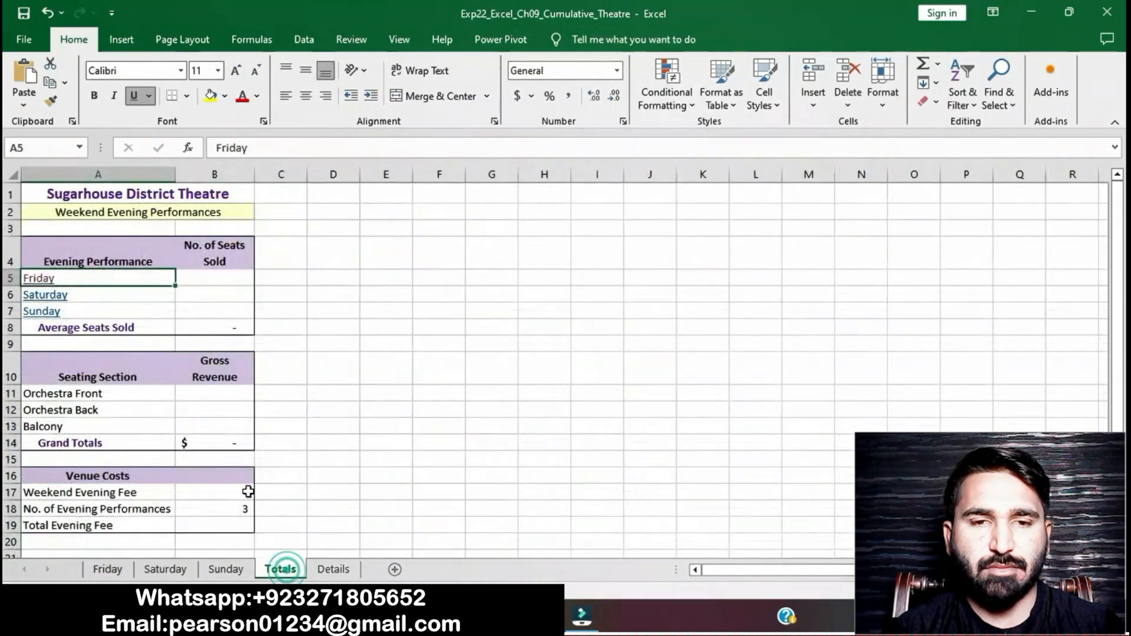
{"action": "left_click", "coordinate": [59, 299]}
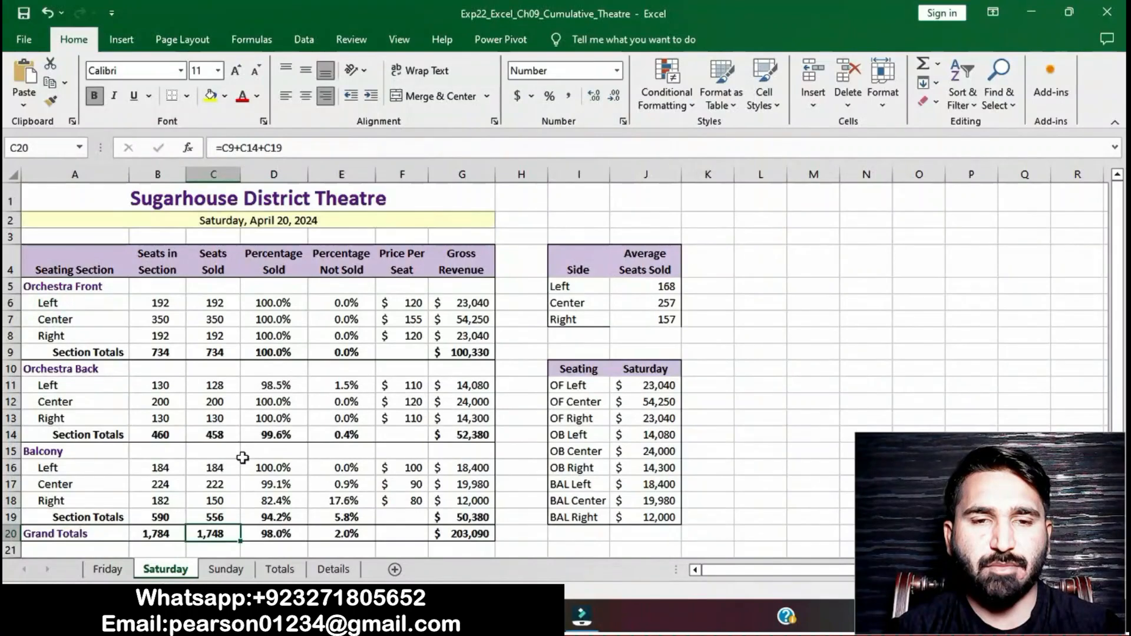
{"action": "left_click", "coordinate": [280, 568]}
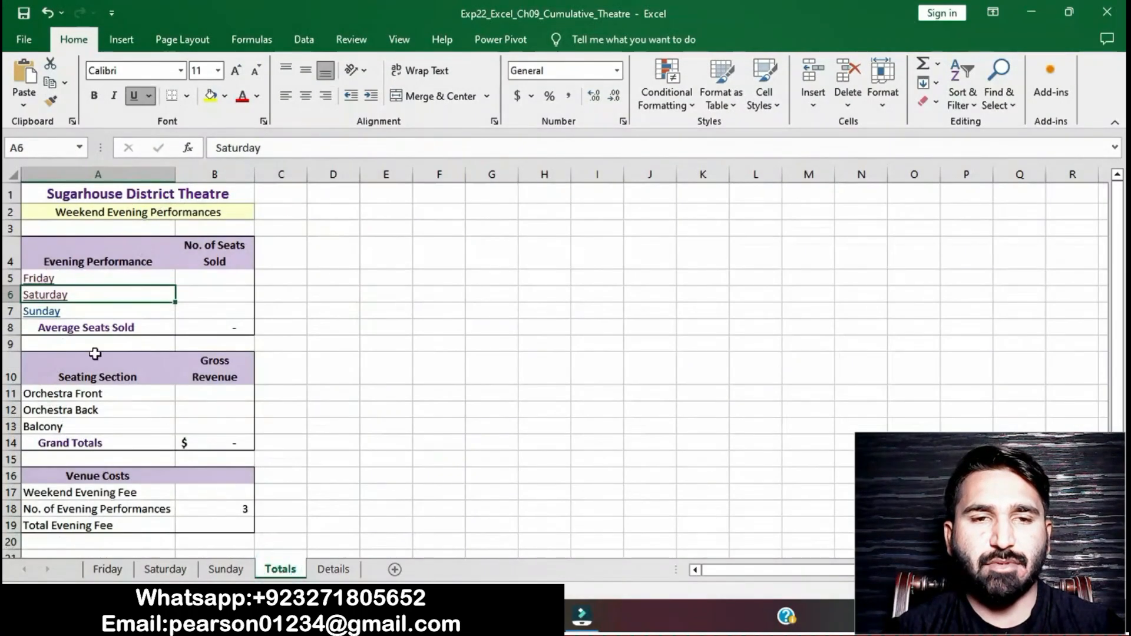
{"action": "left_click", "coordinate": [51, 315]}
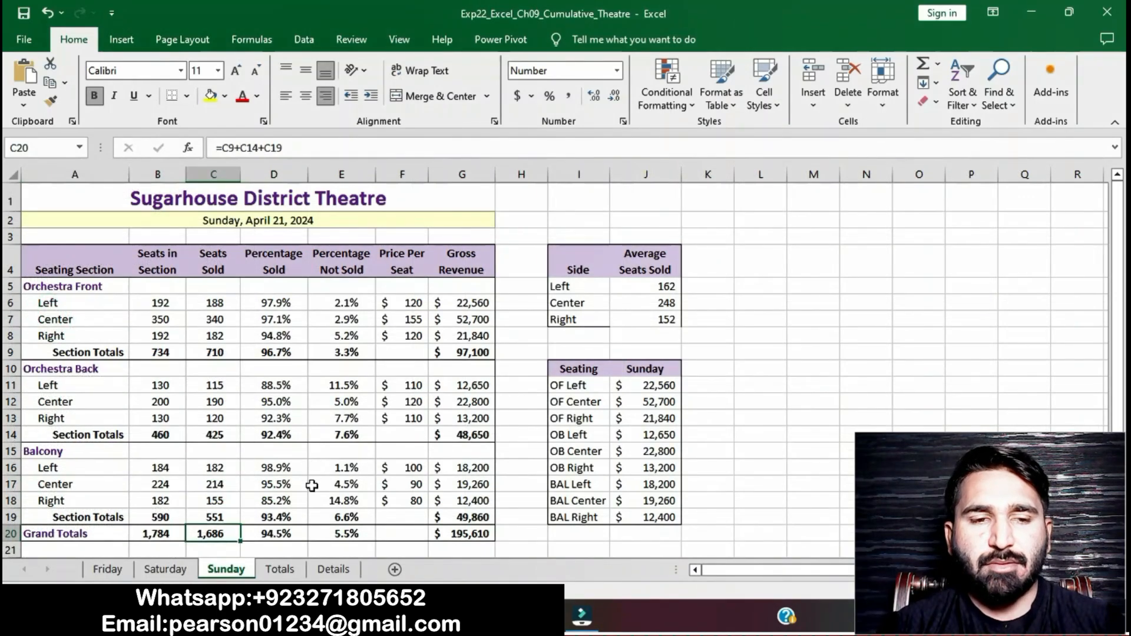
{"action": "left_click", "coordinate": [278, 569]}
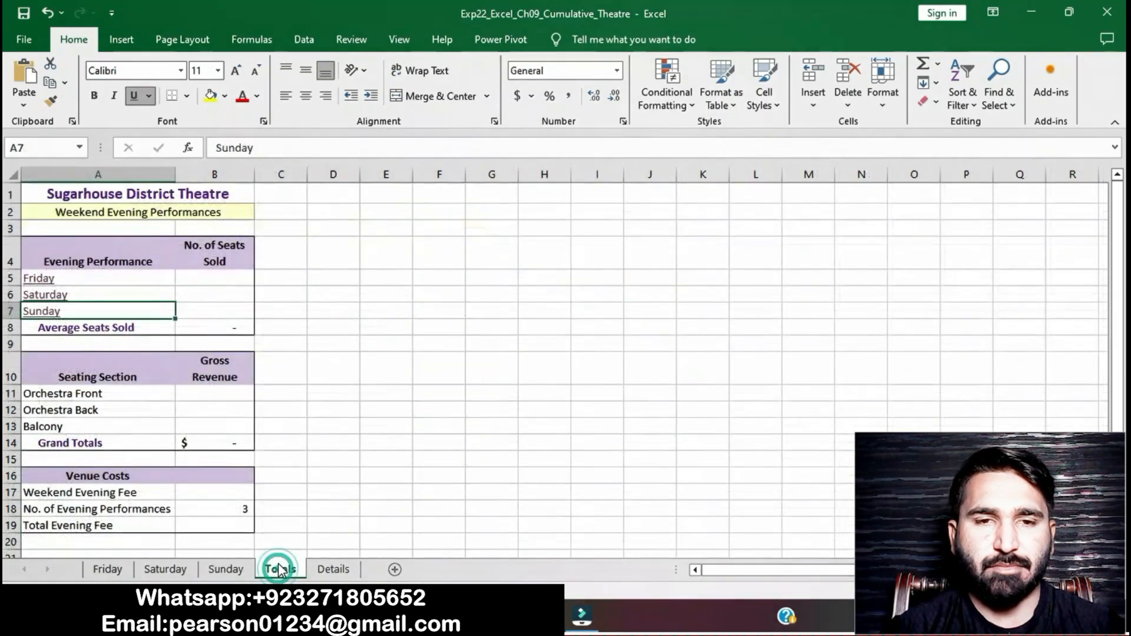
{"action": "left_click", "coordinate": [231, 278]}
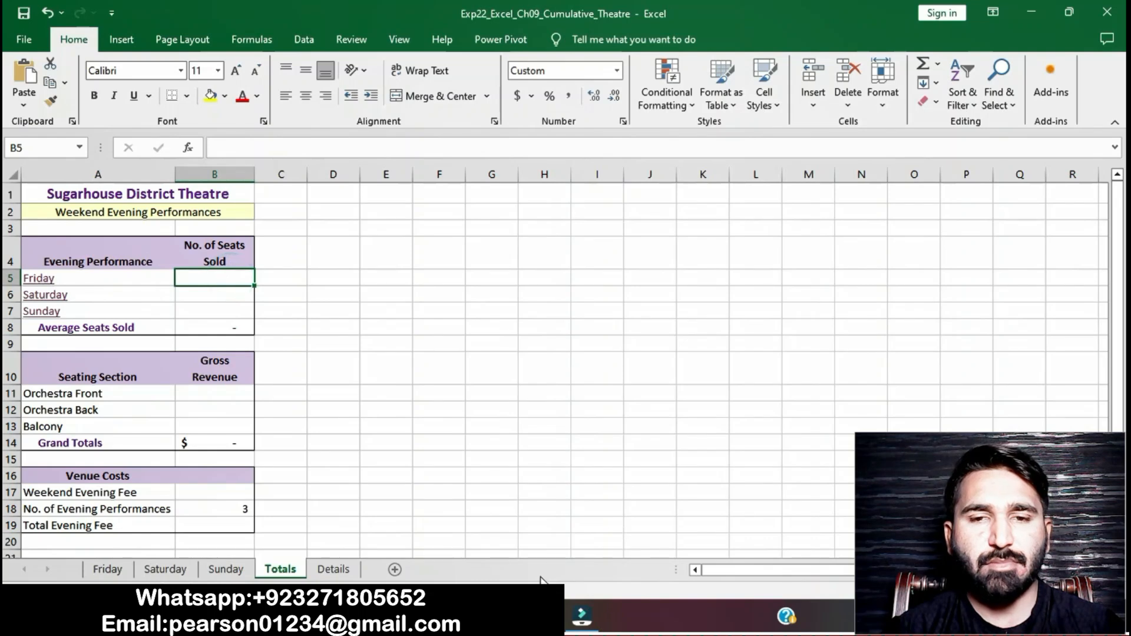
Step: In the instructions document, remove the highlight from step 6 and highlight the step 7 instructions
{"action": "left_click", "coordinate": [546, 616]}
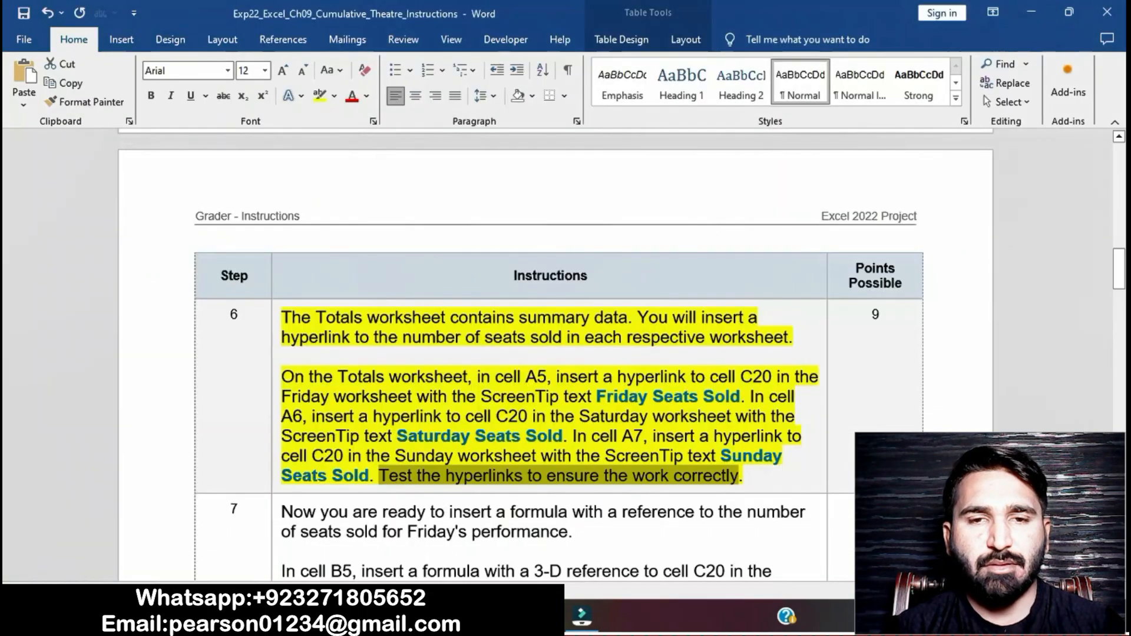
{"action": "left_click", "coordinate": [522, 477]}
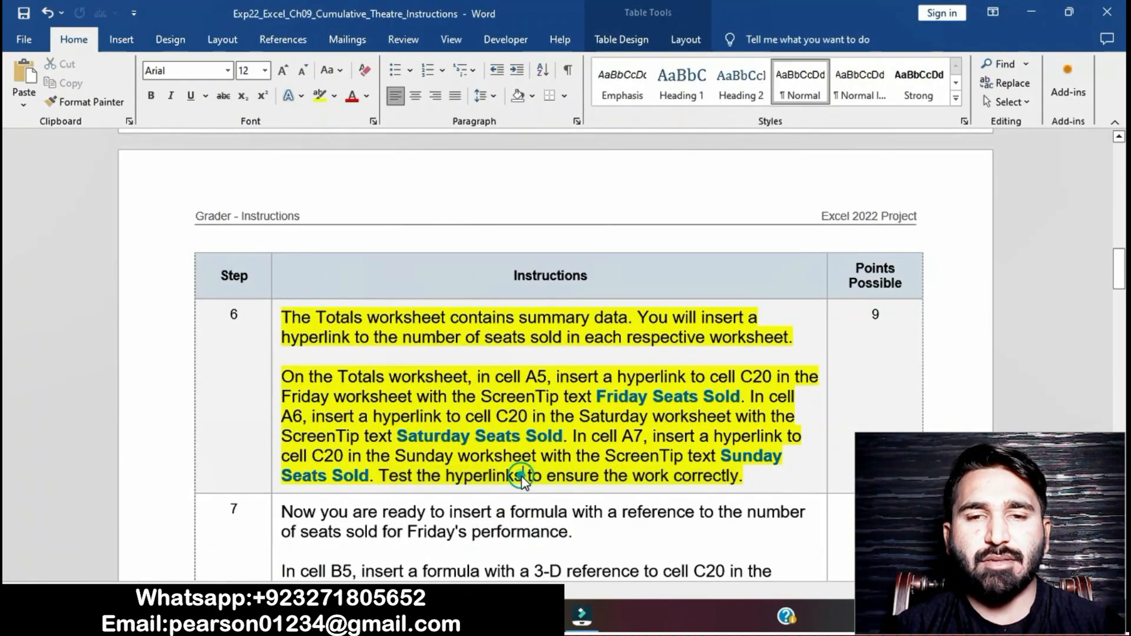
{"action": "left_click", "coordinate": [275, 326]}
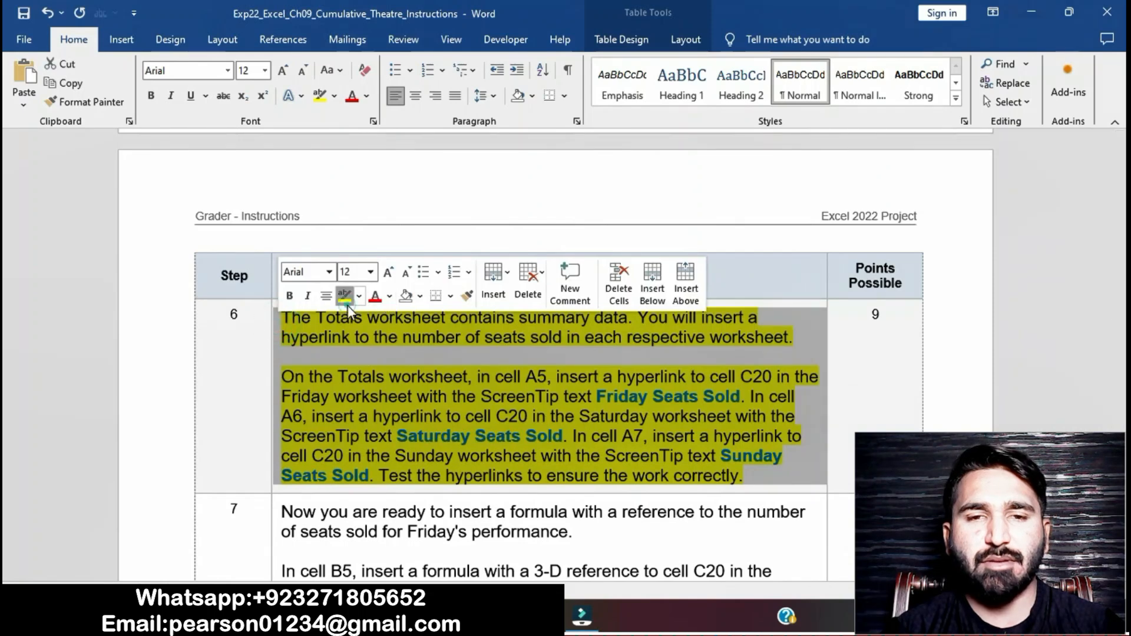
{"action": "left_click", "coordinate": [347, 305]}
{"action": "scroll", "coordinate": [446, 446], "scroll_direction": "down", "scroll_amount": 3}
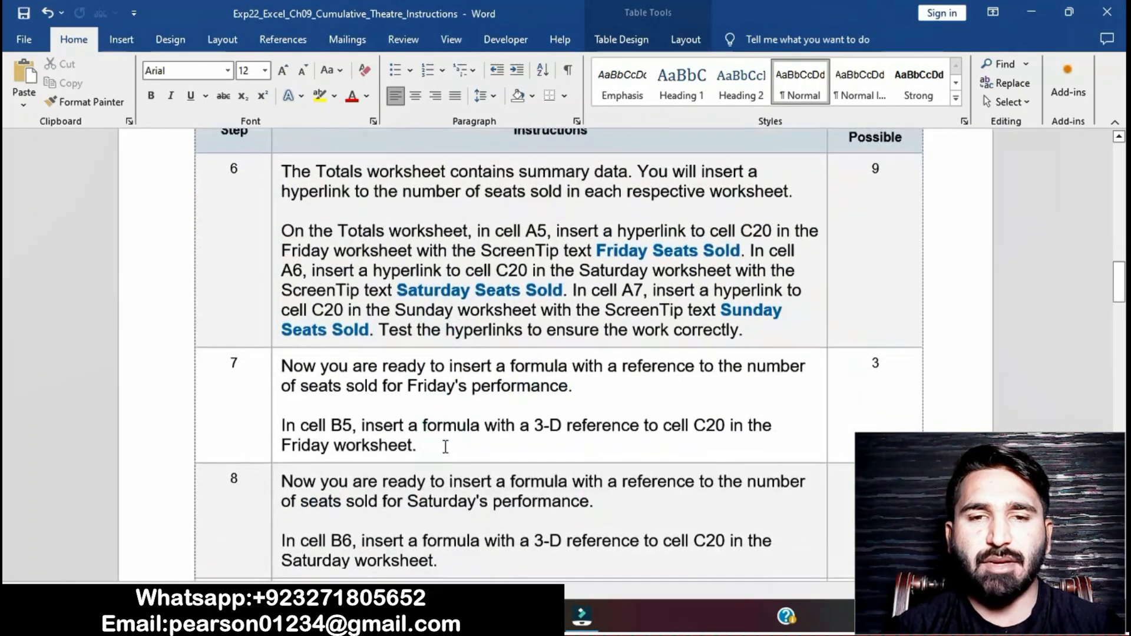
{"action": "scroll", "coordinate": [446, 446], "scroll_direction": "down", "scroll_amount": 1}
{"action": "left_click", "coordinate": [275, 313]}
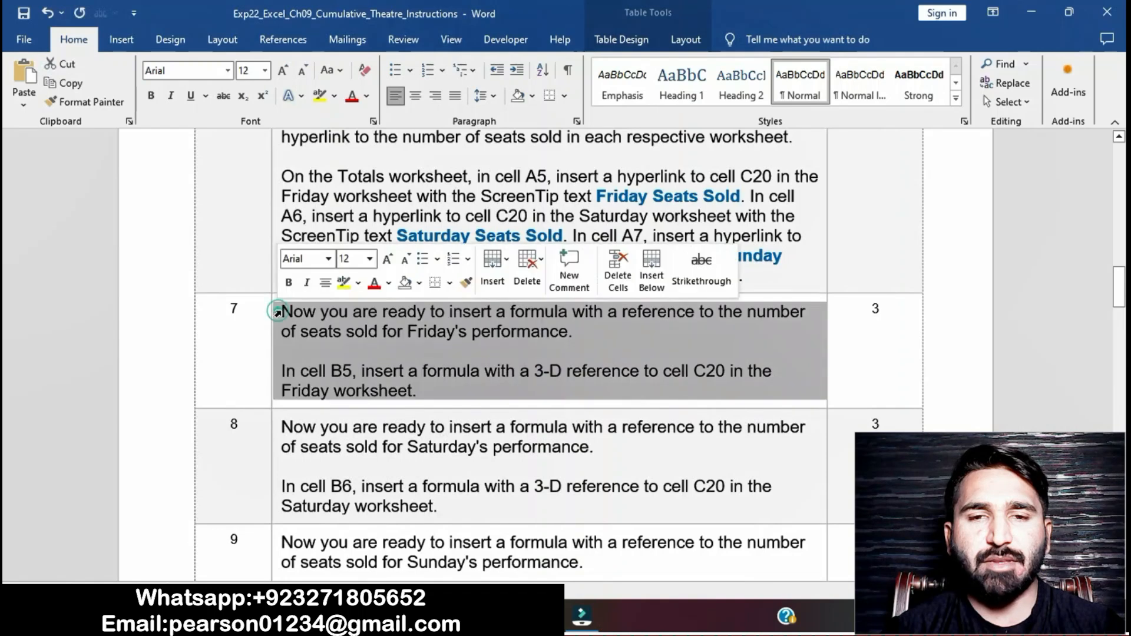
{"action": "left_click", "coordinate": [342, 289]}
{"action": "left_click", "coordinate": [379, 366]}
{"action": "left_click_drag", "start_coordinate": [282, 369], "coordinate": [655, 390]}
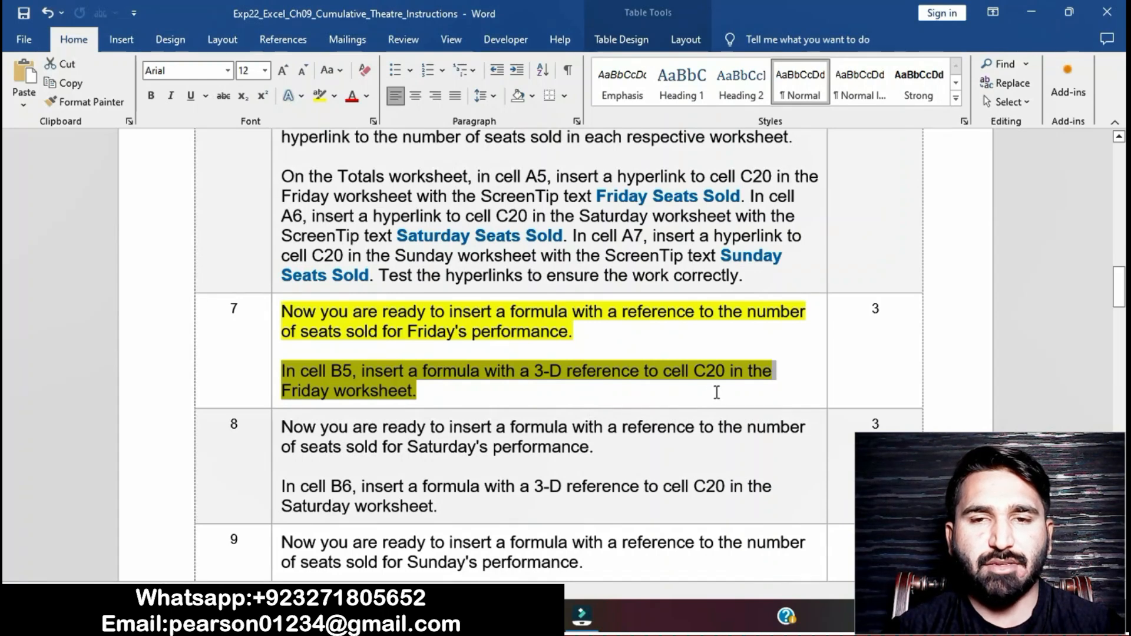
Step: In cell B5 of Totals, enter a 3-D reference formula to cell C20 on the Friday worksheet
{"action": "key", "text": "alt+Tab"}
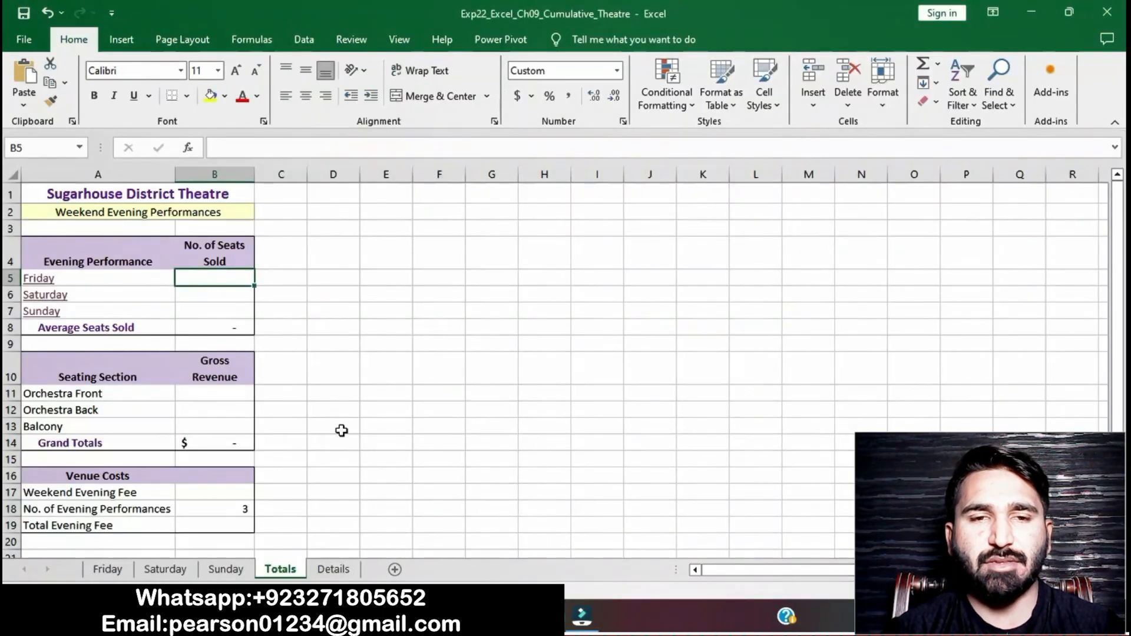
{"action": "type", "text": "="}
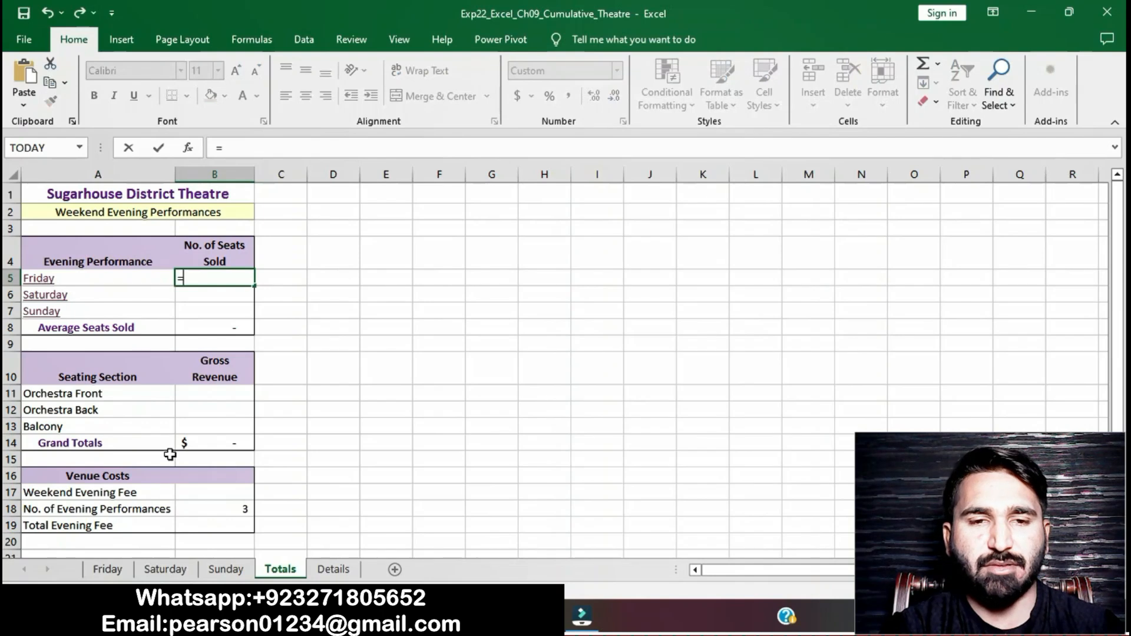
{"action": "left_click", "coordinate": [125, 572]}
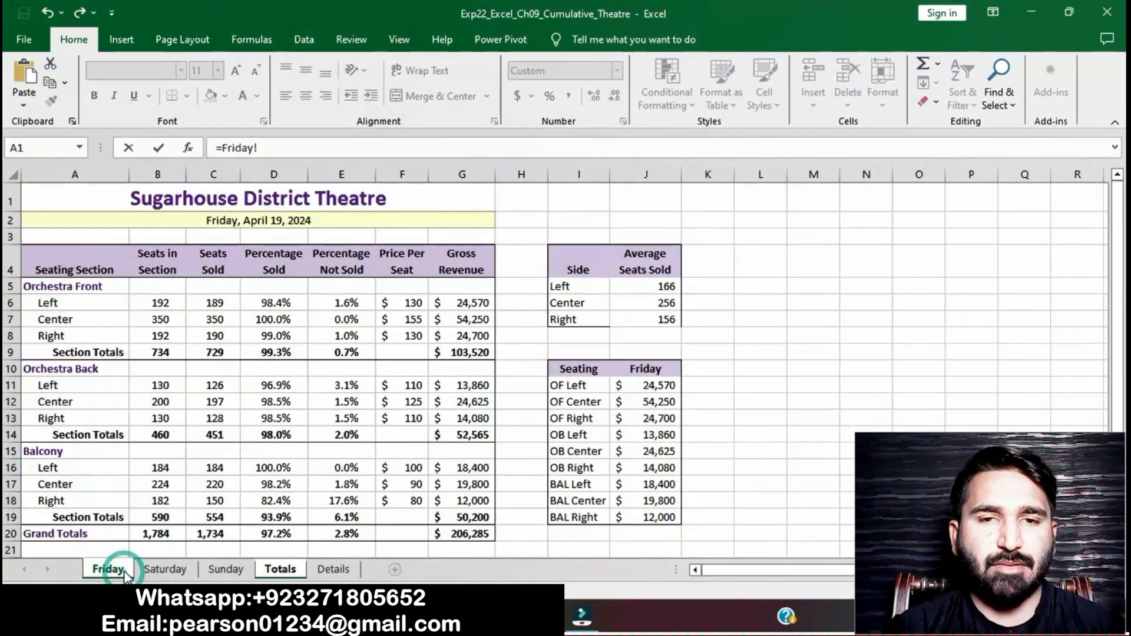
{"action": "left_click", "coordinate": [221, 534]}
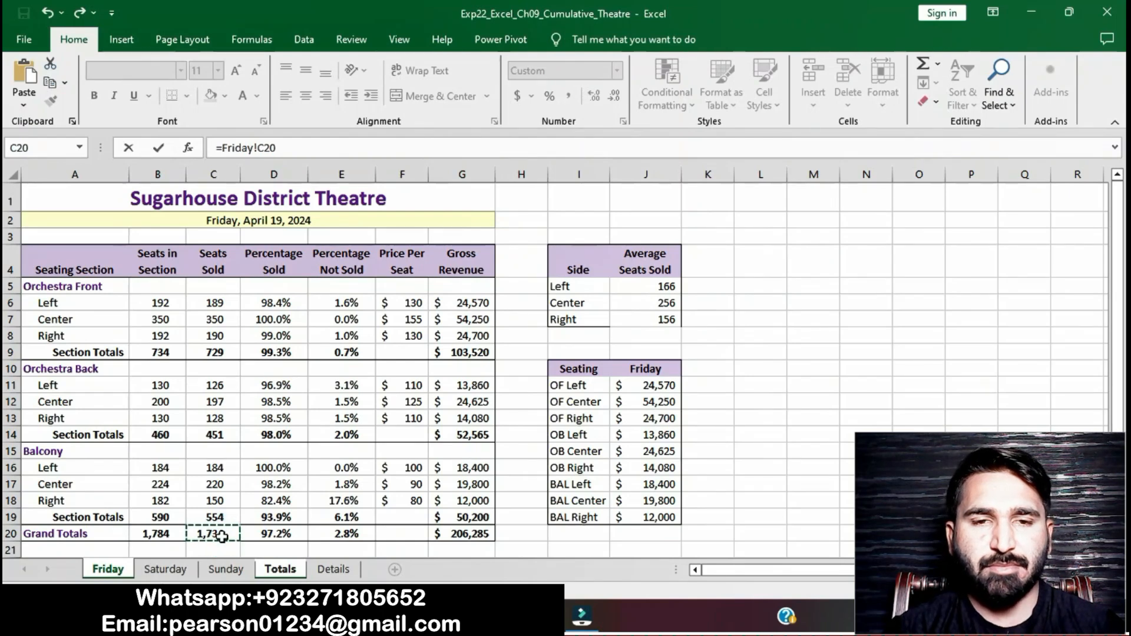
{"action": "key", "text": "Return"}
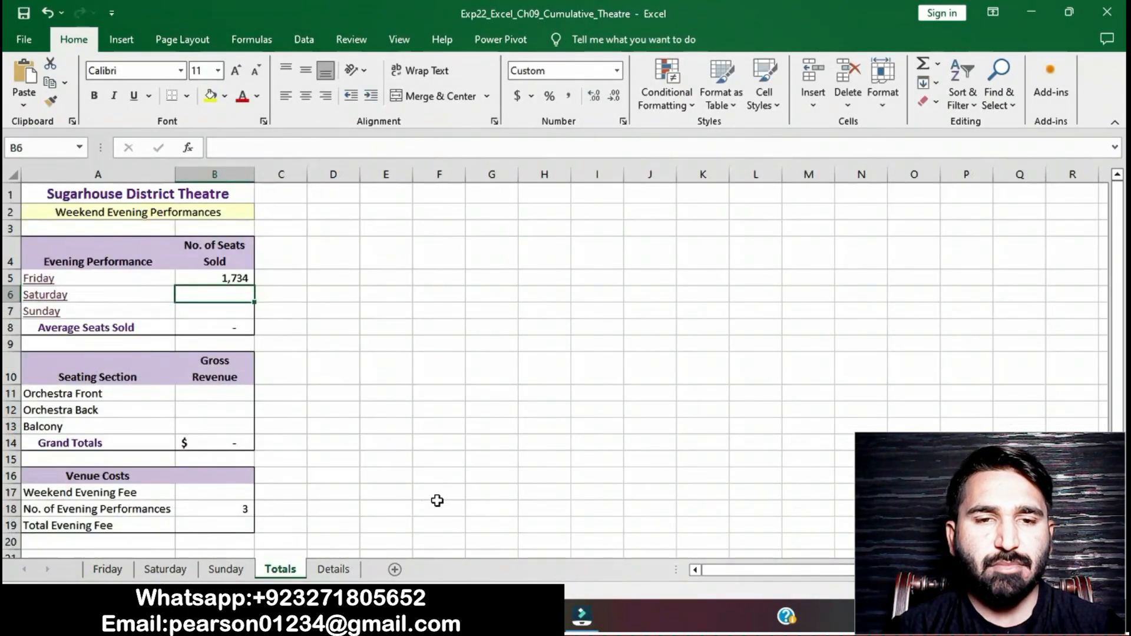
{"action": "left_click", "coordinate": [510, 616]}
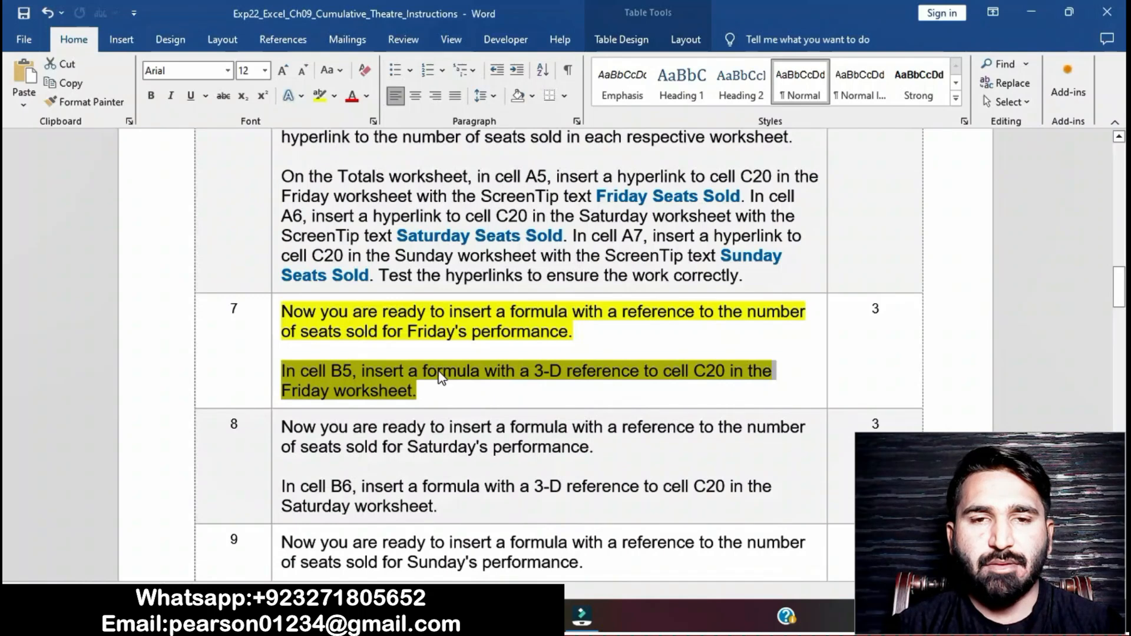
{"action": "left_click", "coordinate": [480, 389]}
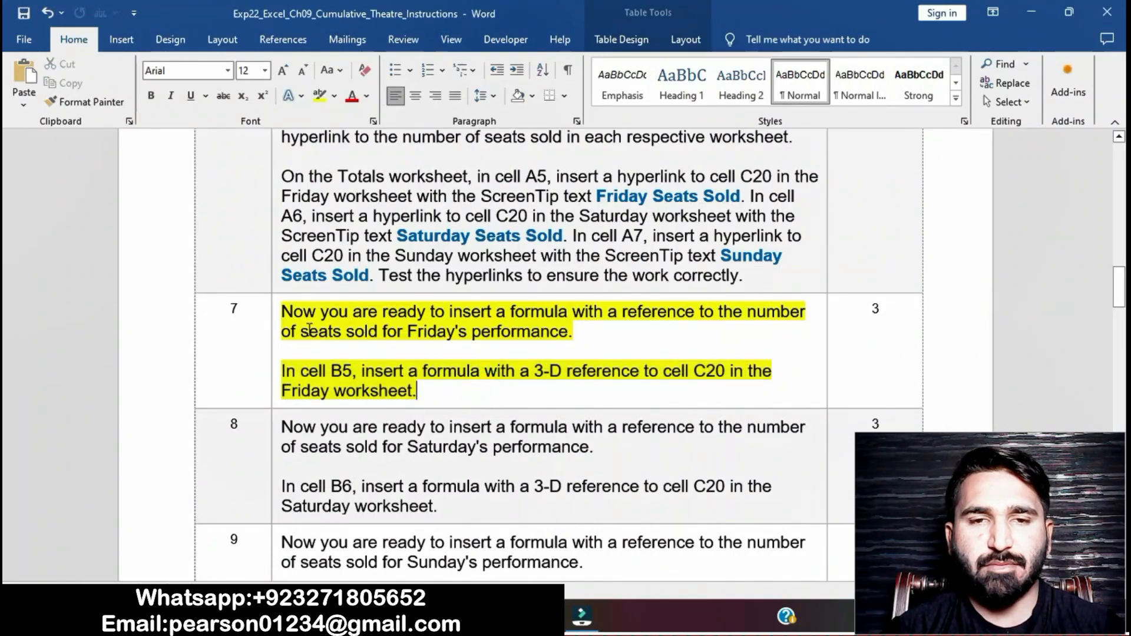
Step: In the instructions document, remove the highlight from the step 7 instructions
{"action": "left_click", "coordinate": [278, 317]}
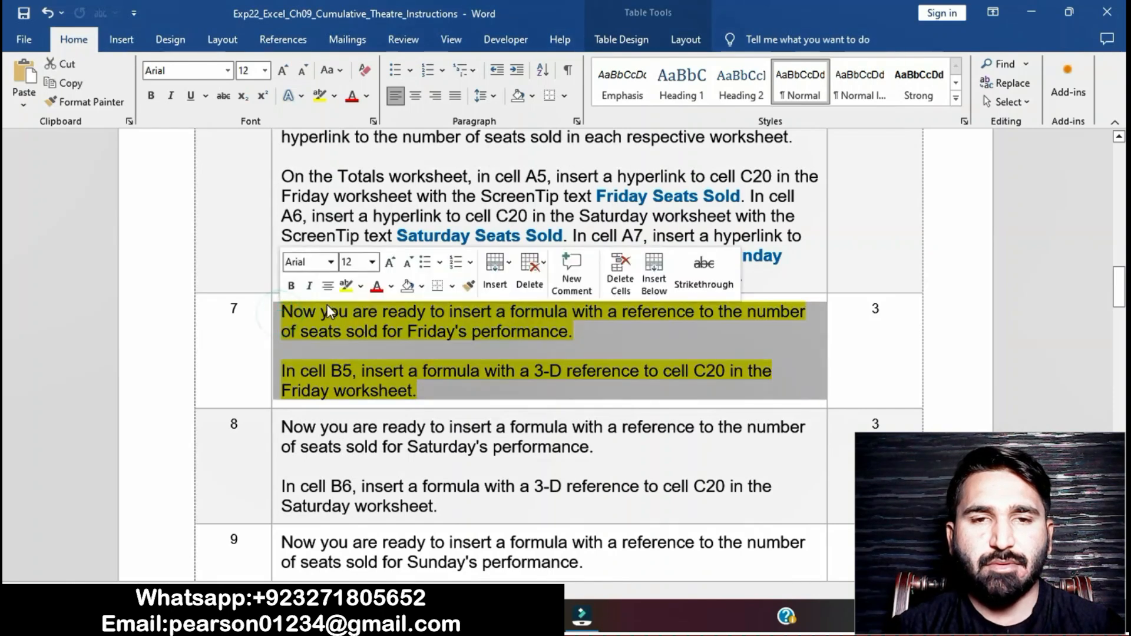
{"action": "left_click", "coordinate": [346, 295]}
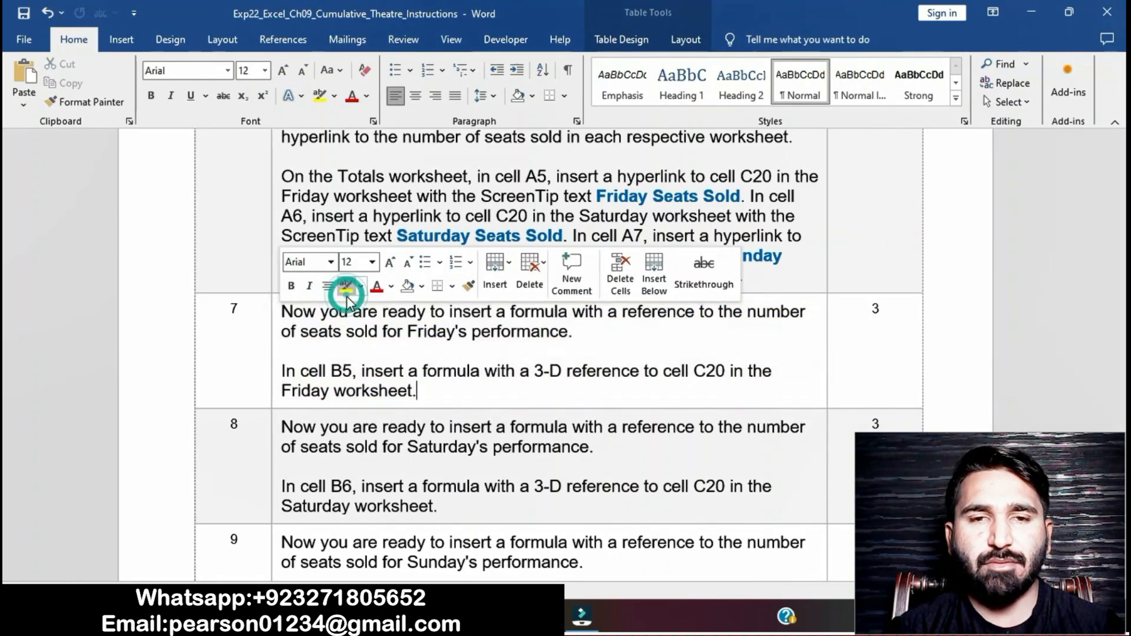
{"action": "left_click", "coordinate": [463, 452]}
{"action": "scroll", "coordinate": [463, 455], "scroll_direction": "down", "scroll_amount": 2}
{"action": "scroll", "coordinate": [463, 455], "scroll_direction": "down", "scroll_amount": 1}
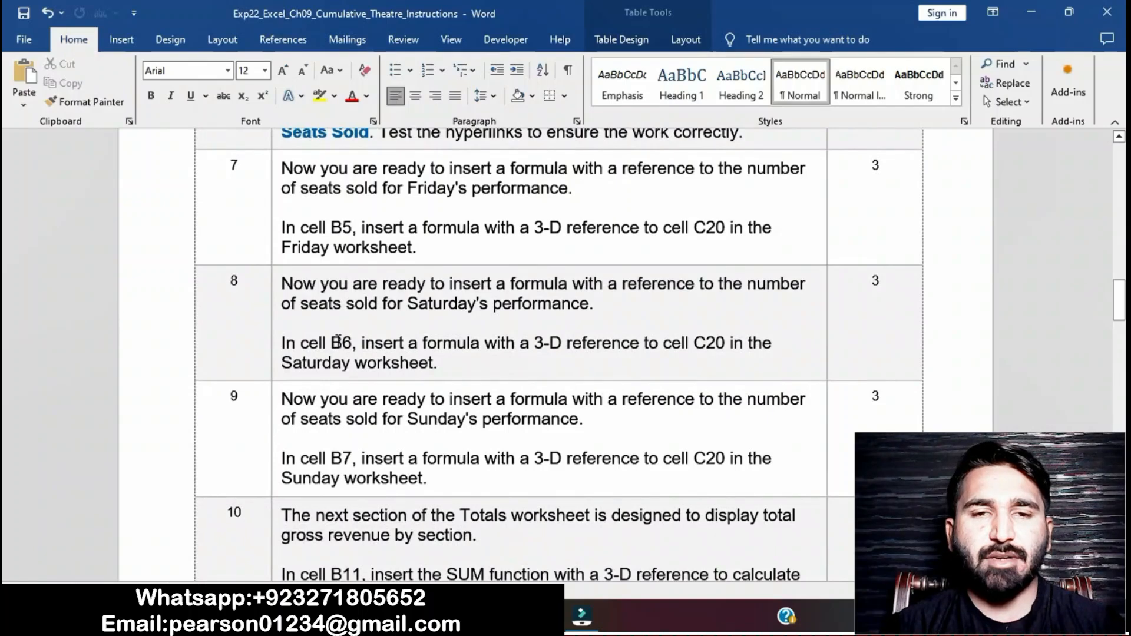
Step: Highlight the step 8 instructions in the instructions document
{"action": "left_click", "coordinate": [277, 287]}
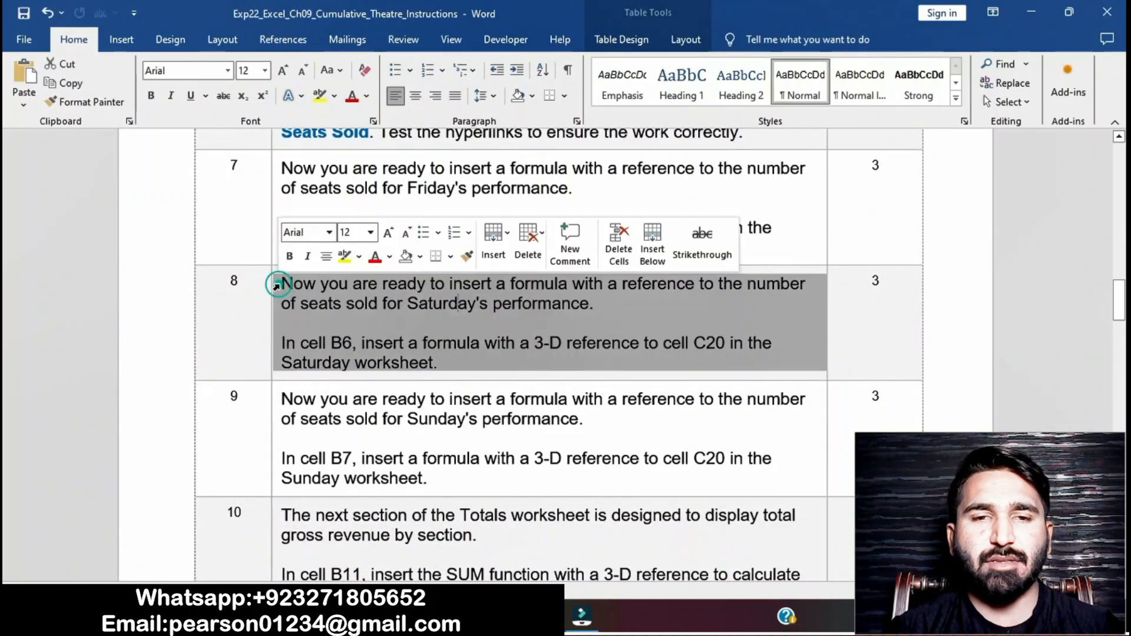
{"action": "left_click", "coordinate": [345, 257]}
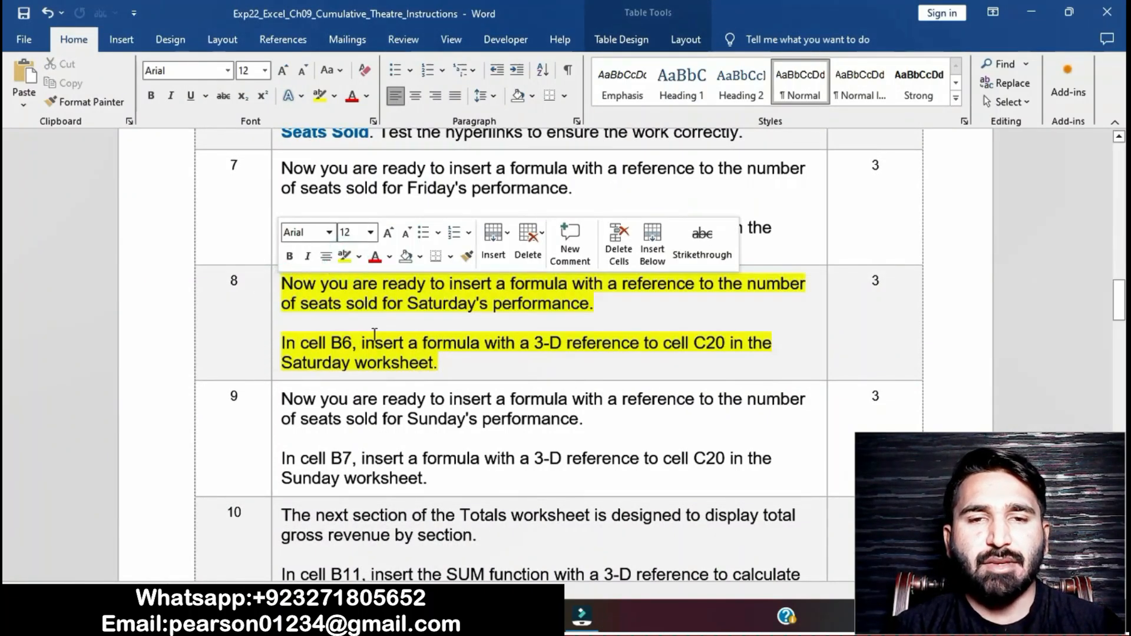
{"action": "scroll", "coordinate": [374, 334], "scroll_direction": "down", "scroll_amount": 1}
{"action": "left_click_drag", "start_coordinate": [282, 341], "coordinate": [450, 348]}
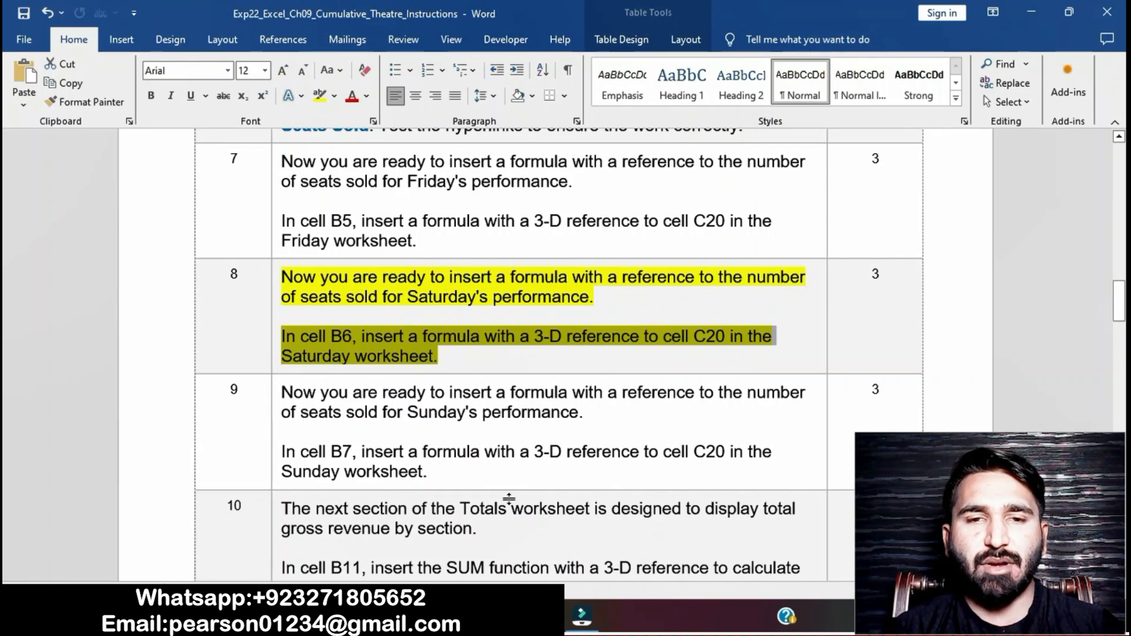
Step: In cell B6 of Totals, enter a 3-D reference formula to cell C20 on the Saturday worksheet
{"action": "mouse_move", "coordinate": [536, 623]}
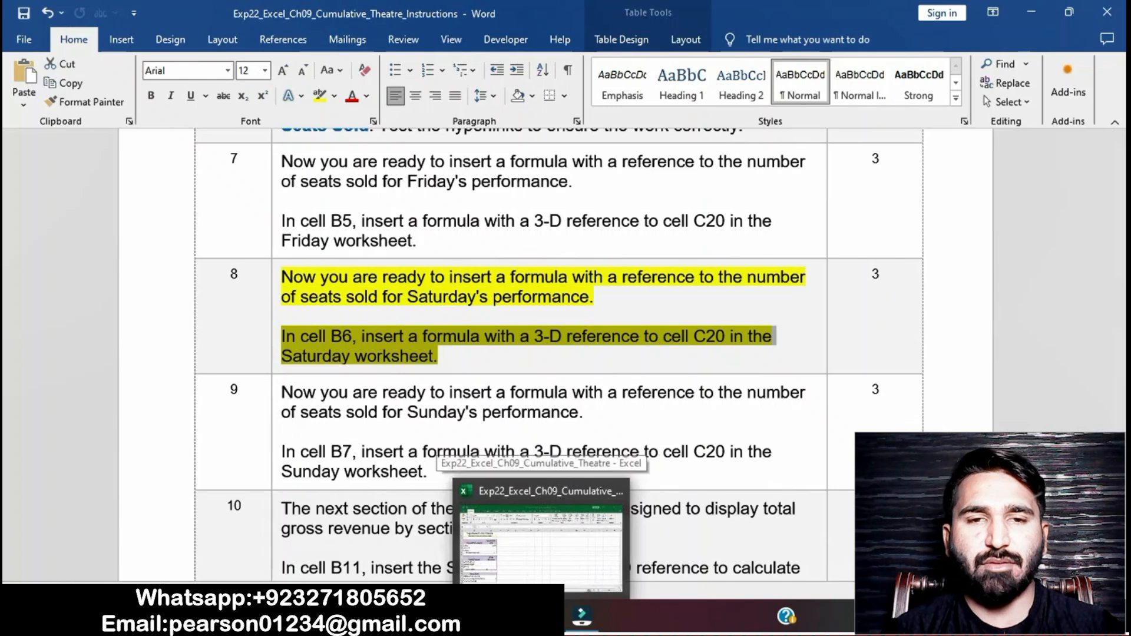
{"action": "left_click", "coordinate": [486, 553]}
{"action": "type", "text": "="}
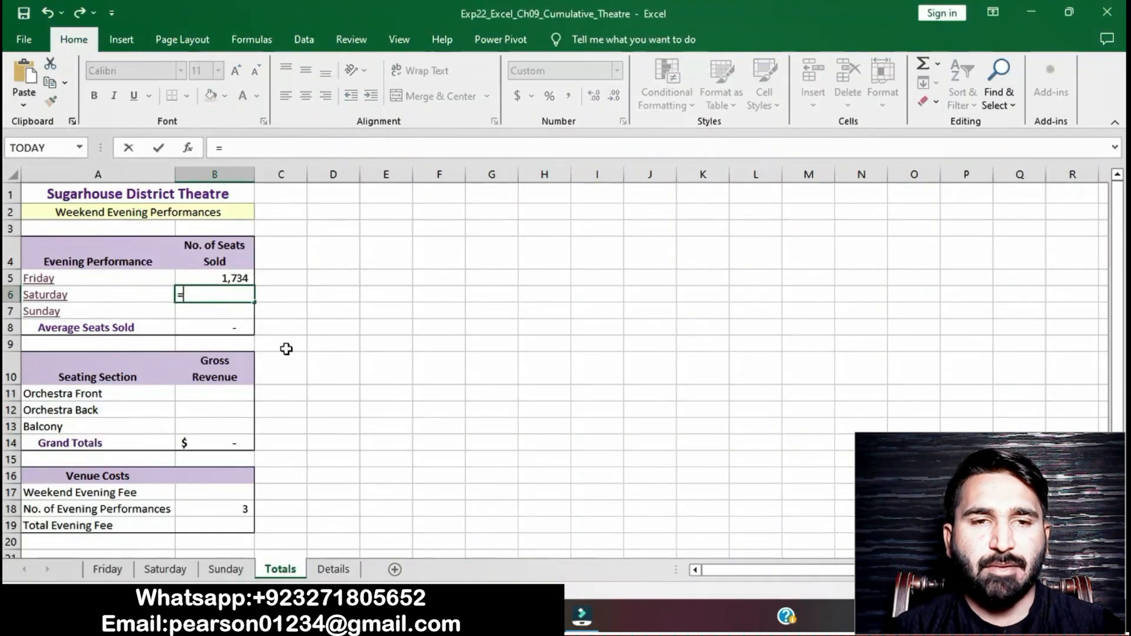
{"action": "left_click", "coordinate": [165, 569]}
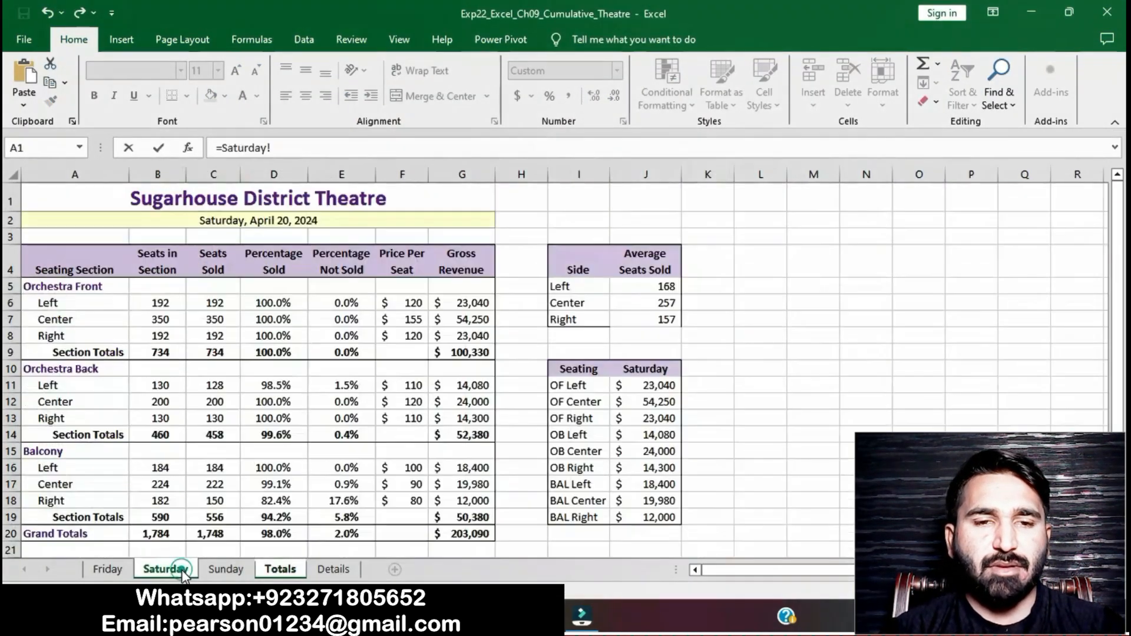
{"action": "left_click", "coordinate": [197, 532]}
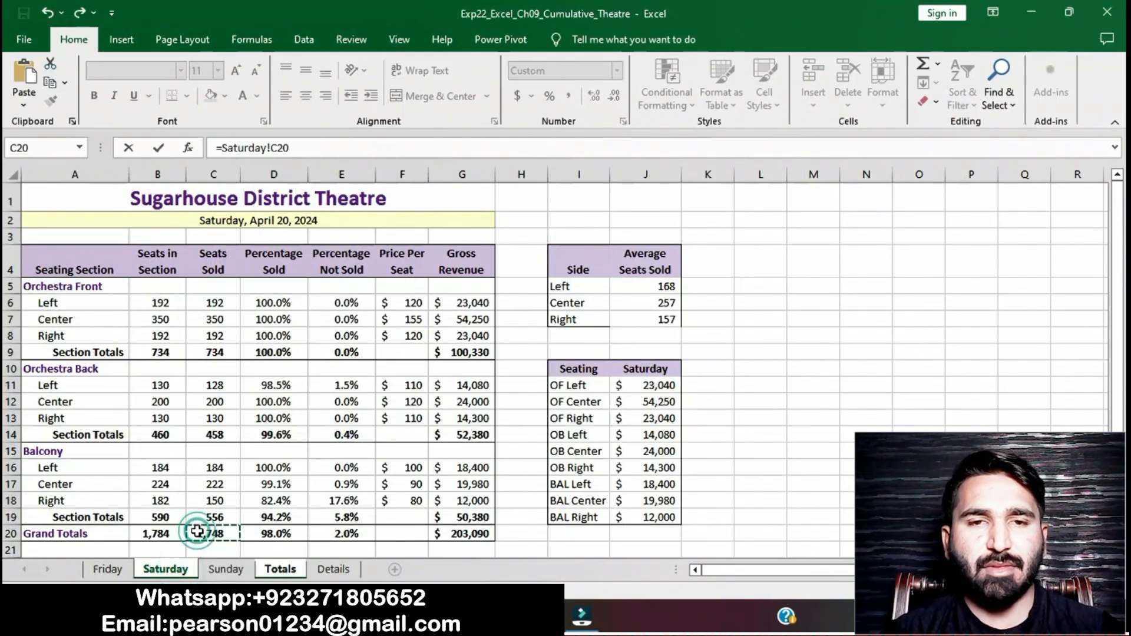
{"action": "key", "text": "Return"}
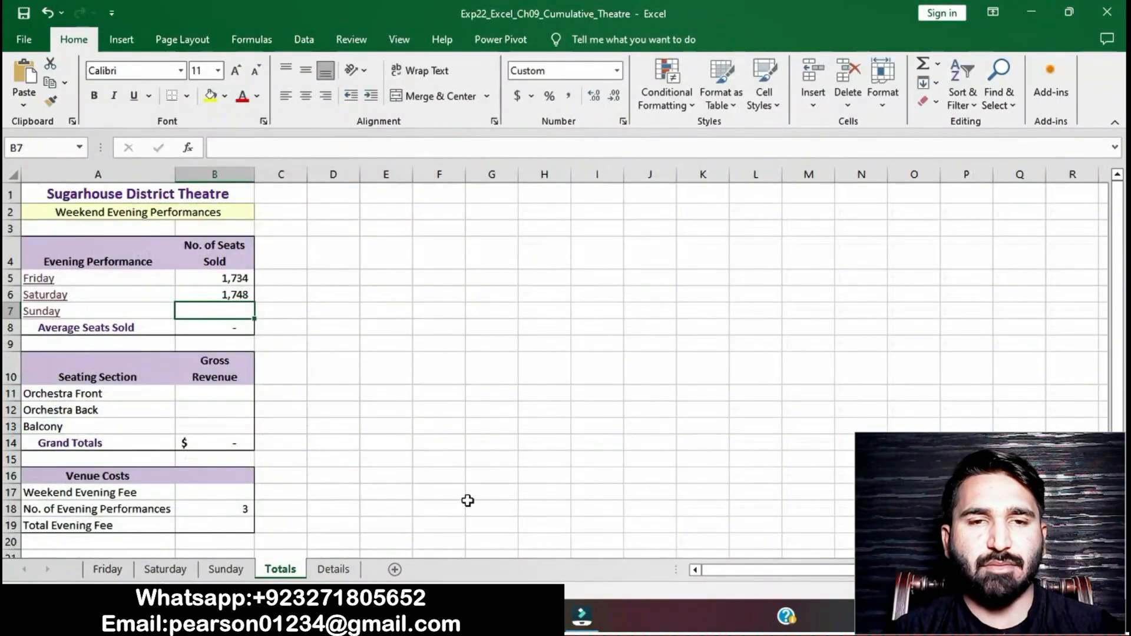
Step: In the instructions document, remove the highlight from the step 8 instructions
{"action": "left_click", "coordinate": [537, 616]}
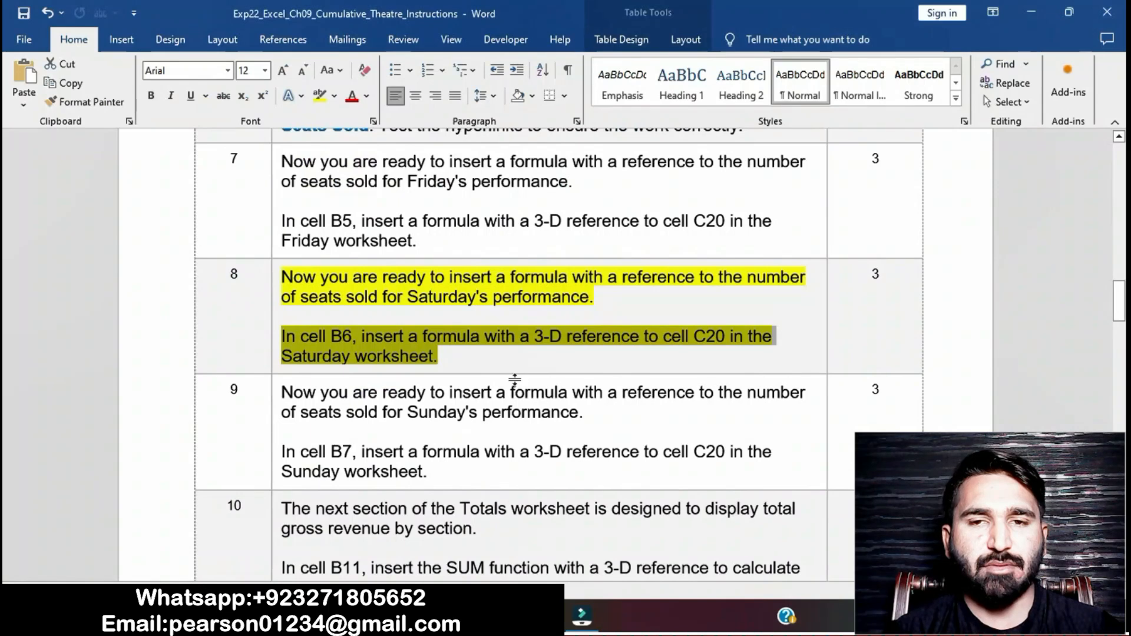
{"action": "left_click", "coordinate": [492, 363]}
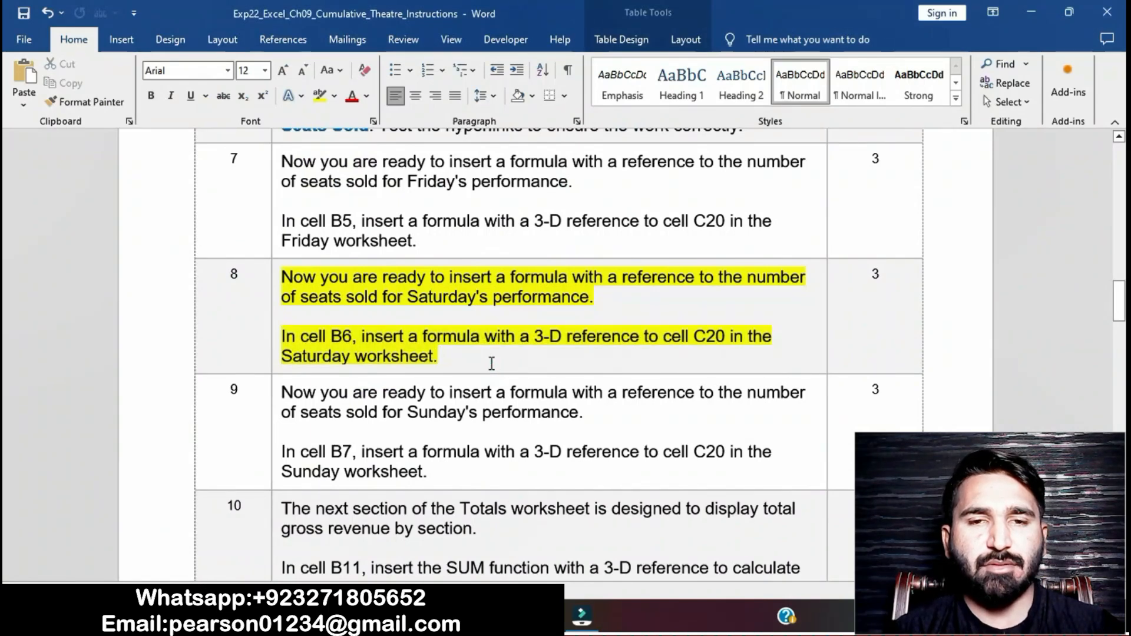
{"action": "scroll", "coordinate": [492, 363], "scroll_direction": "down", "scroll_amount": 2}
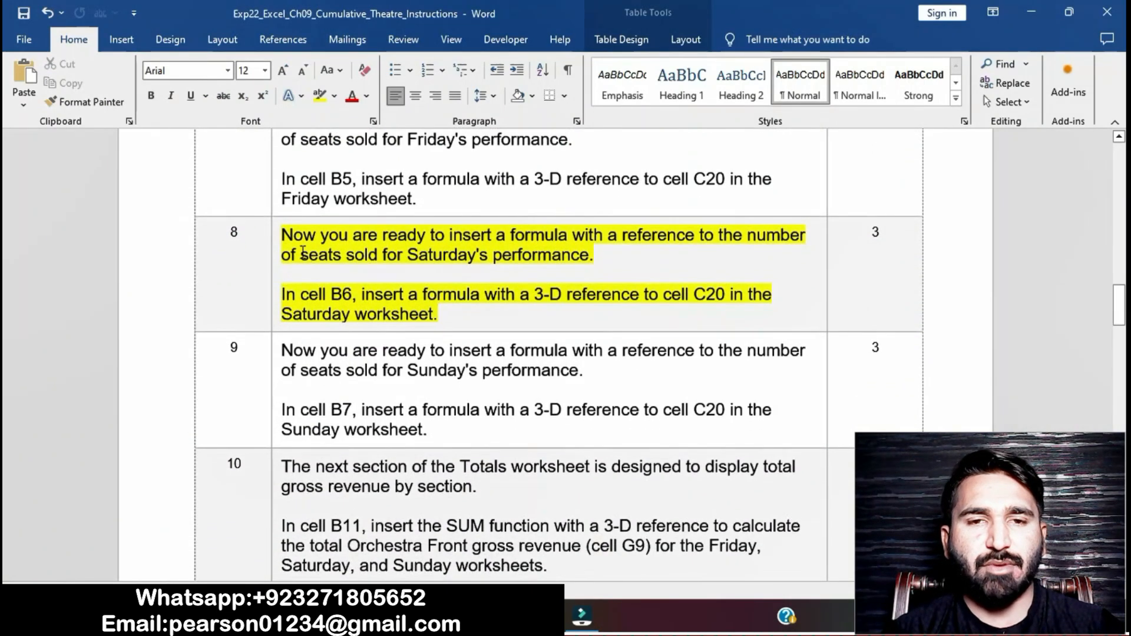
{"action": "left_click", "coordinate": [275, 239]}
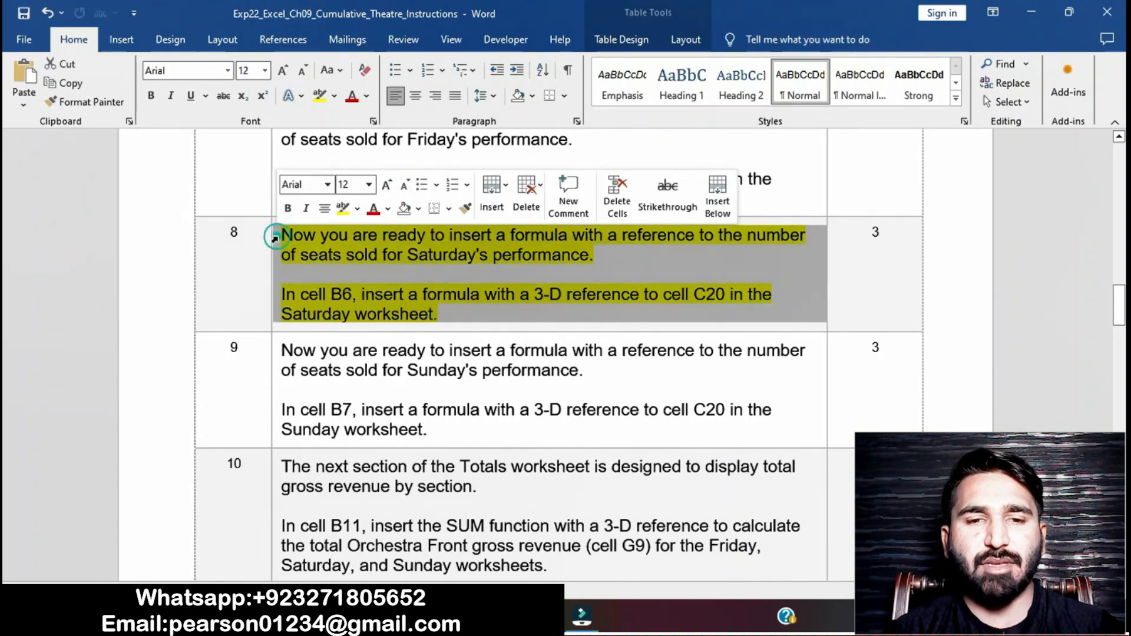
{"action": "left_click", "coordinate": [345, 216]}
Step: Highlight the step 9 instructions in the instructions document
{"action": "scroll", "coordinate": [424, 373], "scroll_direction": "down", "scroll_amount": 3}
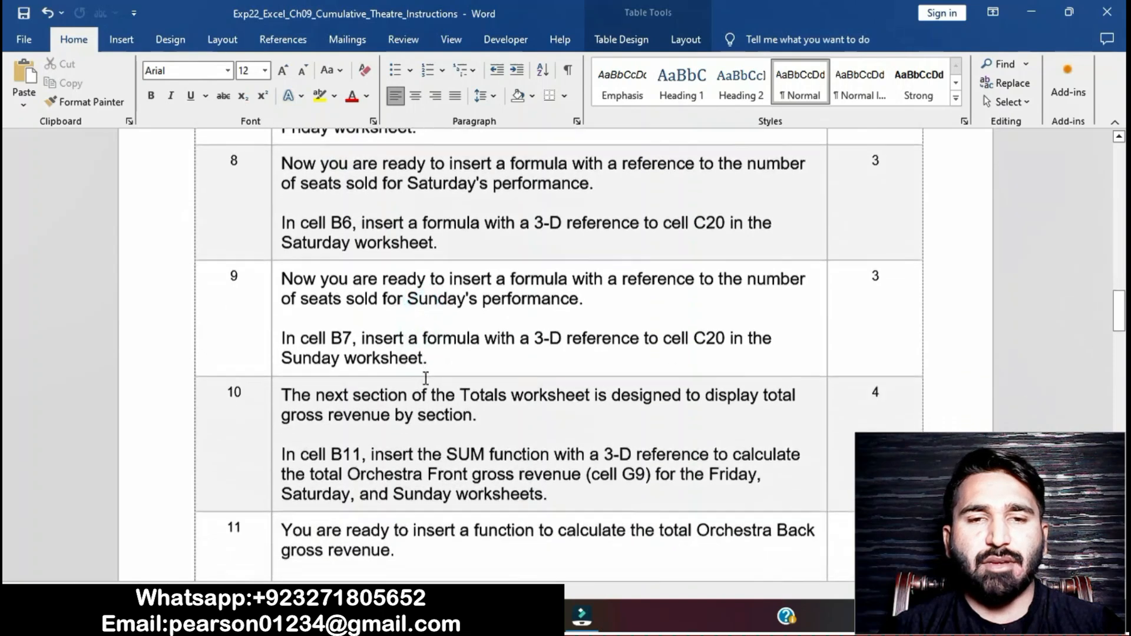
{"action": "scroll", "coordinate": [426, 377], "scroll_direction": "down", "scroll_amount": 1}
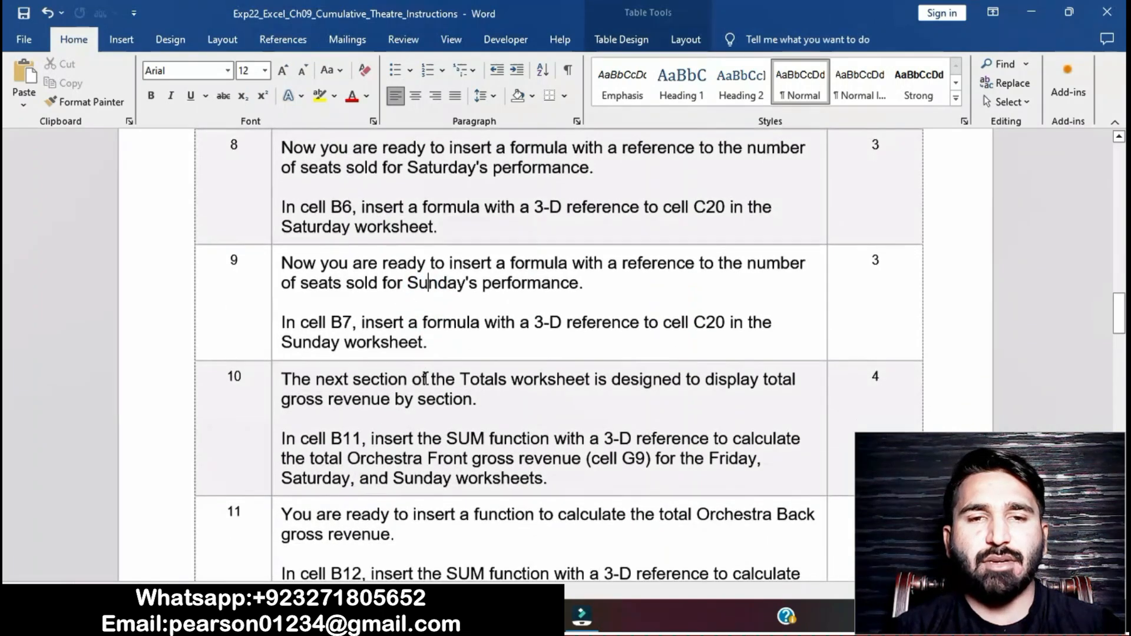
{"action": "left_click", "coordinate": [271, 266]}
{"action": "left_click", "coordinate": [341, 242]}
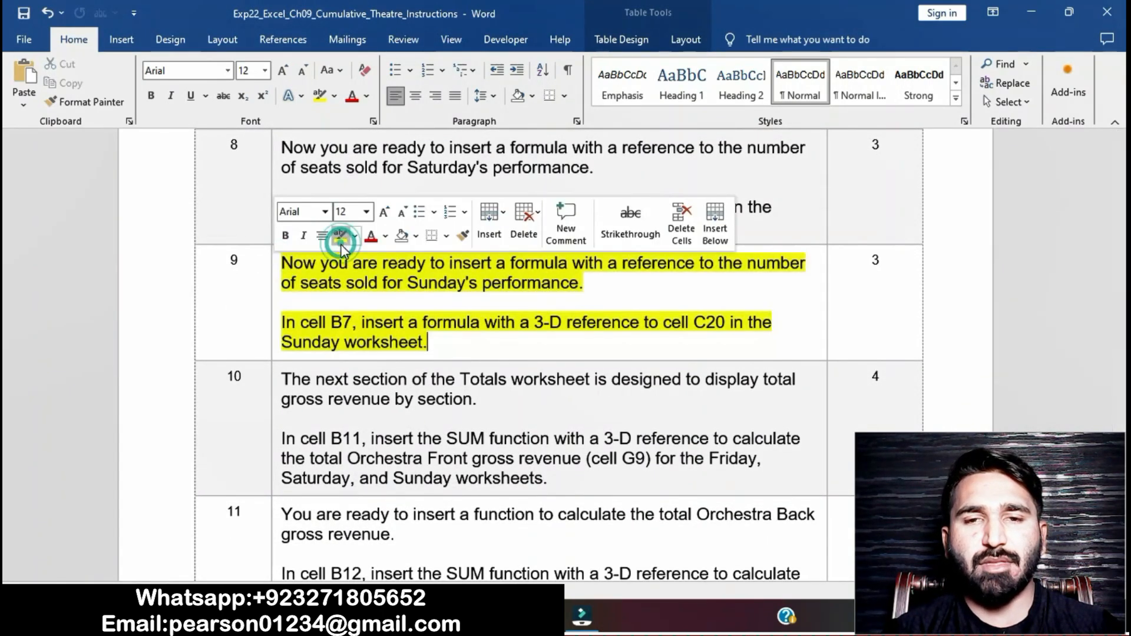
{"action": "left_click", "coordinate": [371, 310]}
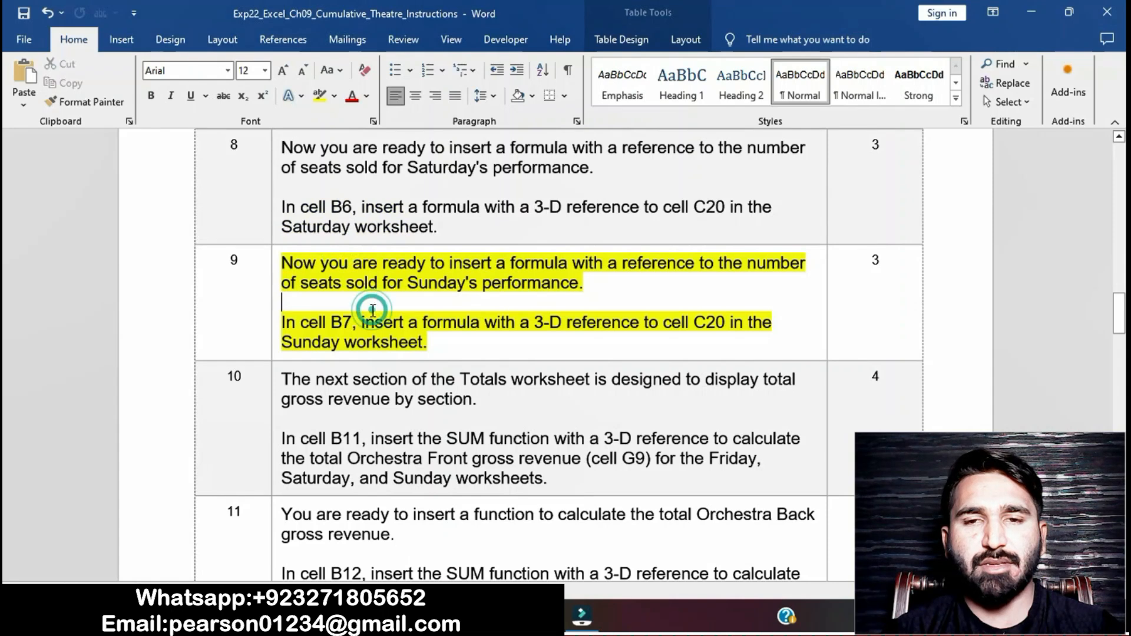
{"action": "triple_click", "coordinate": [283, 323]}
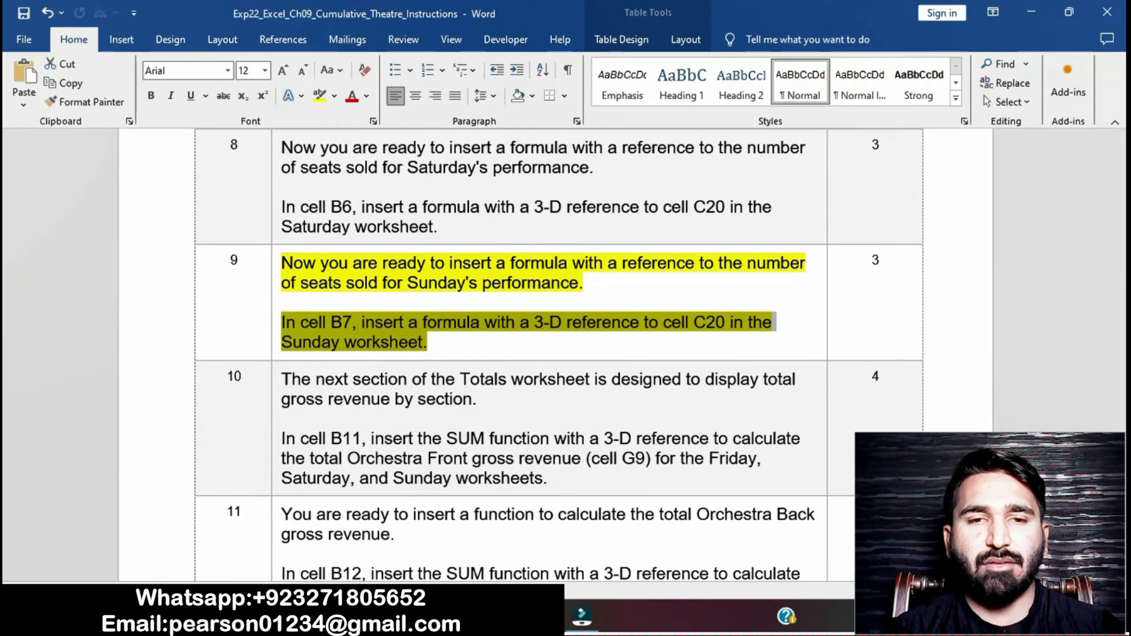
Step: In cell B7 of Totals, enter a 3-D reference formula to cell C20 on the Sunday worksheet
{"action": "key", "text": "alt+Tab"}
{"action": "type", "text": "="}
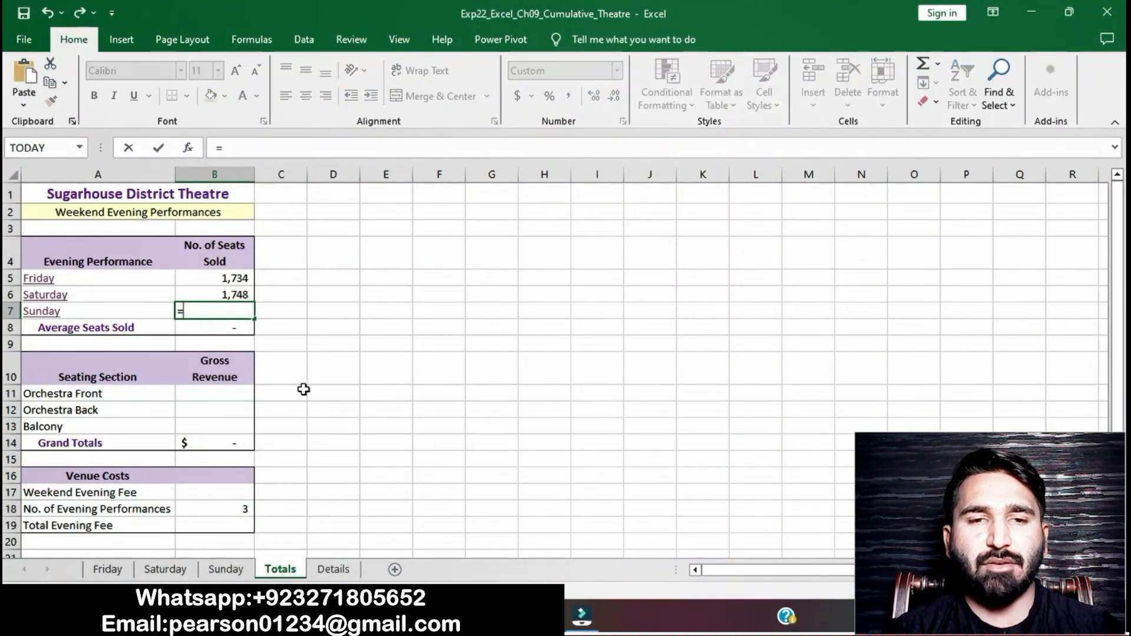
{"action": "left_click", "coordinate": [228, 569]}
{"action": "left_click", "coordinate": [214, 530]}
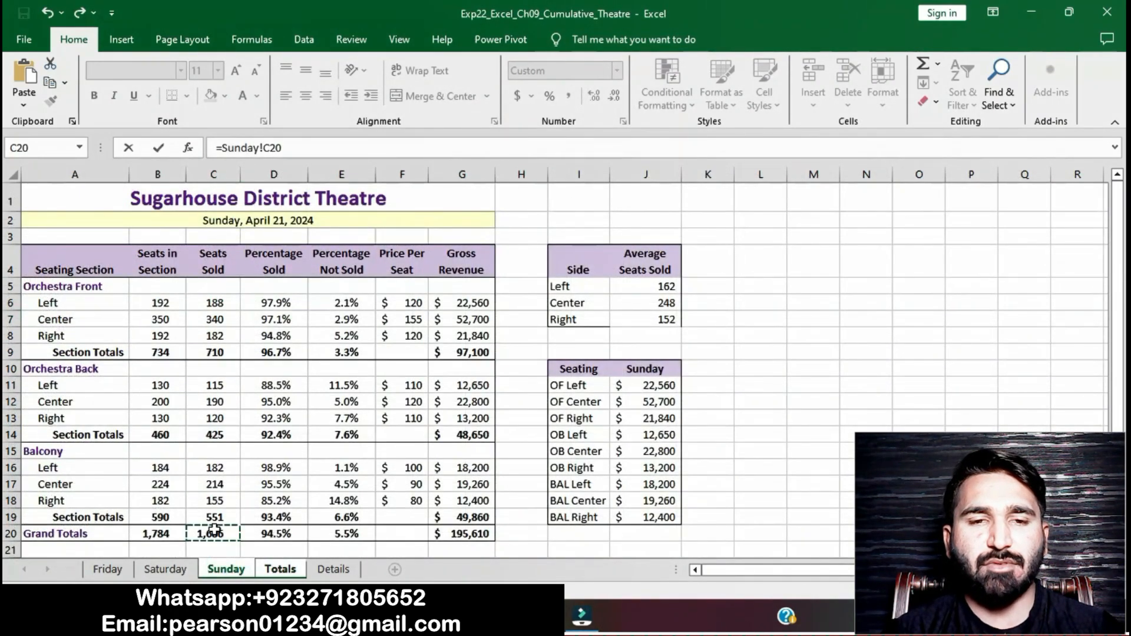
{"action": "key", "text": "Return"}
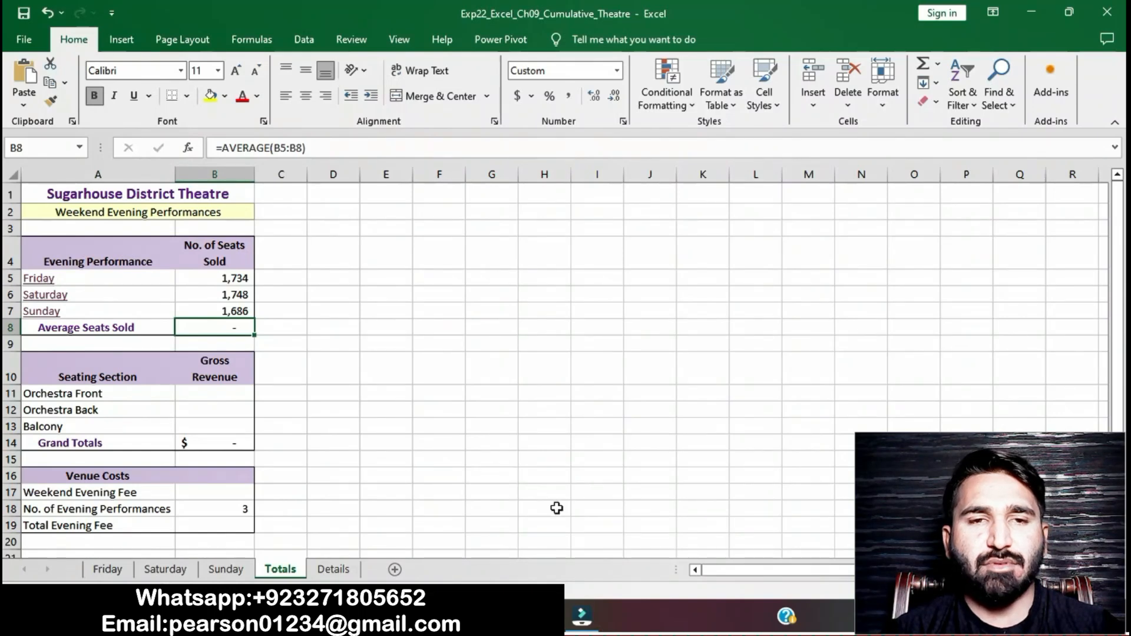
Step: In the instructions document, remove the highlight from the step 9 instructions
{"action": "left_click", "coordinate": [533, 617]}
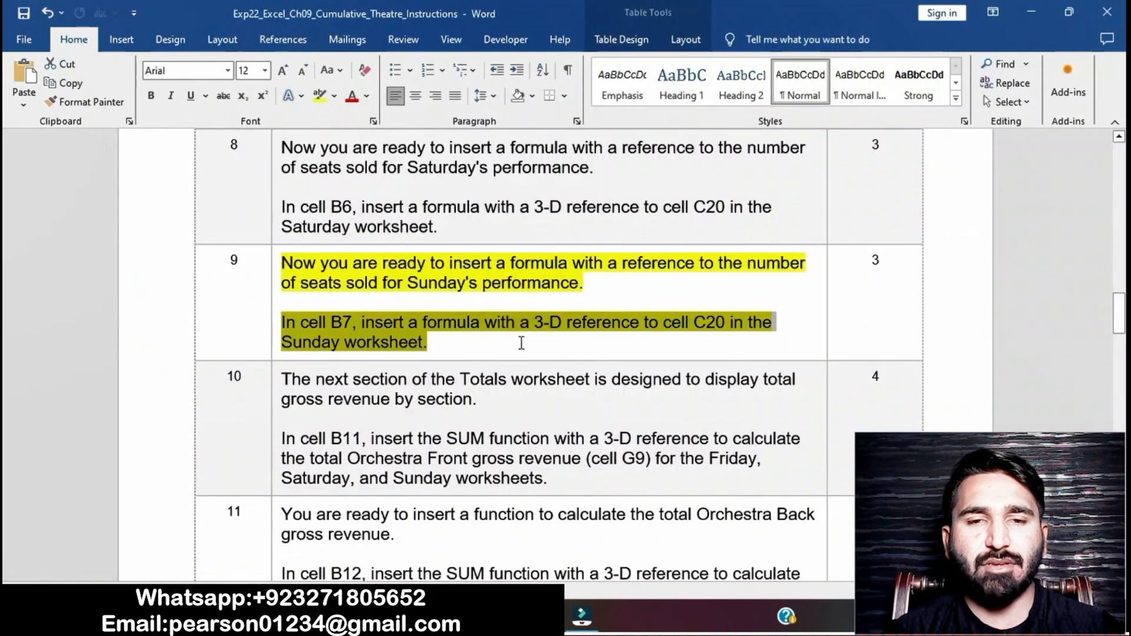
{"action": "left_click", "coordinate": [498, 344]}
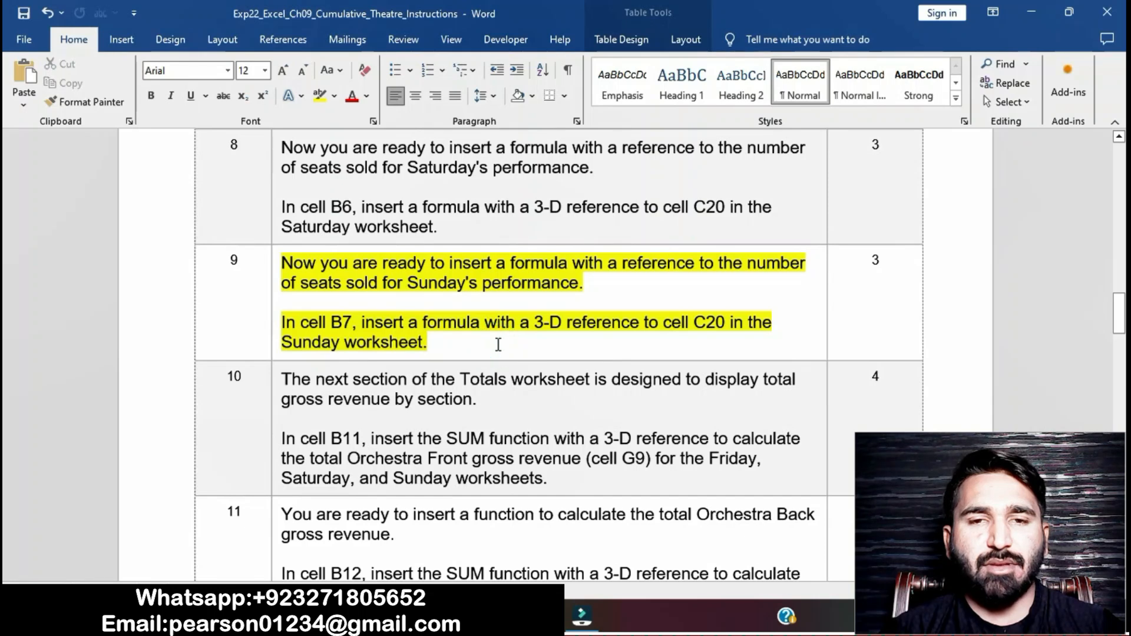
{"action": "left_click", "coordinate": [275, 263]}
{"action": "left_click", "coordinate": [346, 236]}
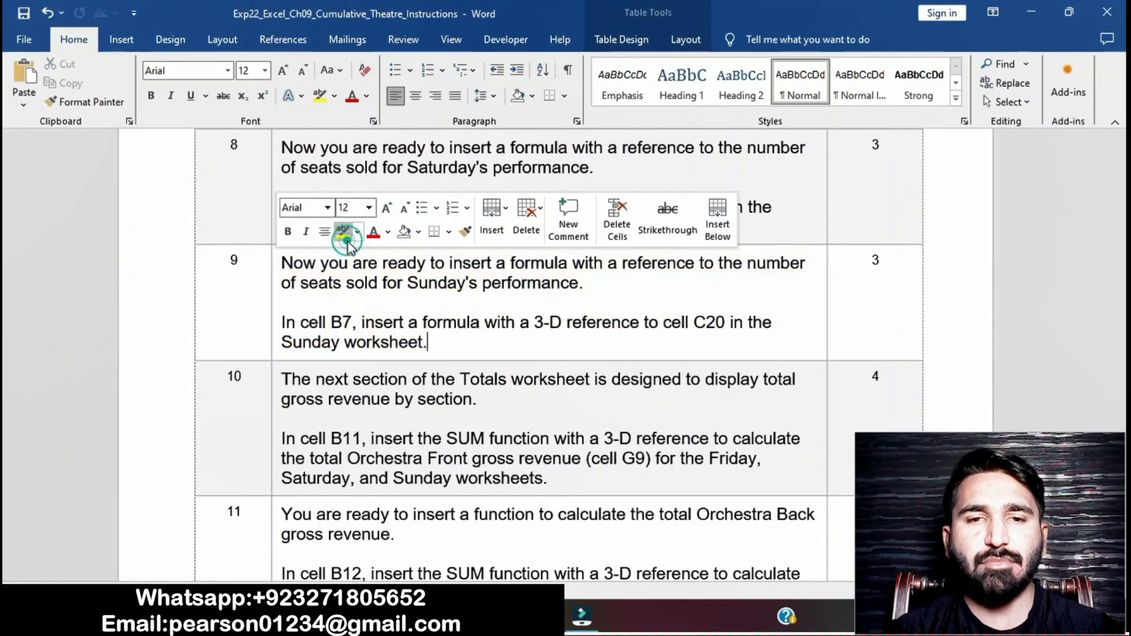
Step: Highlight the step 10 instructions in the instructions document
{"action": "scroll", "coordinate": [431, 381], "scroll_direction": "down", "scroll_amount": 1}
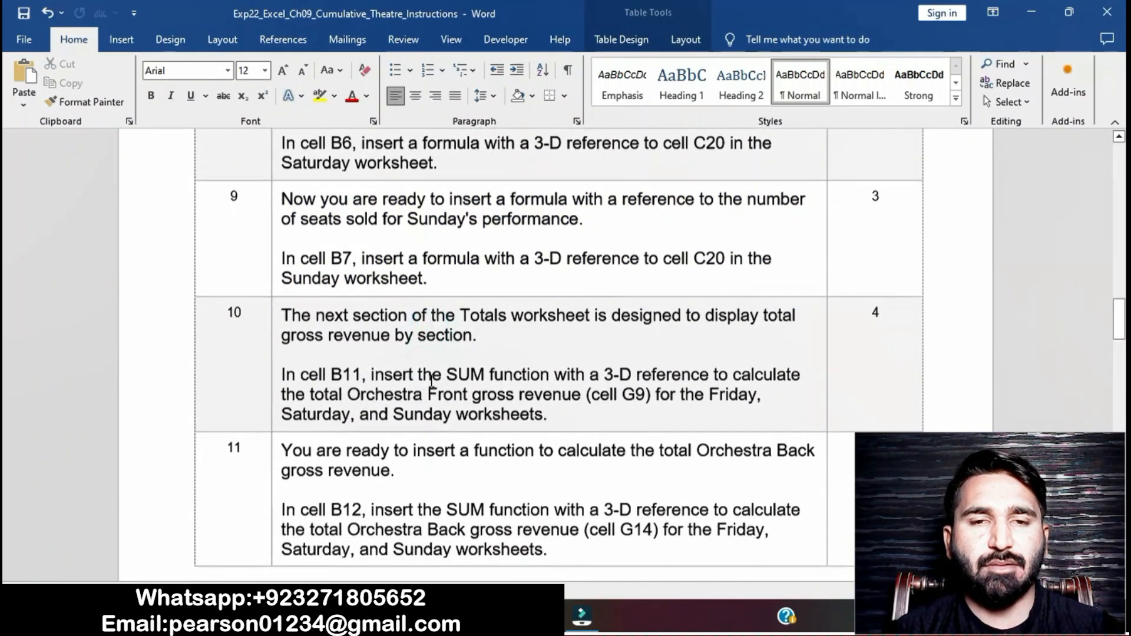
{"action": "scroll", "coordinate": [431, 381], "scroll_direction": "down", "scroll_amount": 1}
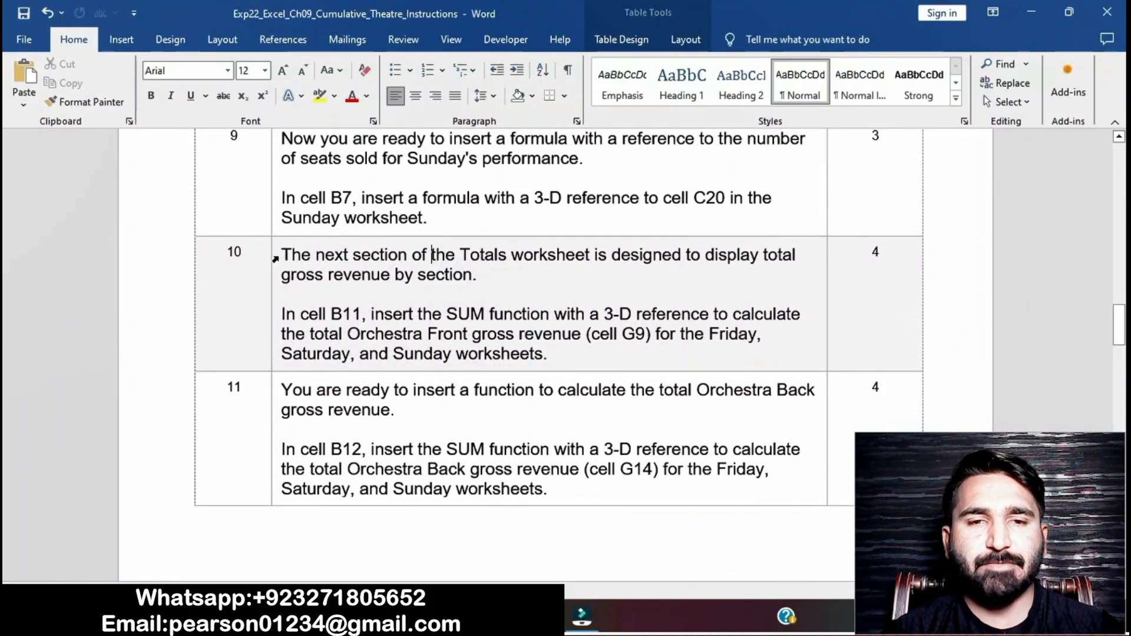
{"action": "left_click", "coordinate": [275, 259]}
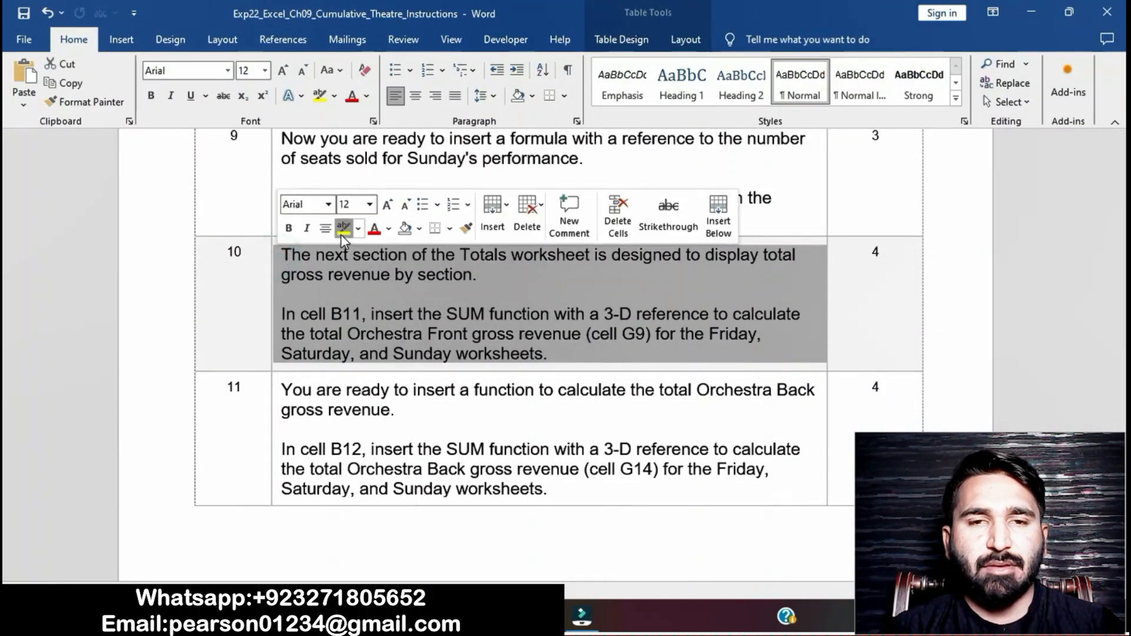
{"action": "left_click", "coordinate": [343, 229]}
{"action": "left_click", "coordinate": [416, 352]}
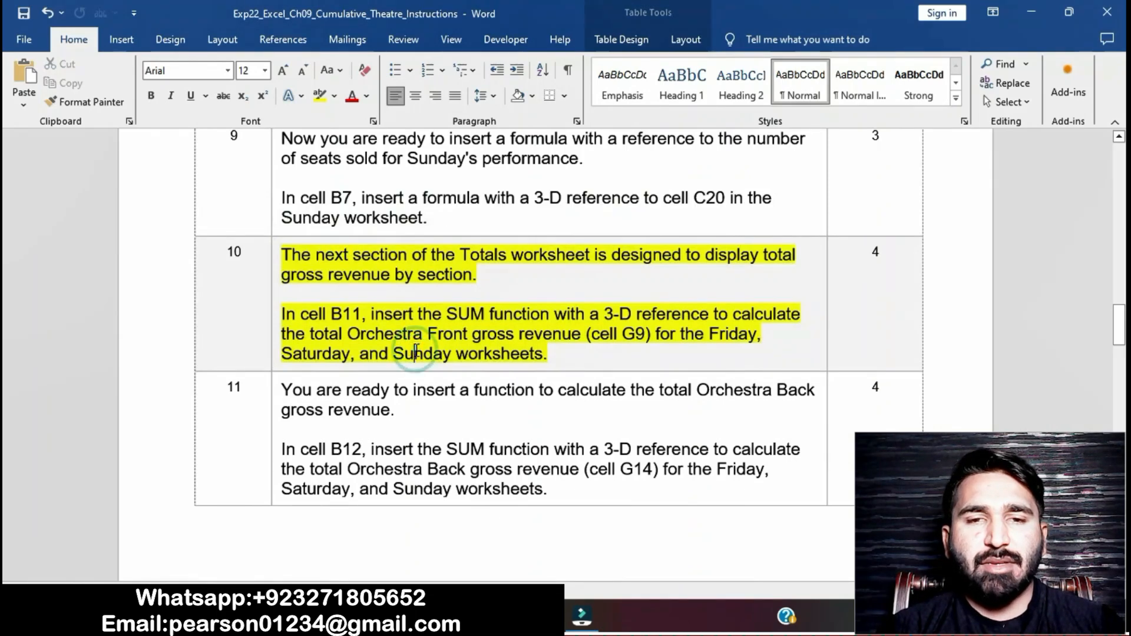
{"action": "left_click_drag", "start_coordinate": [284, 314], "coordinate": [435, 310]}
{"action": "left_click_drag", "start_coordinate": [530, 315], "coordinate": [677, 353]}
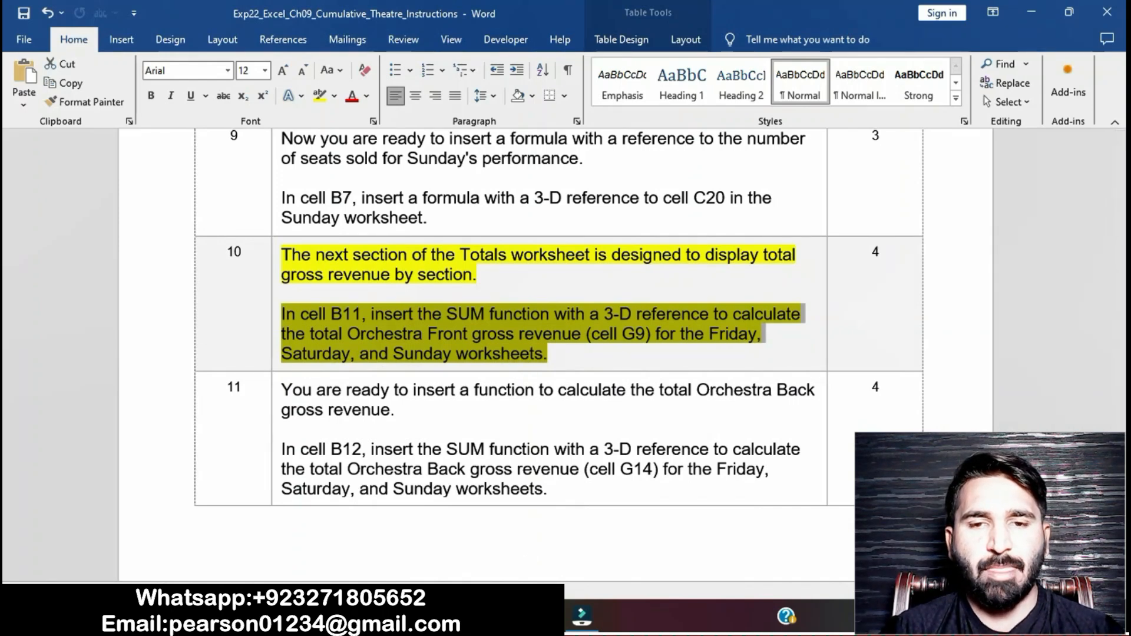
Step: In cell B11 of Totals, enter a formula adding cell G9 from the Friday, Saturday and Sunday worksheets
{"action": "key", "text": "alt+Tab"}
{"action": "left_click", "coordinate": [227, 409]}
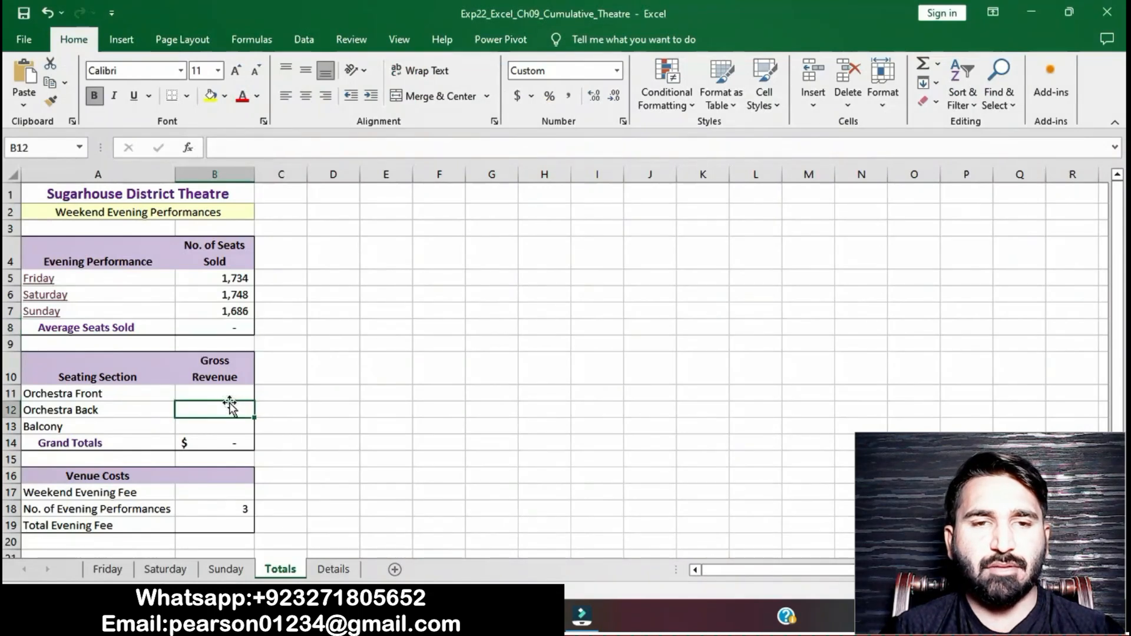
{"action": "left_click", "coordinate": [225, 398]}
{"action": "type", "text": "="}
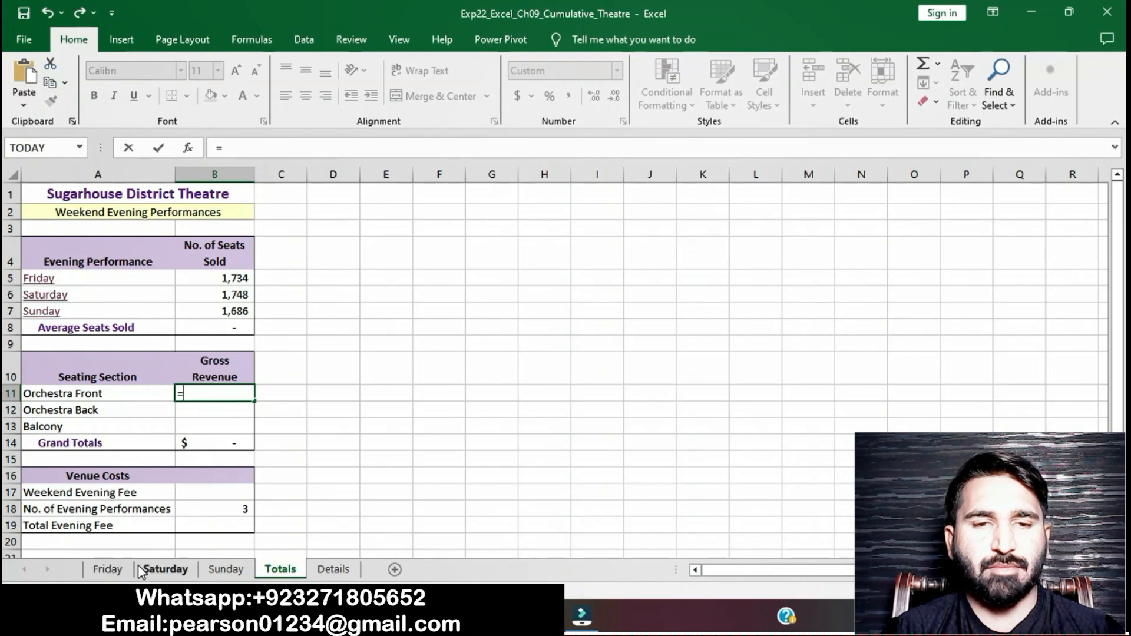
{"action": "left_click", "coordinate": [109, 568]}
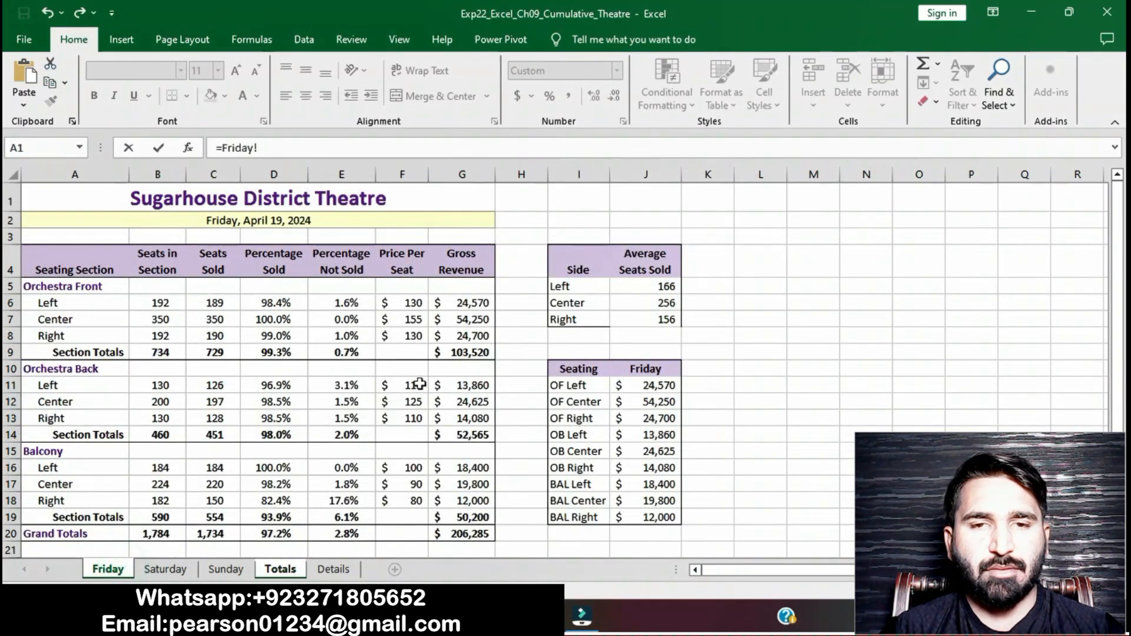
{"action": "left_click", "coordinate": [476, 352]}
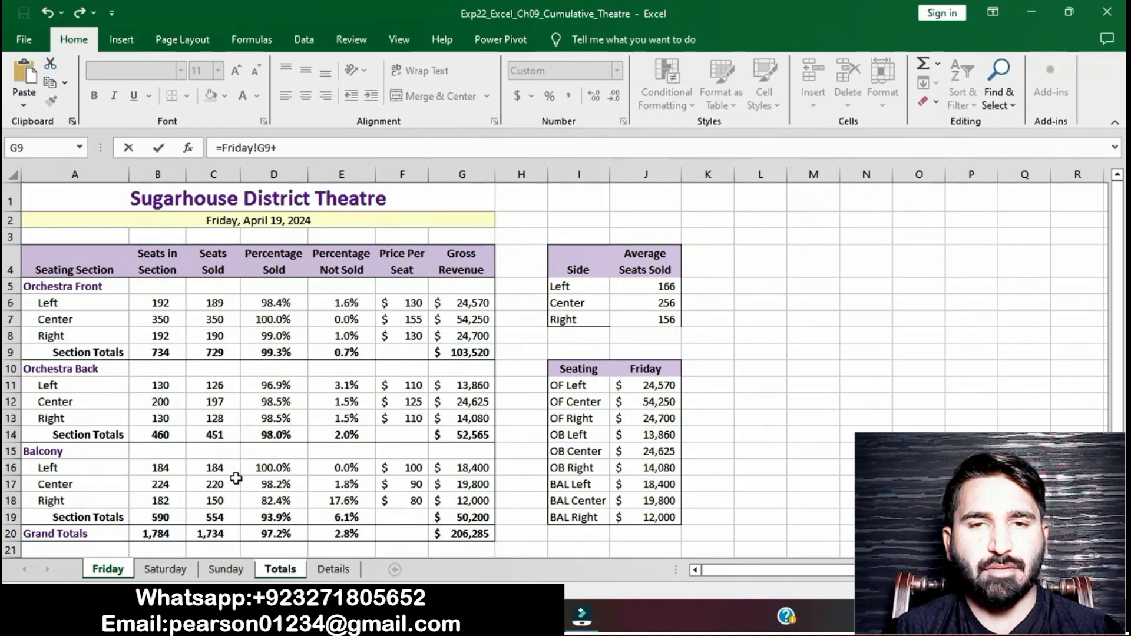
{"action": "left_click", "coordinate": [165, 569]}
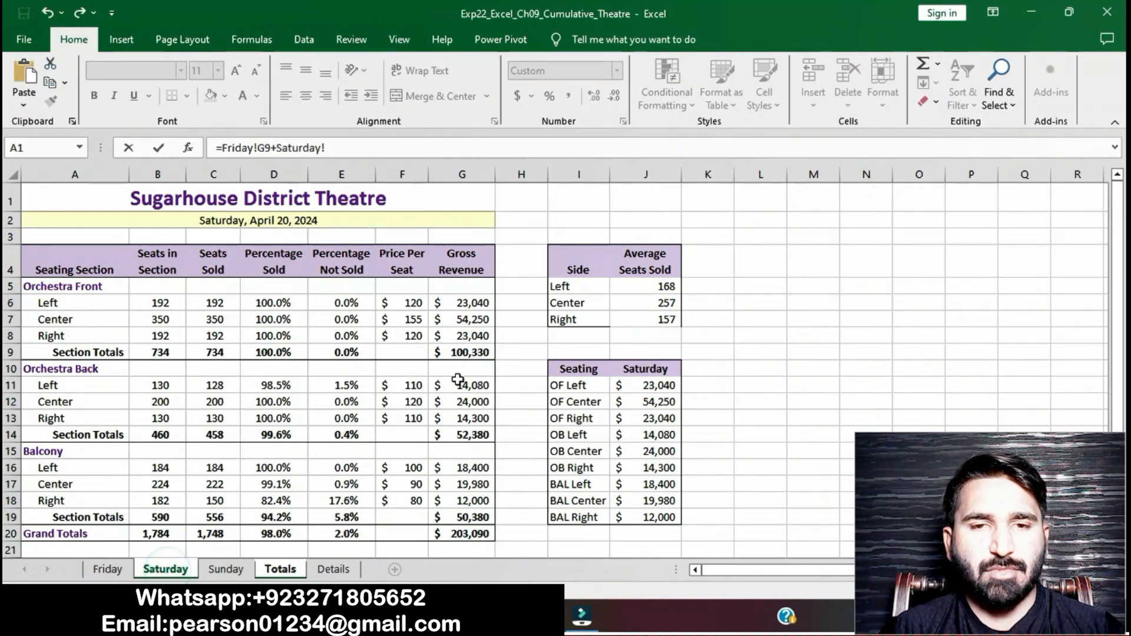
{"action": "left_click", "coordinate": [463, 352]}
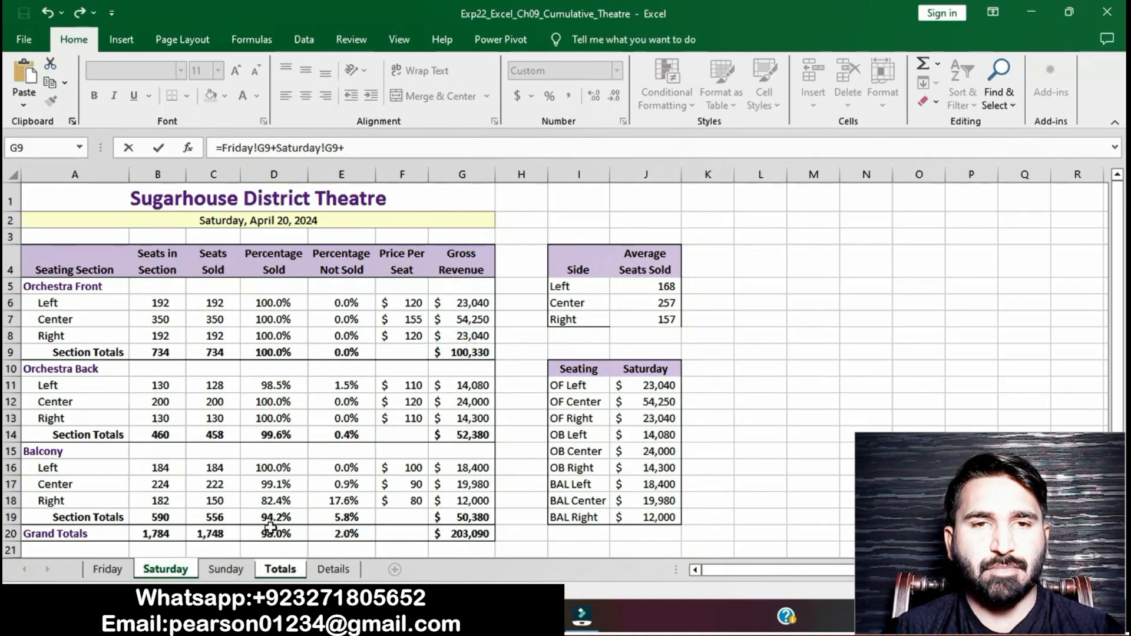
{"action": "left_click", "coordinate": [227, 569]}
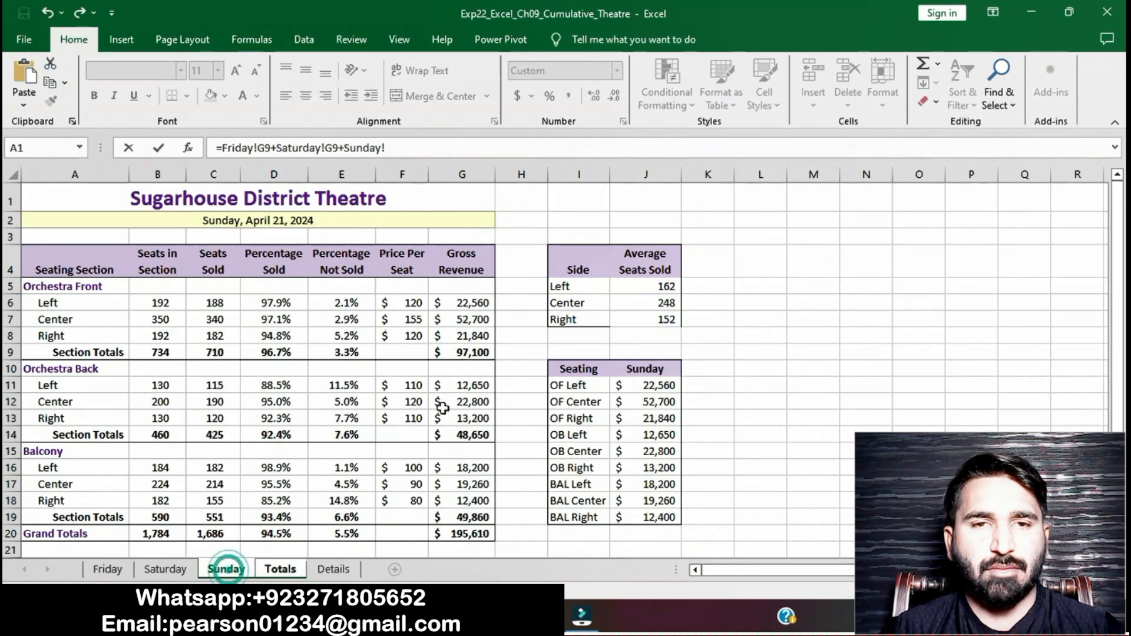
{"action": "left_click", "coordinate": [480, 349]}
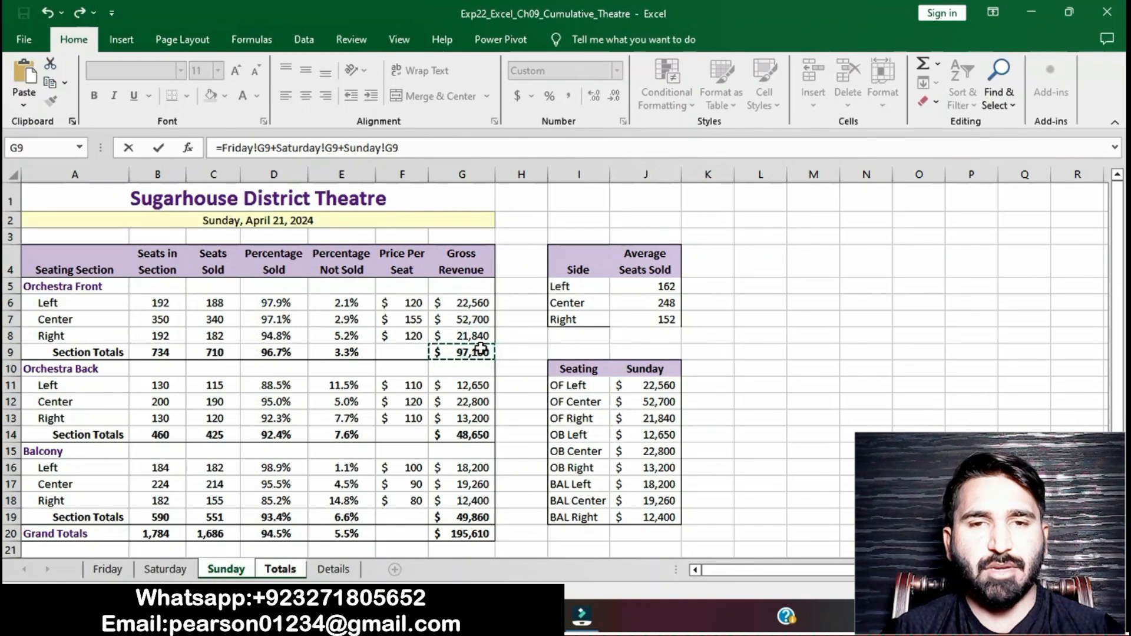
{"action": "key", "text": "Return"}
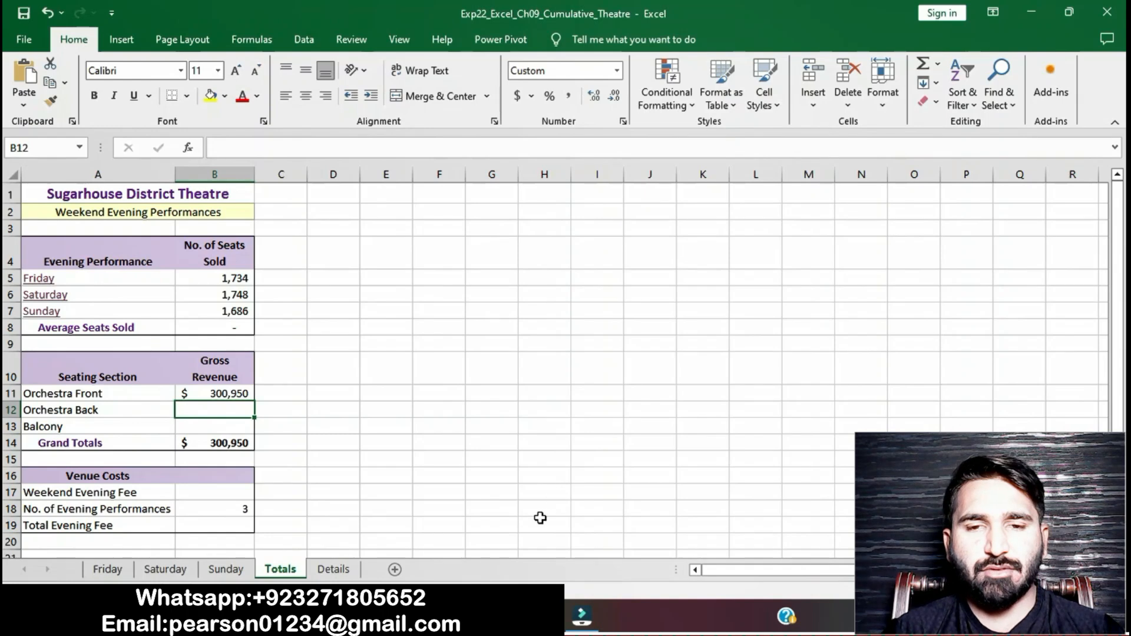
Step: In the instructions document, remove the highlight from the step 10 instructions
{"action": "key", "text": "alt+Tab"}
{"action": "triple_click", "coordinate": [510, 312]}
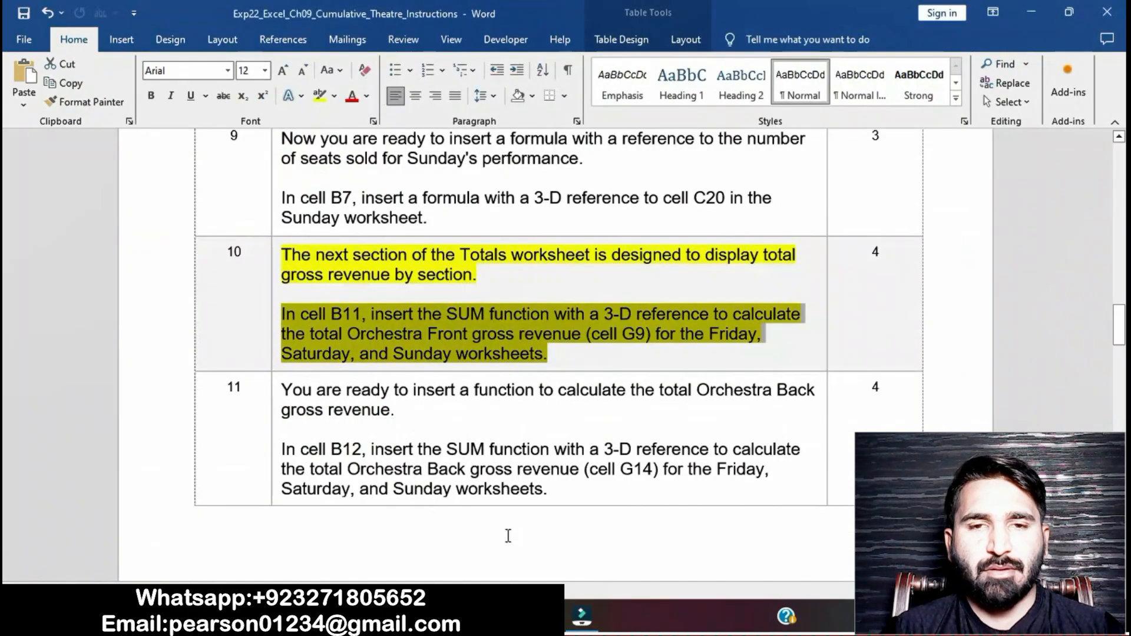
{"action": "left_click", "coordinate": [516, 343]}
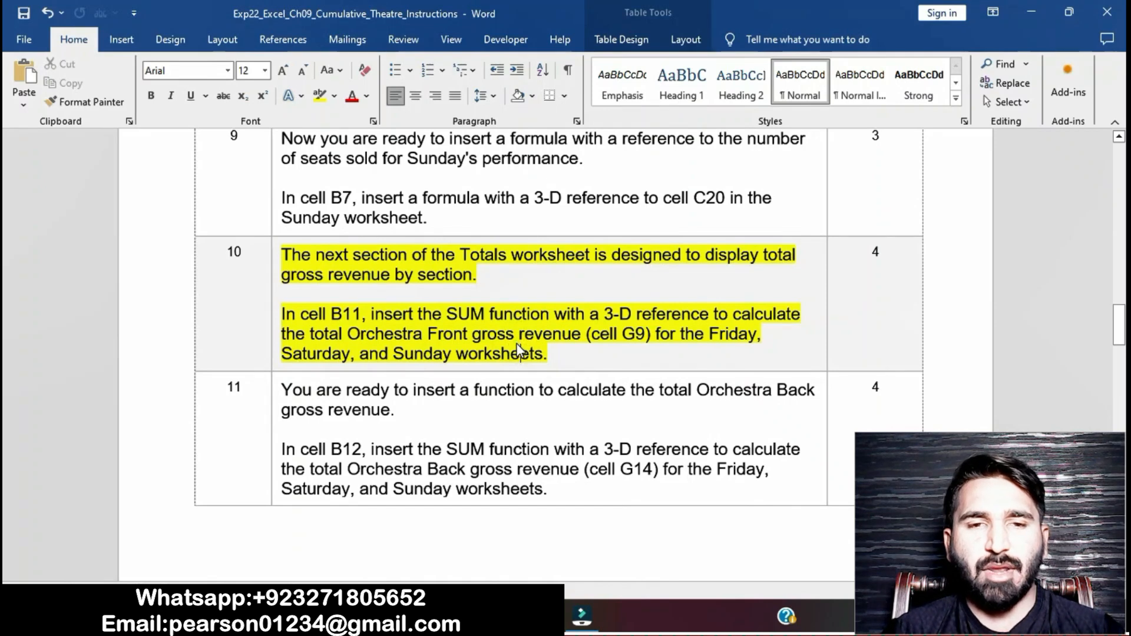
{"action": "left_click", "coordinate": [271, 261]}
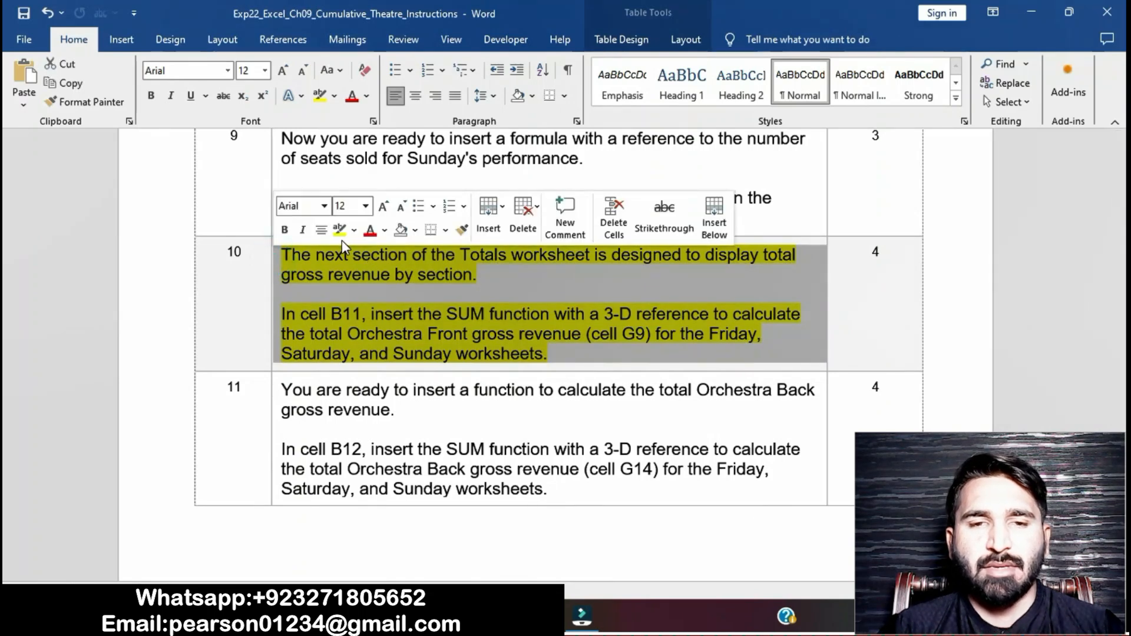
{"action": "left_click", "coordinate": [340, 230]}
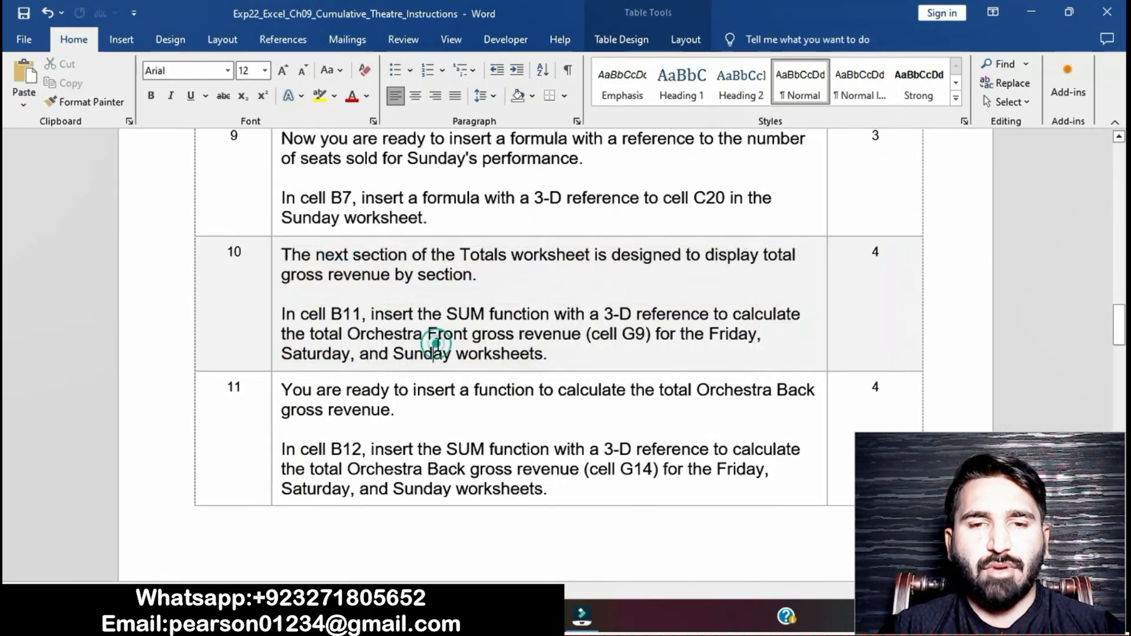
Step: Highlight the step 11 instructions in the instructions document
{"action": "scroll", "coordinate": [436, 343], "scroll_direction": "down", "scroll_amount": 3}
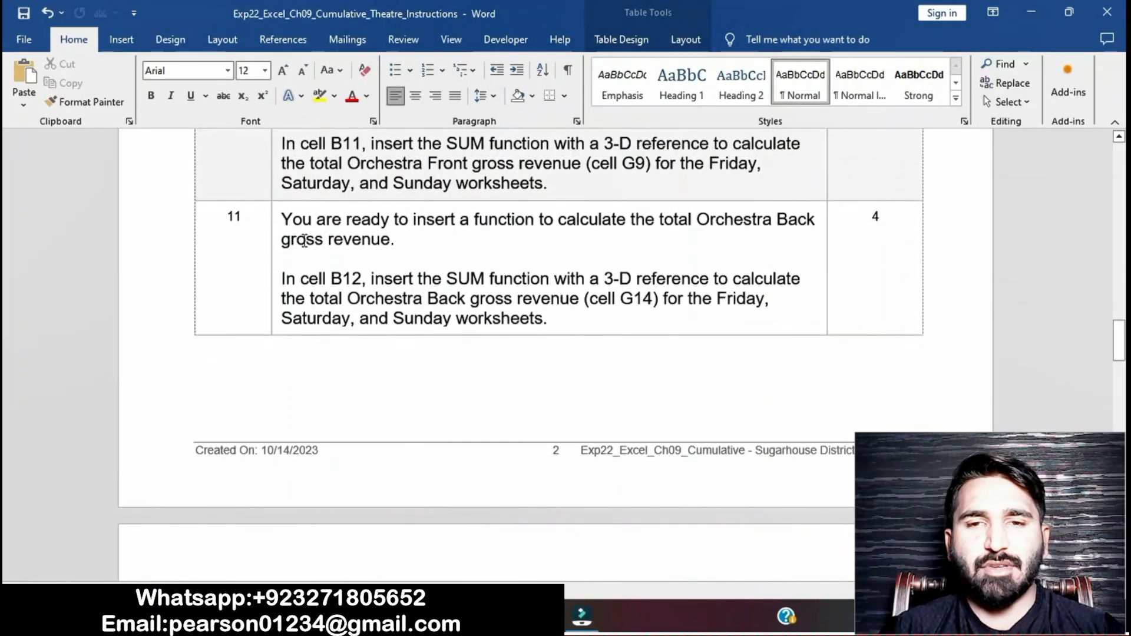
{"action": "left_click", "coordinate": [272, 221]}
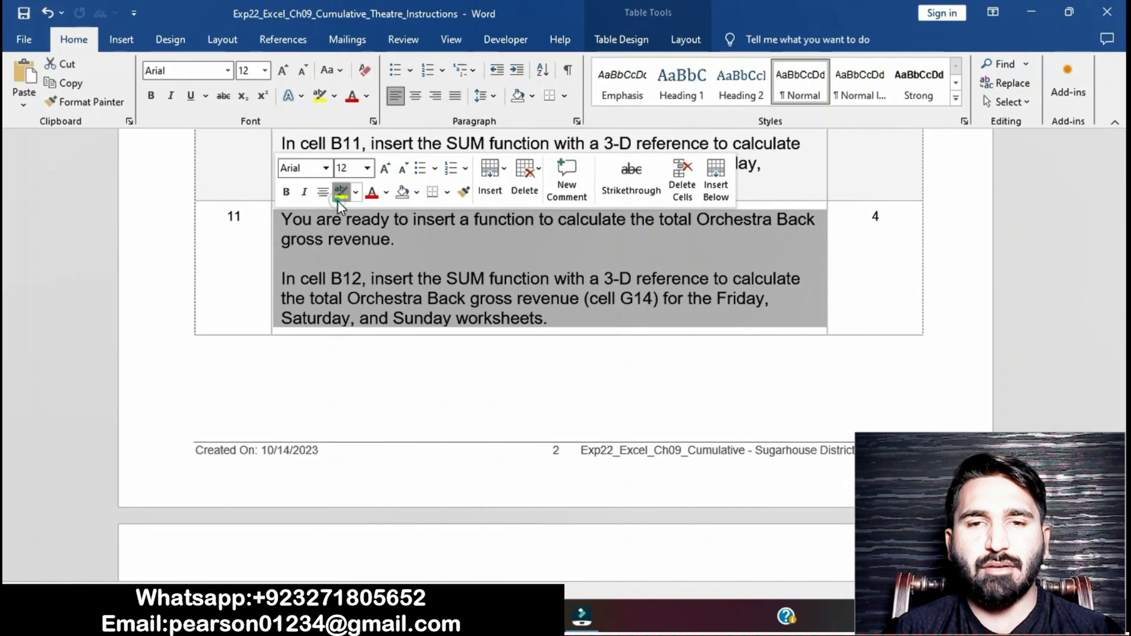
{"action": "left_click", "coordinate": [338, 198]}
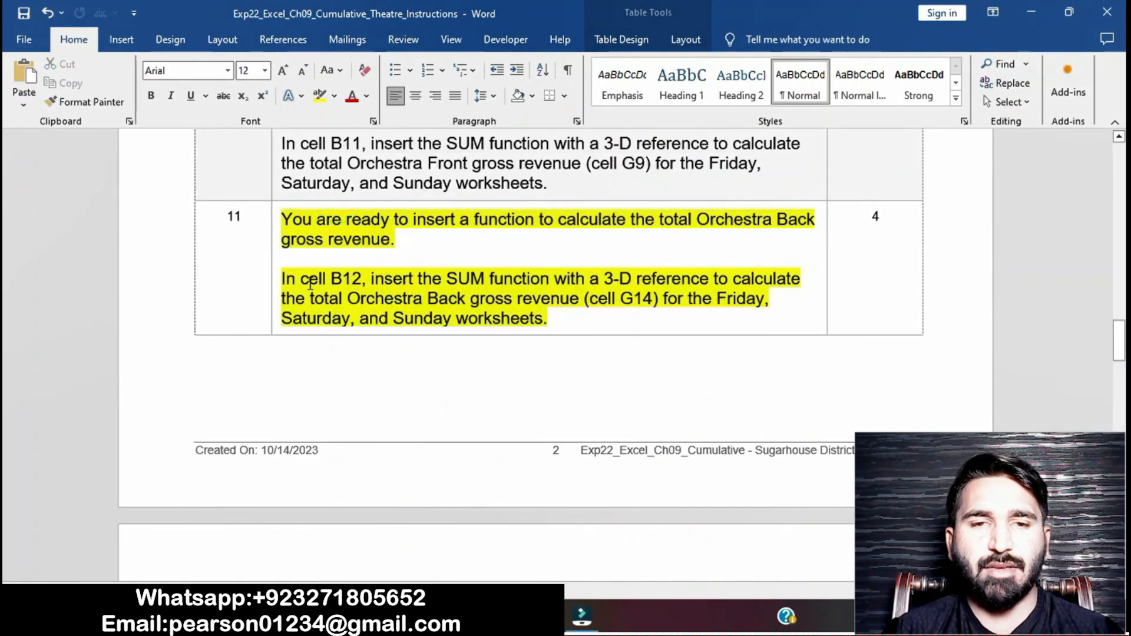
{"action": "left_click_drag", "start_coordinate": [283, 281], "coordinate": [548, 318]}
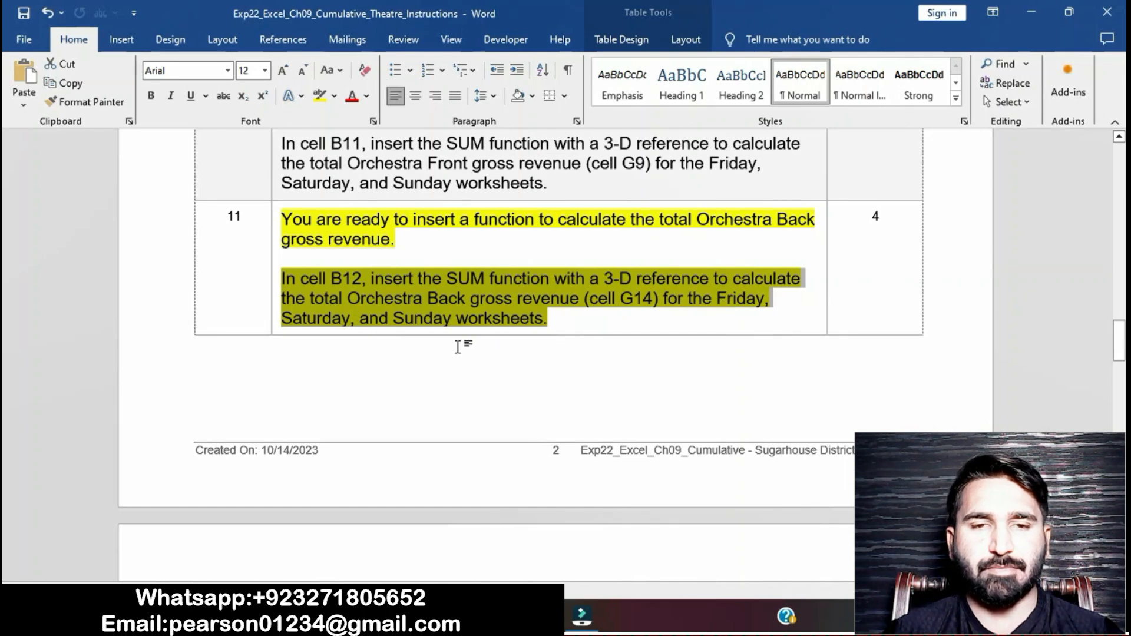
Step: In cell B12 of Totals, enter a formula adding cell G14 from the Friday, Saturday and Sunday worksheets
{"action": "left_click", "coordinate": [528, 616]}
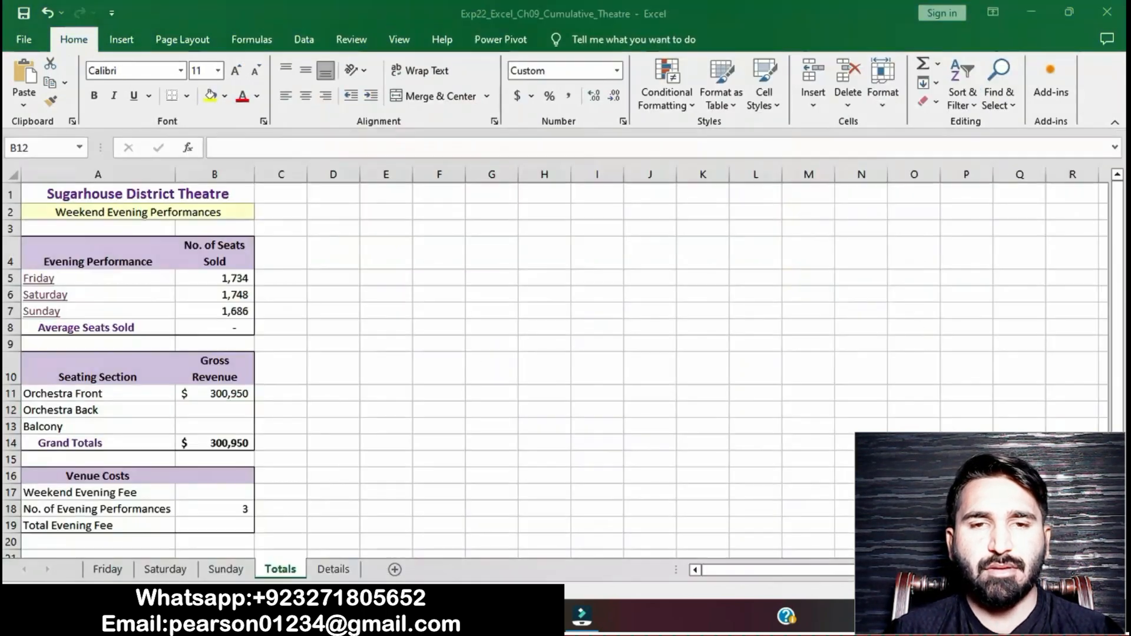
{"action": "type", "text": "="}
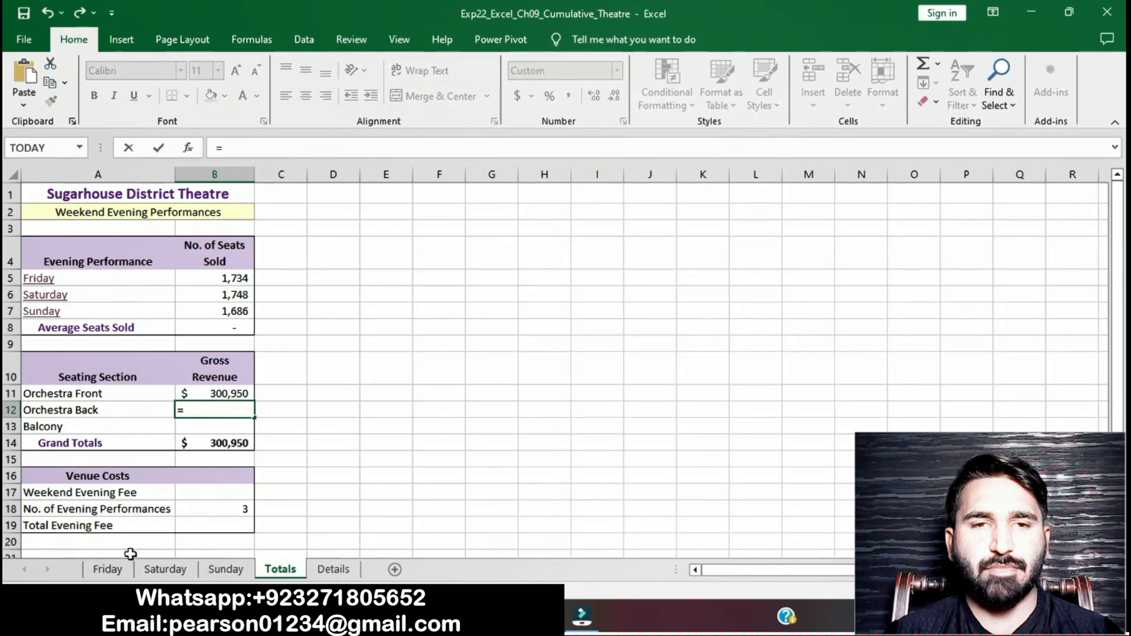
{"action": "left_click", "coordinate": [126, 571]}
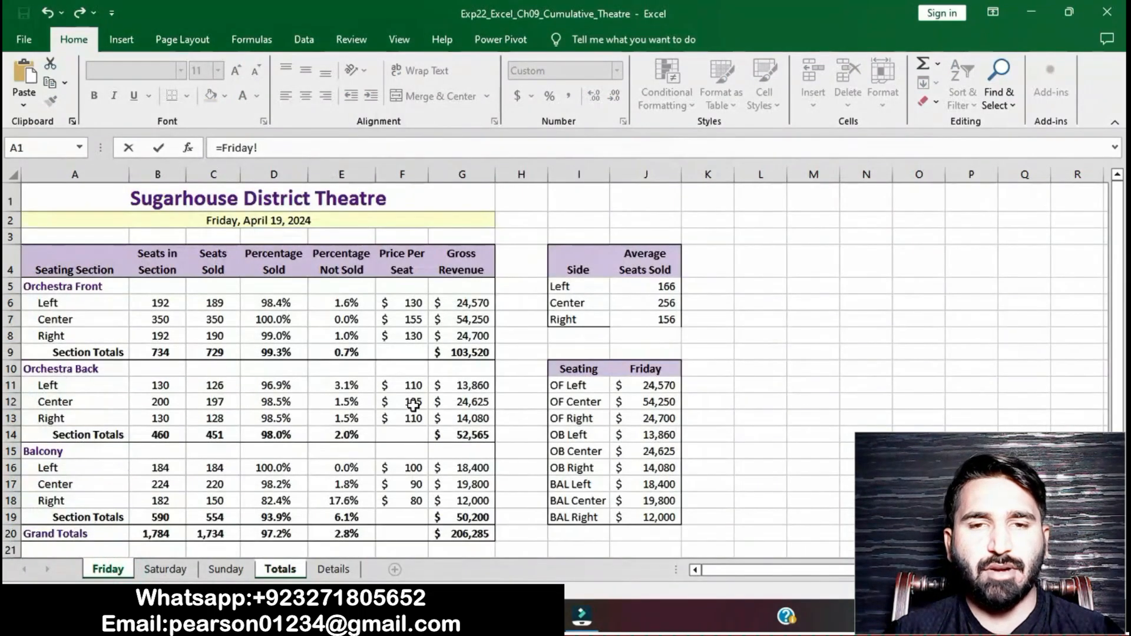
{"action": "left_click", "coordinate": [452, 436]}
{"action": "type", "text": "+"}
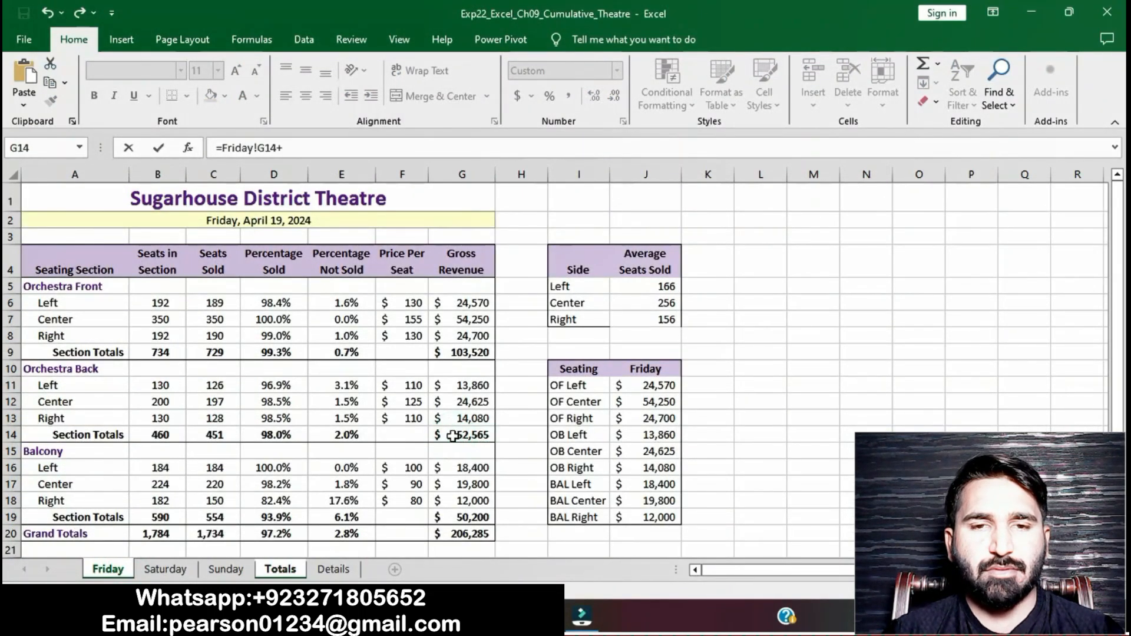
{"action": "left_click", "coordinate": [177, 574]}
{"action": "left_click", "coordinate": [482, 433]}
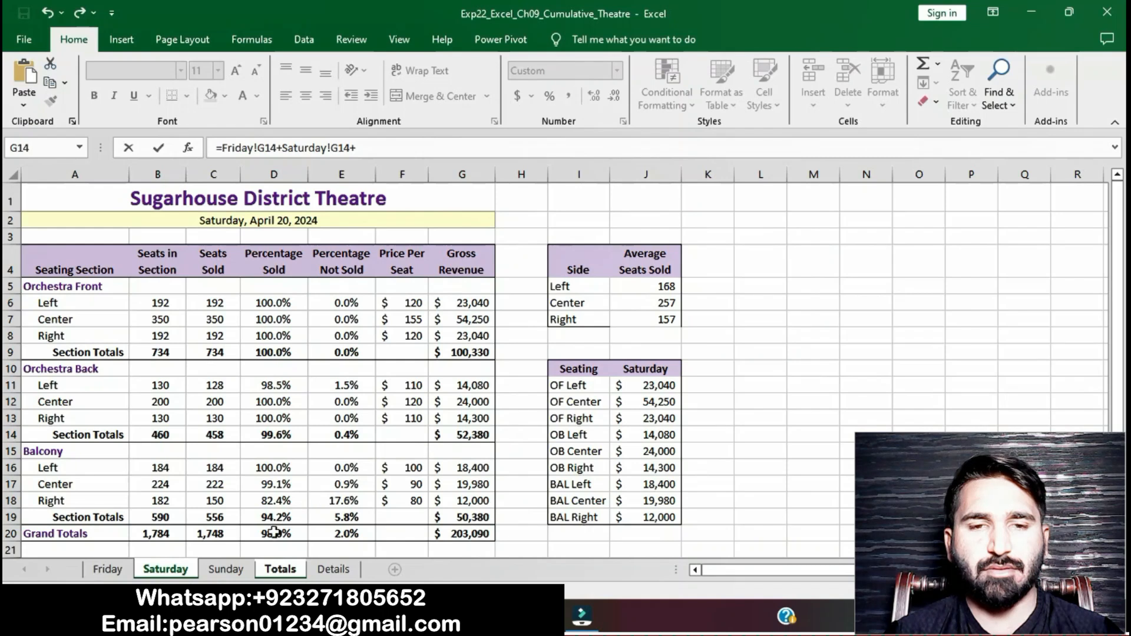
{"action": "left_click", "coordinate": [236, 570]}
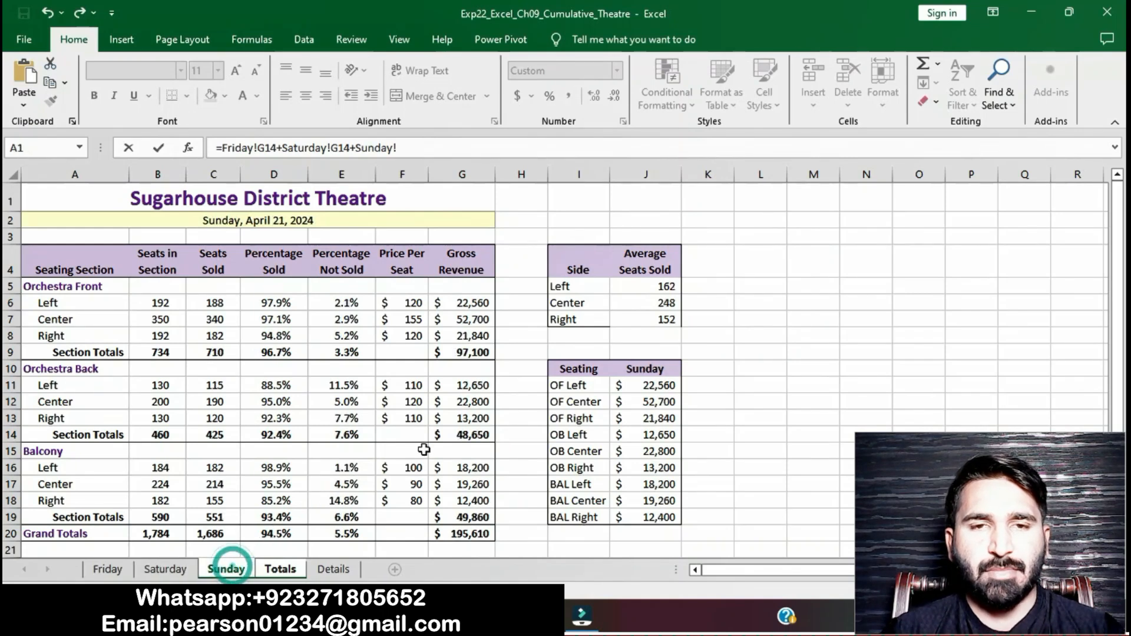
{"action": "left_click", "coordinate": [459, 436]}
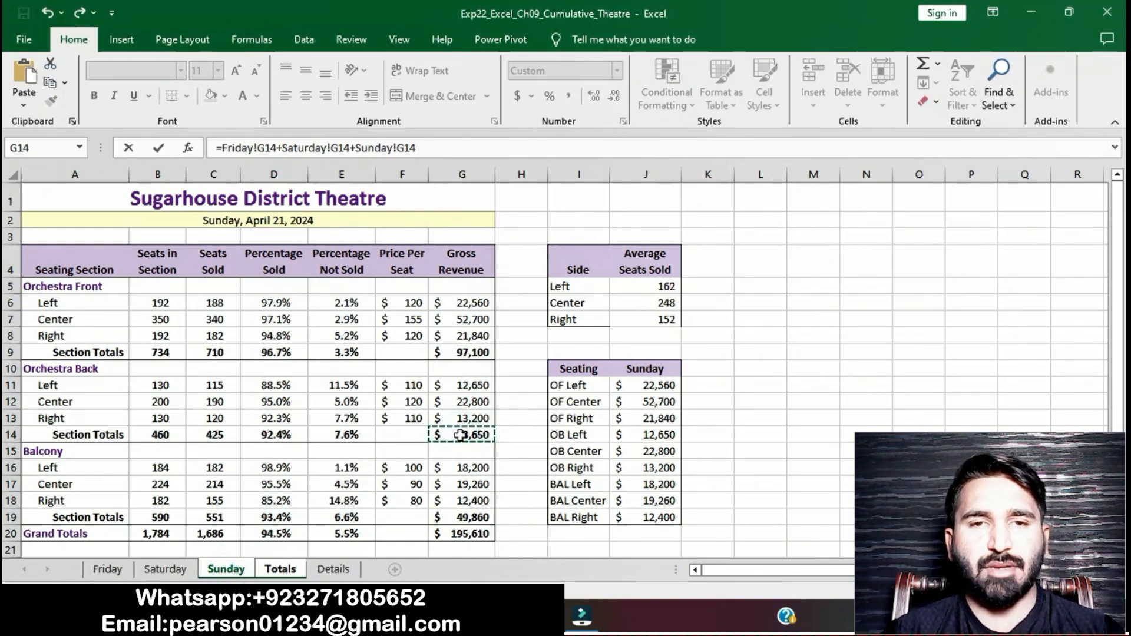
{"action": "key", "text": "Return"}
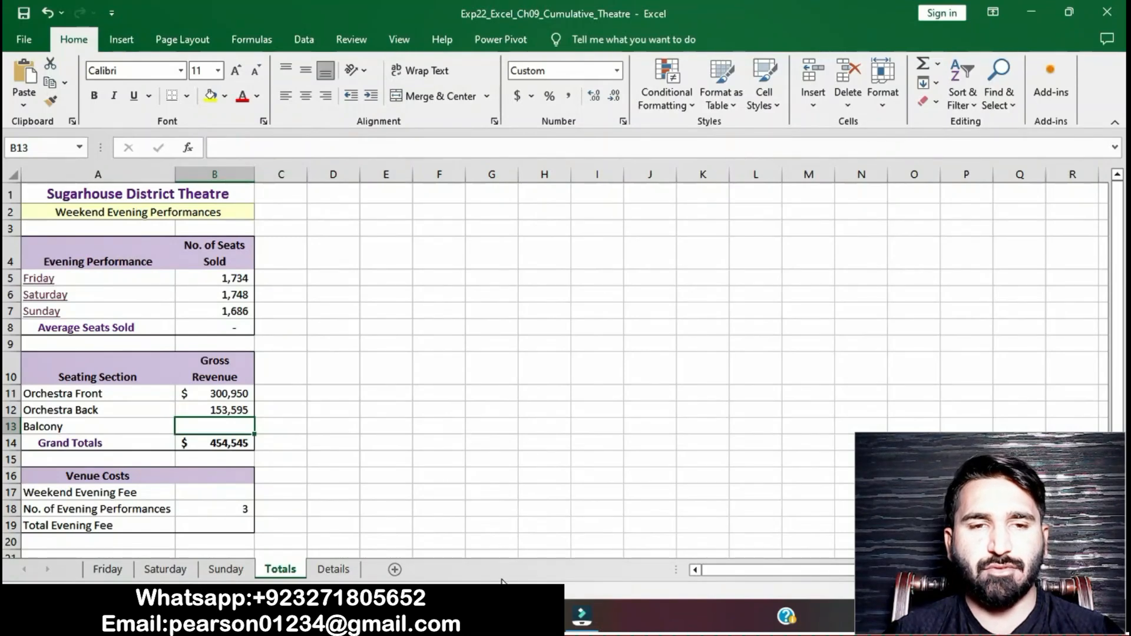
Step: In the instructions document, remove the highlight from the step 11 instructions
{"action": "key", "text": "alt+Tab"}
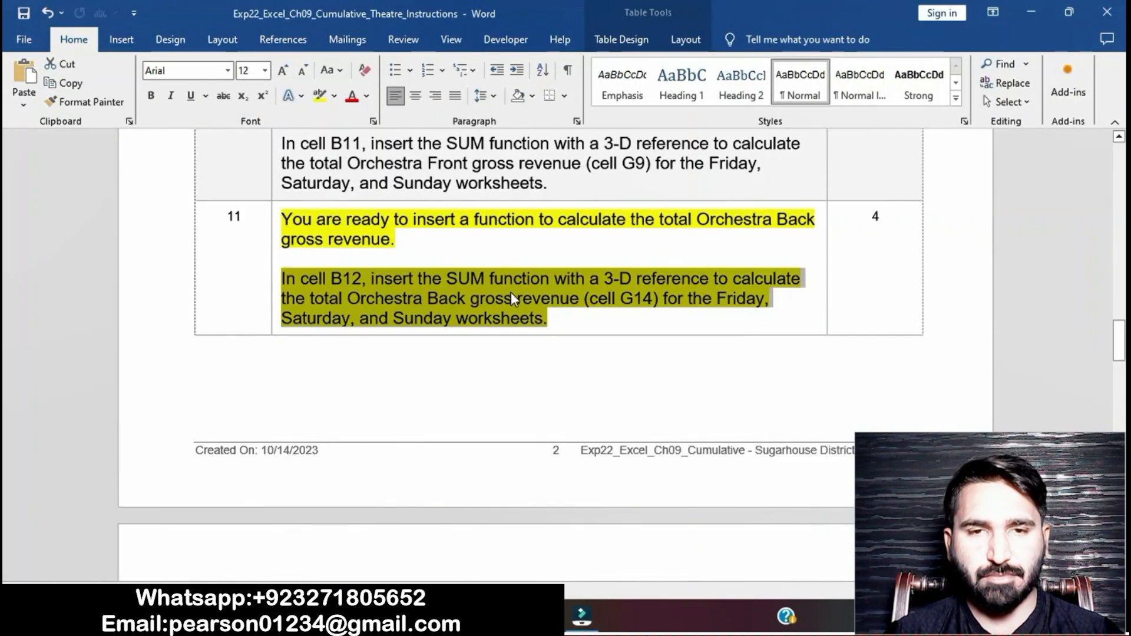
{"action": "left_click", "coordinate": [549, 304]}
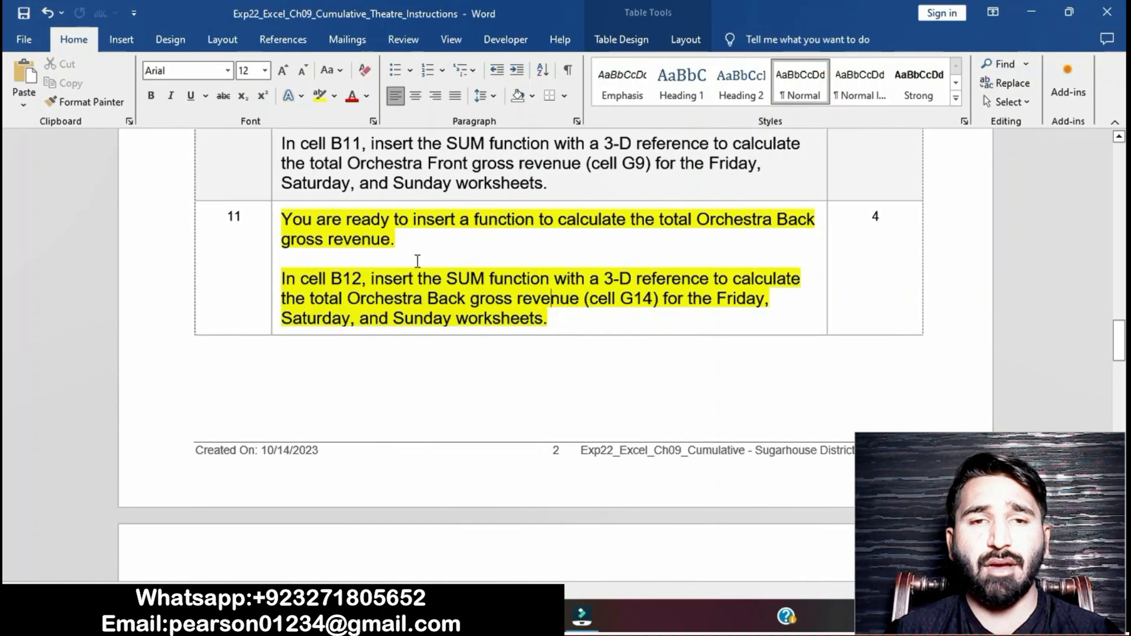
{"action": "left_click", "coordinate": [275, 224]}
{"action": "left_click", "coordinate": [346, 195]}
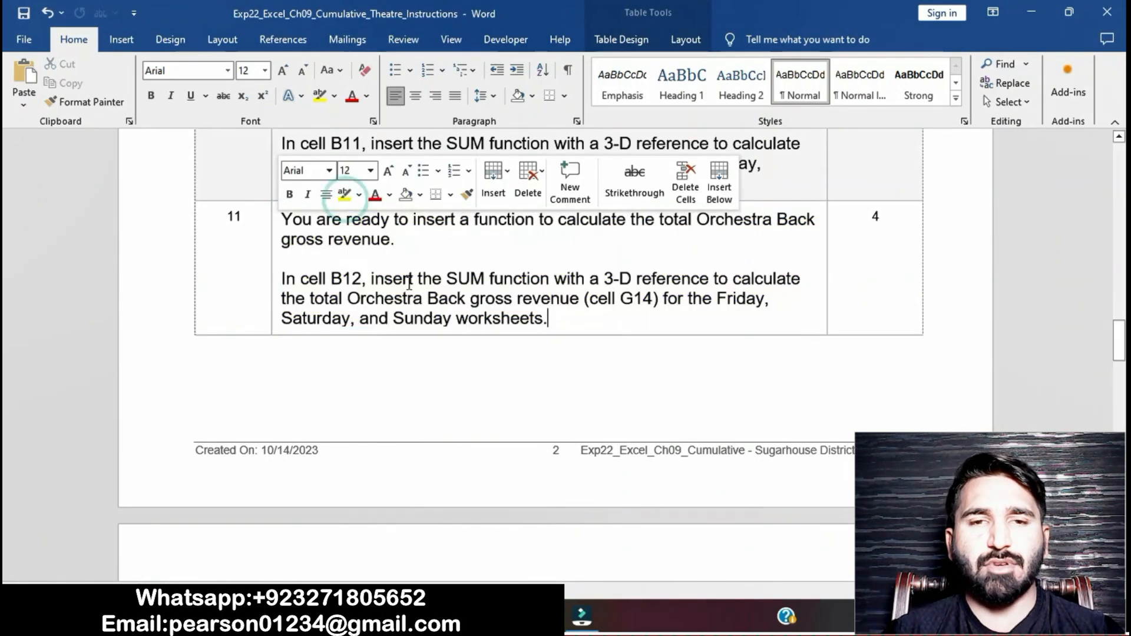
Step: Highlight the step 12 instructions in the instructions document
{"action": "scroll", "coordinate": [410, 283], "scroll_direction": "down", "scroll_amount": 8}
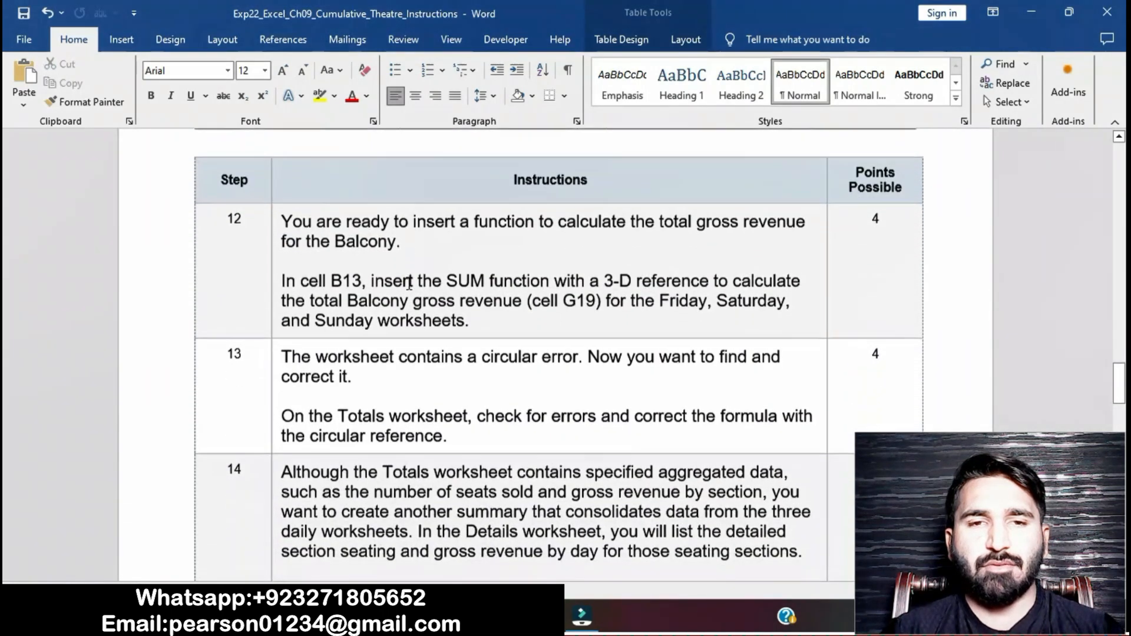
{"action": "left_click", "coordinate": [276, 226]}
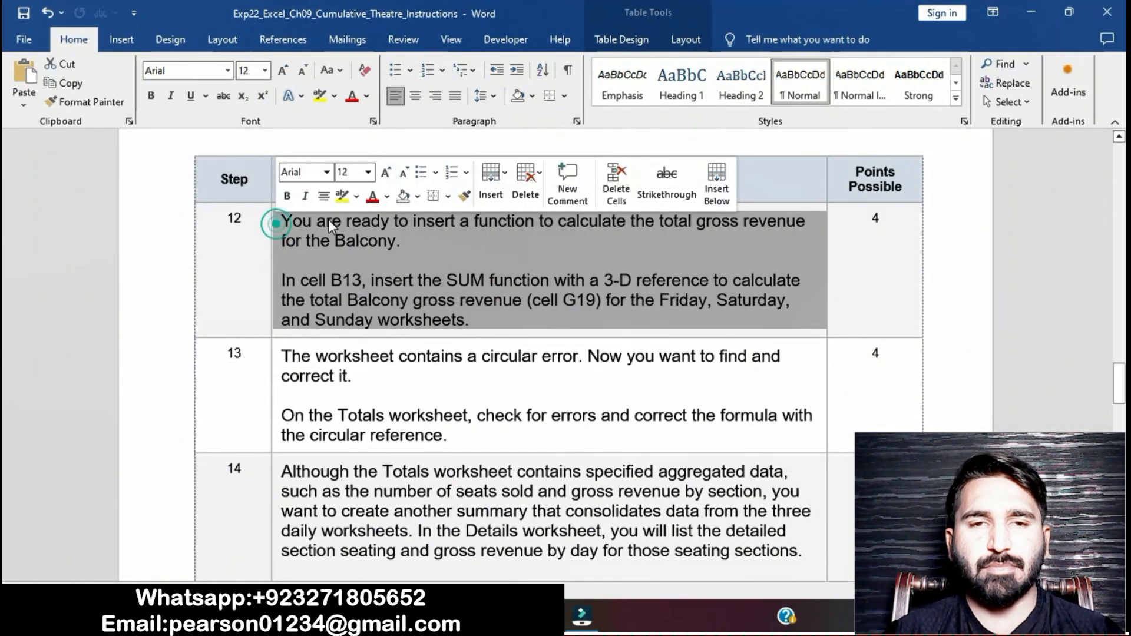
{"action": "left_click", "coordinate": [341, 197]}
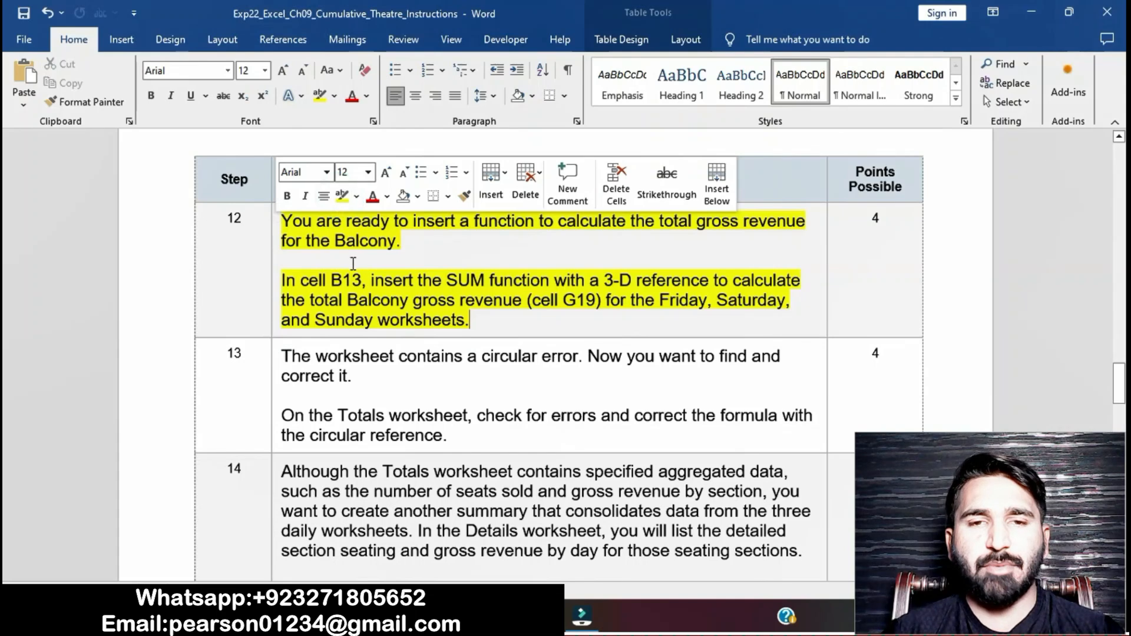
{"action": "right_click", "coordinate": [367, 280]}
{"action": "left_click", "coordinate": [366, 281]}
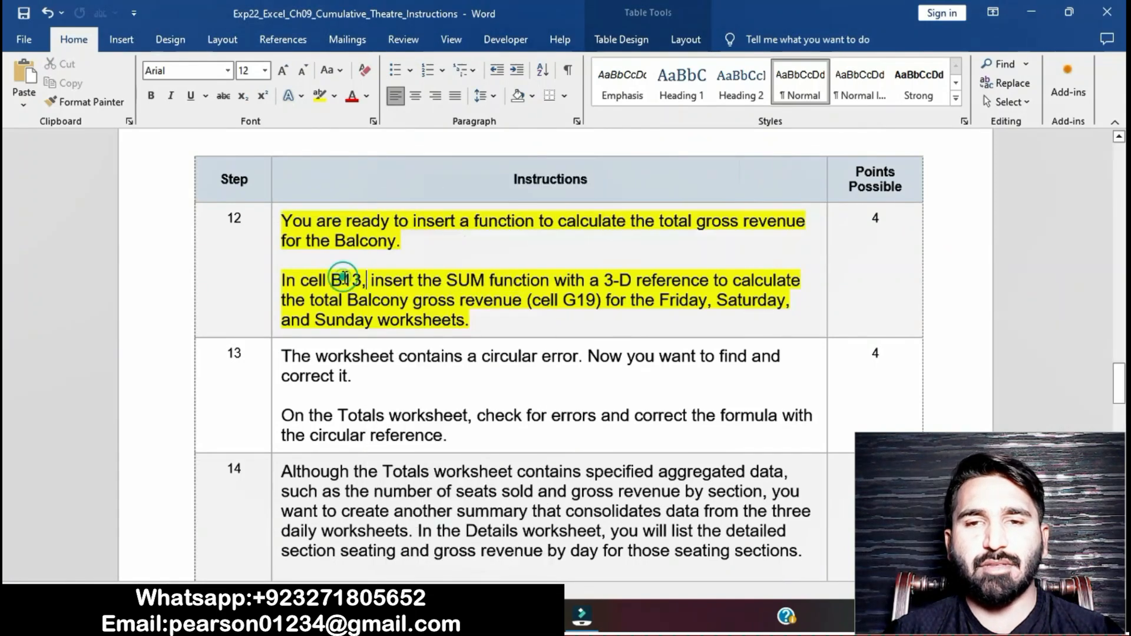
{"action": "left_click", "coordinate": [276, 284]}
{"action": "left_click", "coordinate": [437, 312]}
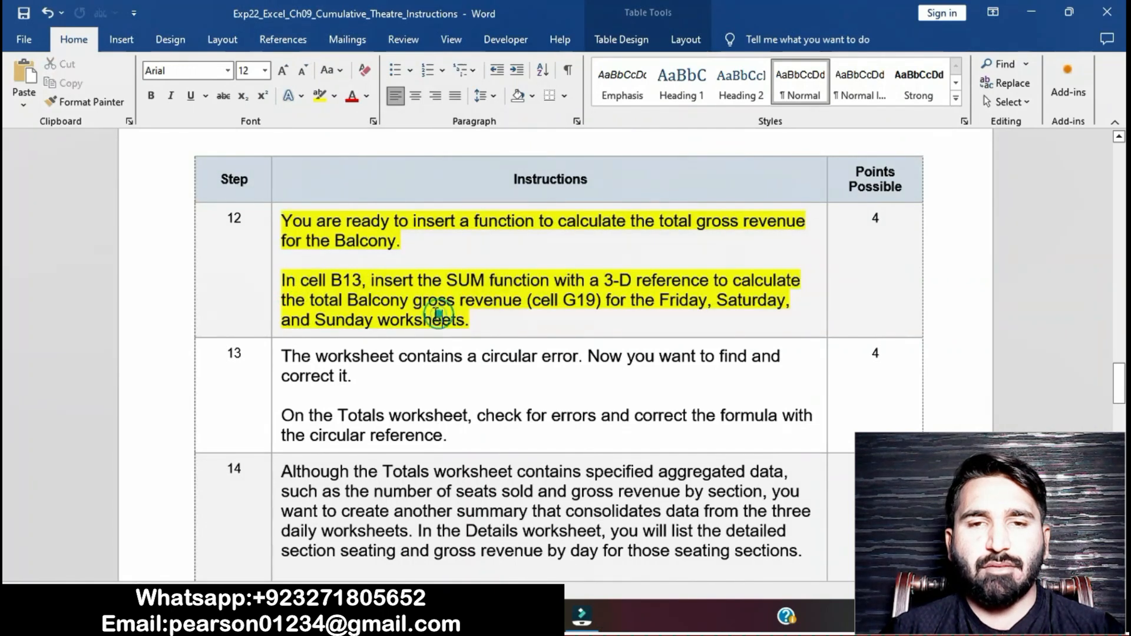
{"action": "left_click_drag", "start_coordinate": [282, 282], "coordinate": [471, 321]}
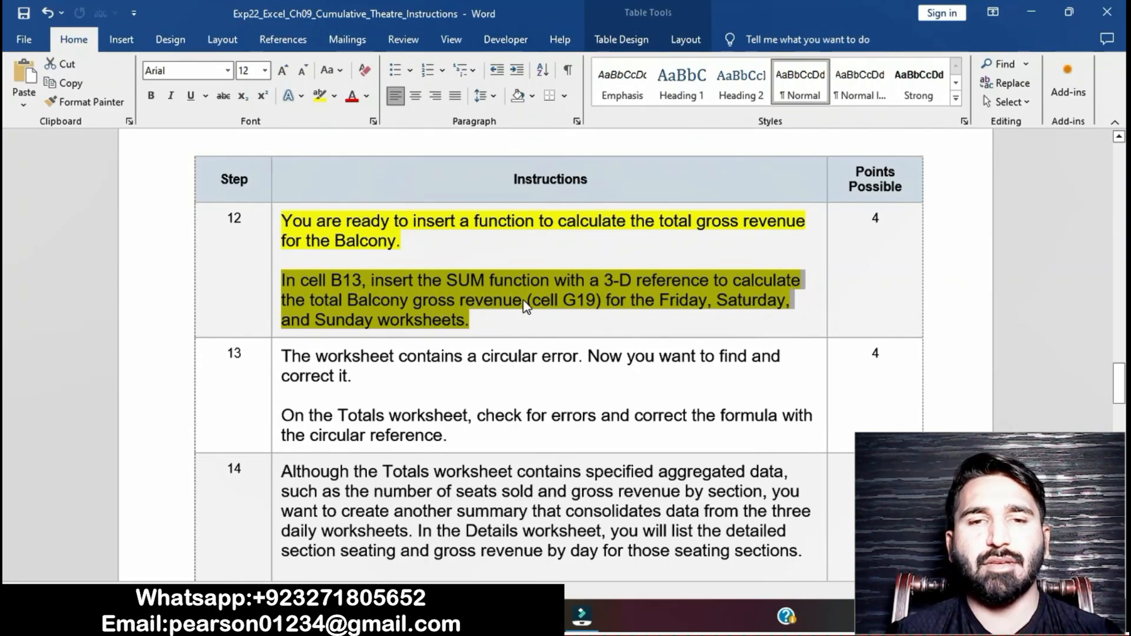
Step: In cell B13 of Totals, enter a formula adding cell G19 from the Friday, Saturday and Sunday worksheets
{"action": "key", "text": "alt+Tab"}
{"action": "type", "text": "="}
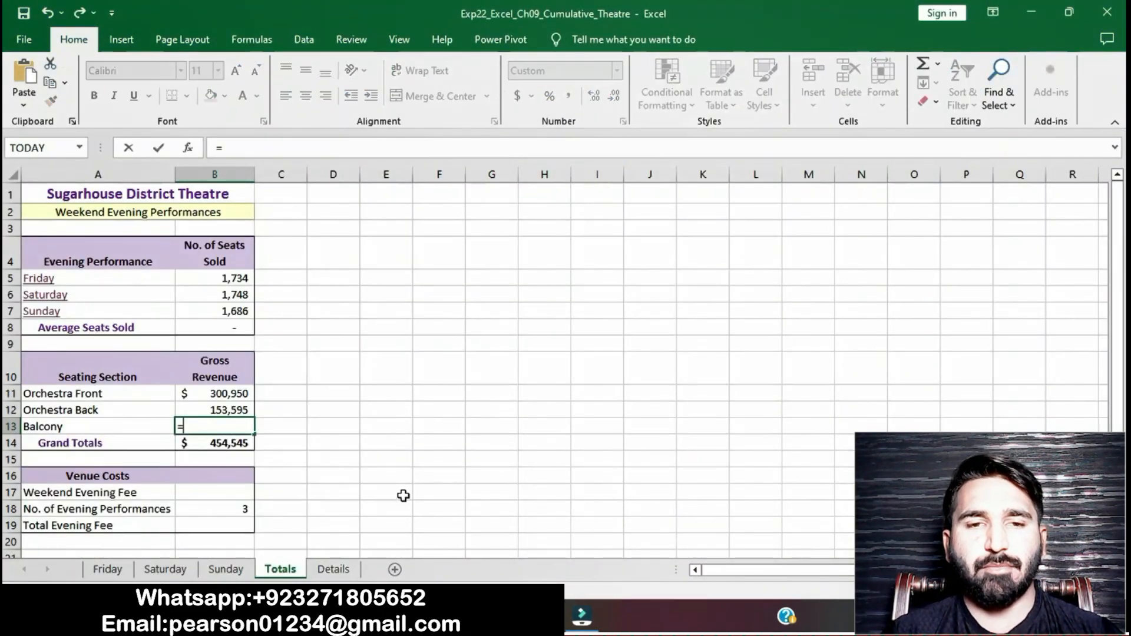
{"action": "left_click", "coordinate": [116, 569]}
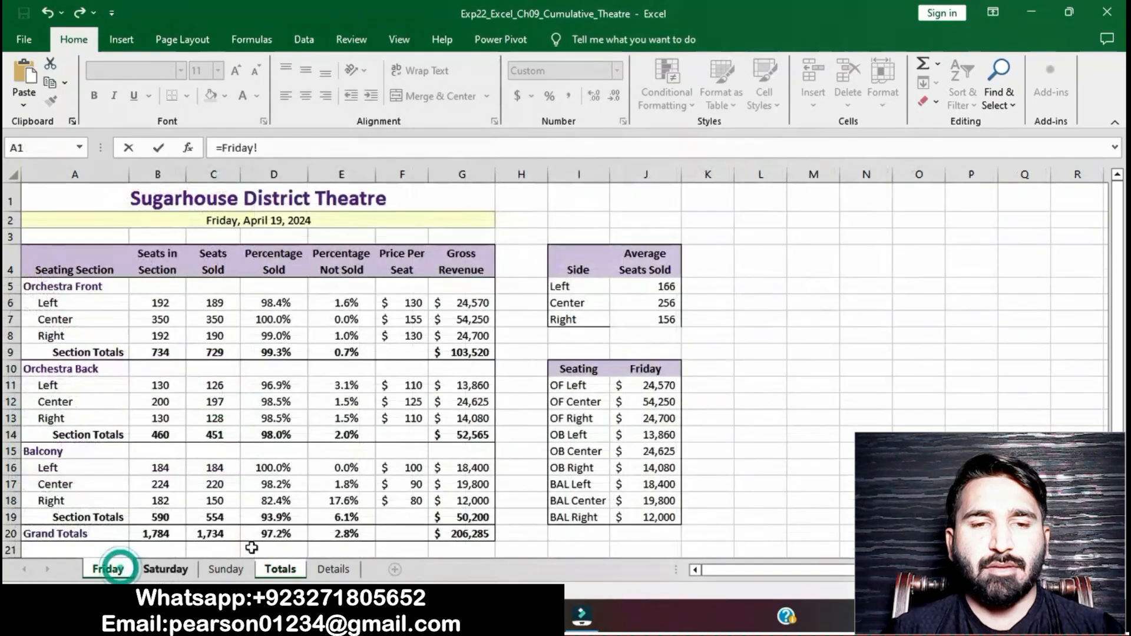
{"action": "left_click", "coordinate": [456, 533]}
{"action": "type", "text": "+"}
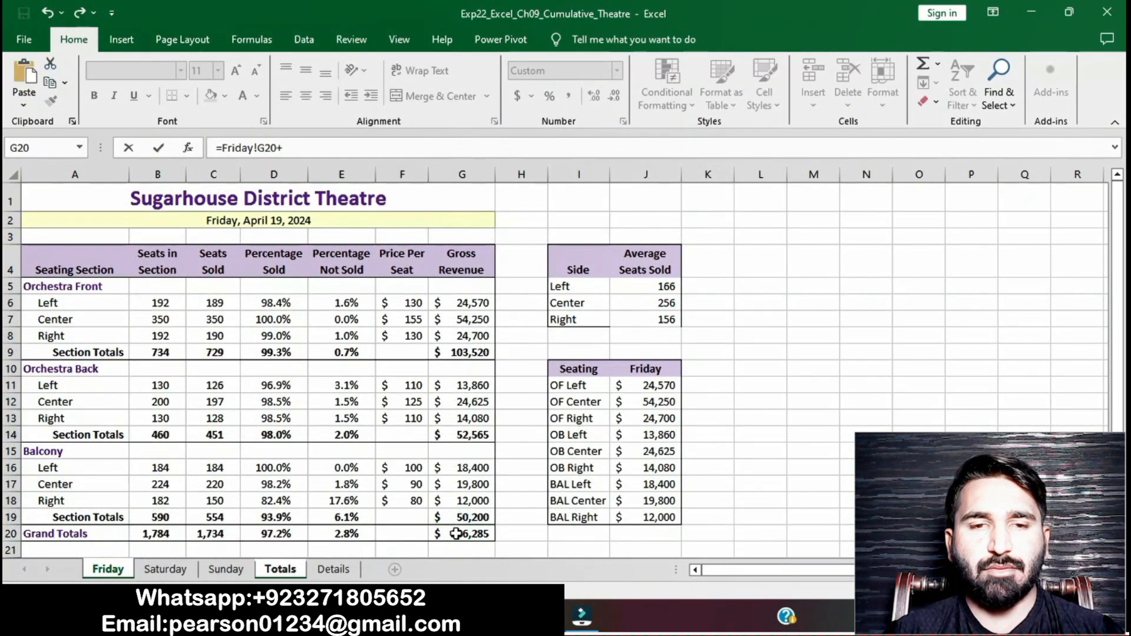
{"action": "left_click", "coordinate": [169, 572]}
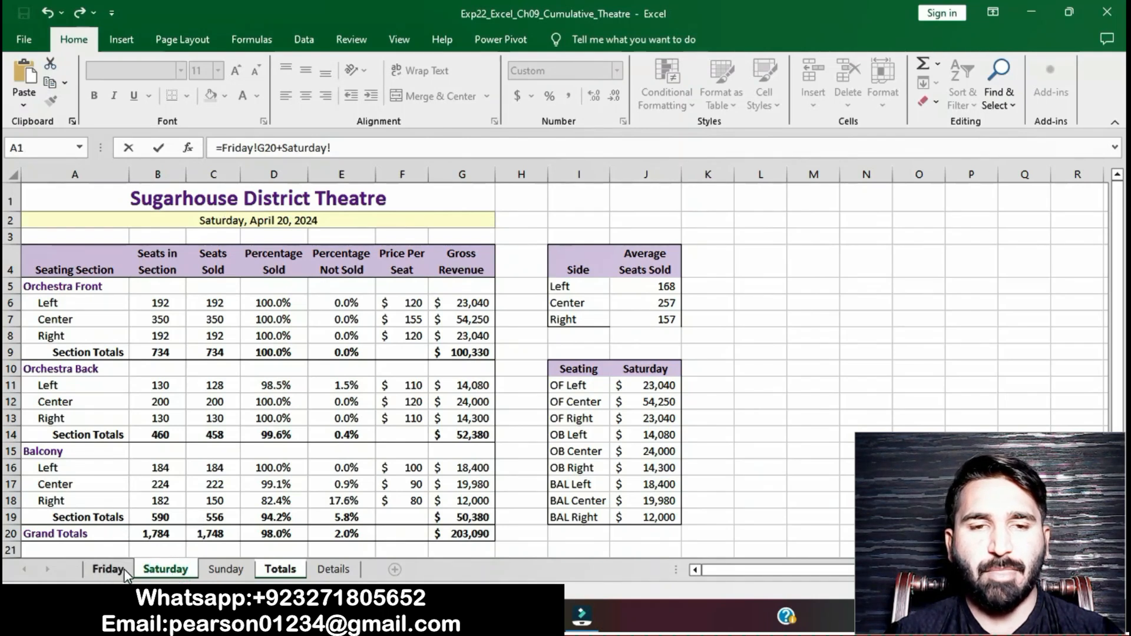
{"action": "left_click", "coordinate": [276, 147]}
{"action": "key", "text": "BackSpace"}
{"action": "key", "text": "BackSpace"}
{"action": "type", "text": "1"}
{"action": "left_click", "coordinate": [346, 148]}
{"action": "left_click", "coordinate": [476, 518]}
{"action": "type", "text": "+"}
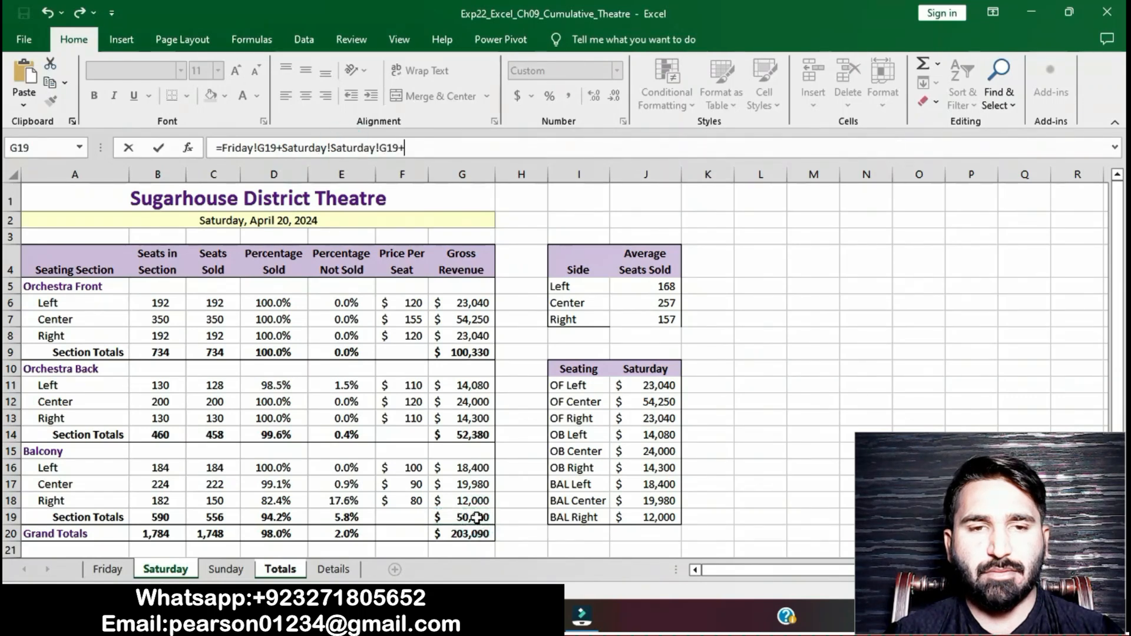
{"action": "left_click", "coordinate": [234, 568]}
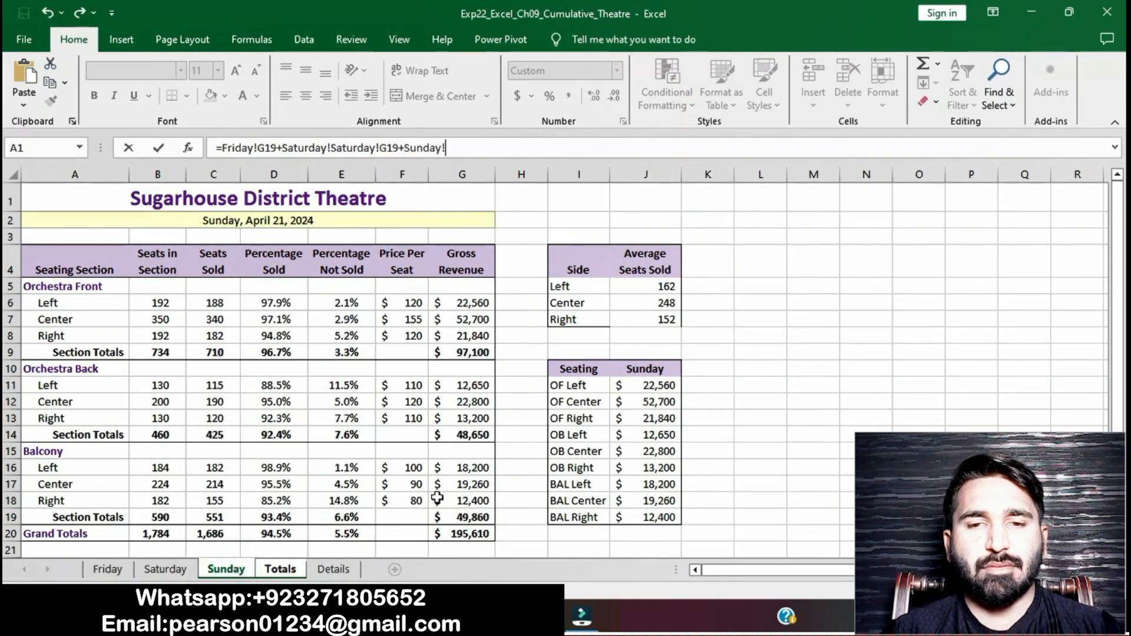
{"action": "left_click", "coordinate": [464, 517]}
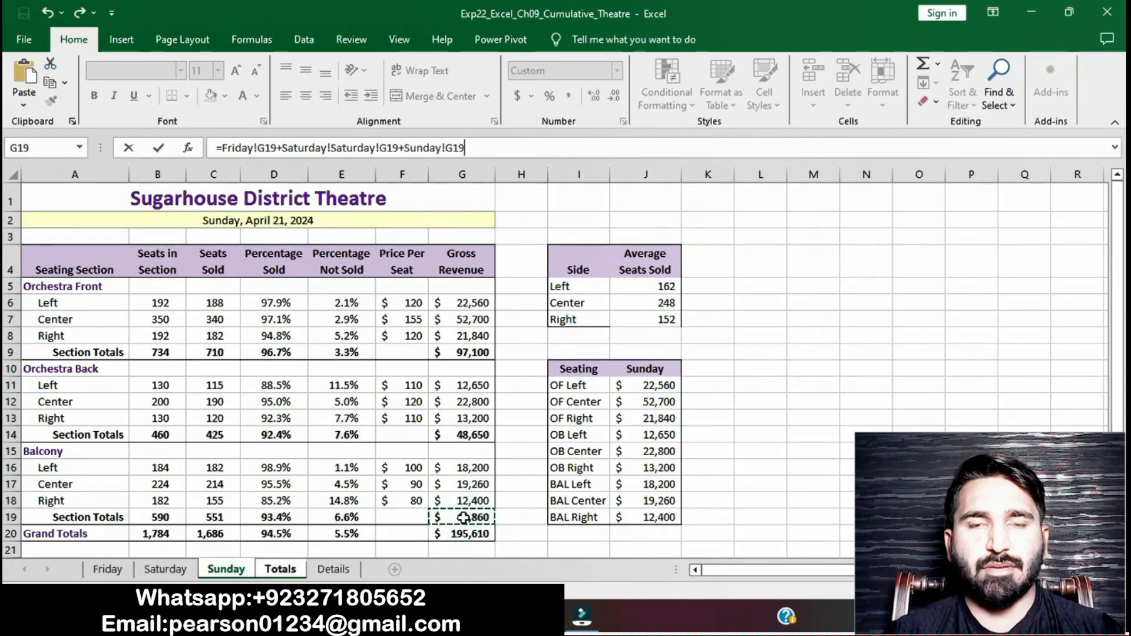
{"action": "key", "text": "Return"}
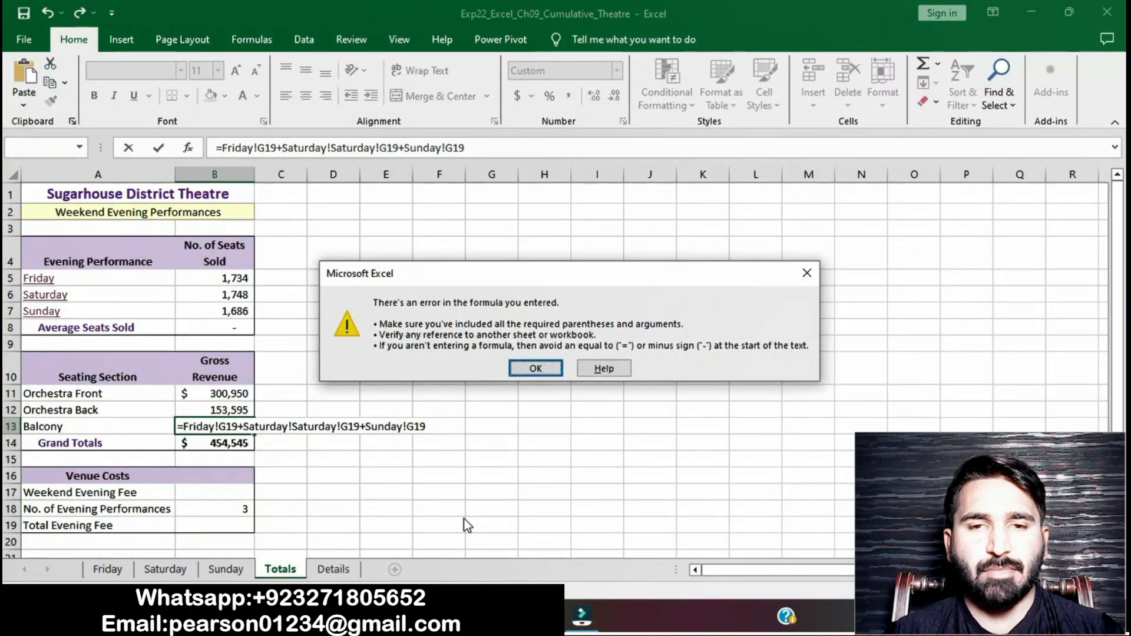
Step: Correct the B13 formula by removing the duplicated Saturday sheet reference and enter it
{"action": "left_click", "coordinate": [805, 273]}
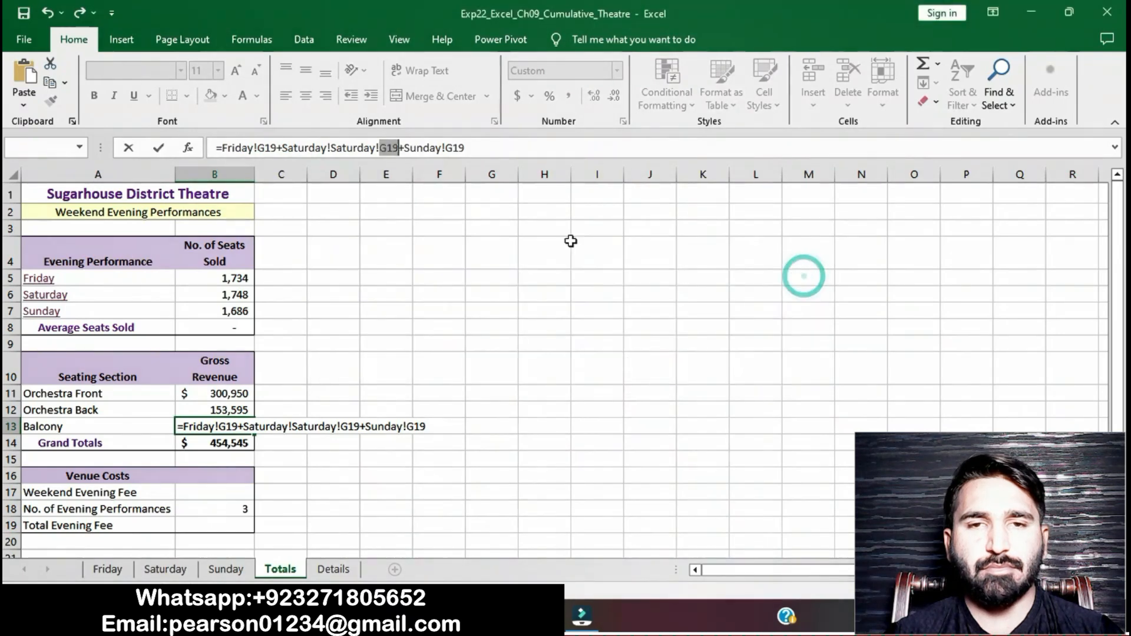
{"action": "left_click", "coordinate": [332, 148]}
{"action": "key", "text": "BackSpace"}
{"action": "key", "text": "BackSpace"}
{"action": "key", "text": "BackSpace"}
{"action": "key", "text": "BackSpace"}
{"action": "key", "text": "BackSpace"}
{"action": "key", "text": "BackSpace"}
{"action": "key", "text": "BackSpace"}
{"action": "key", "text": "BackSpace"}
{"action": "key", "text": "BackSpace"}
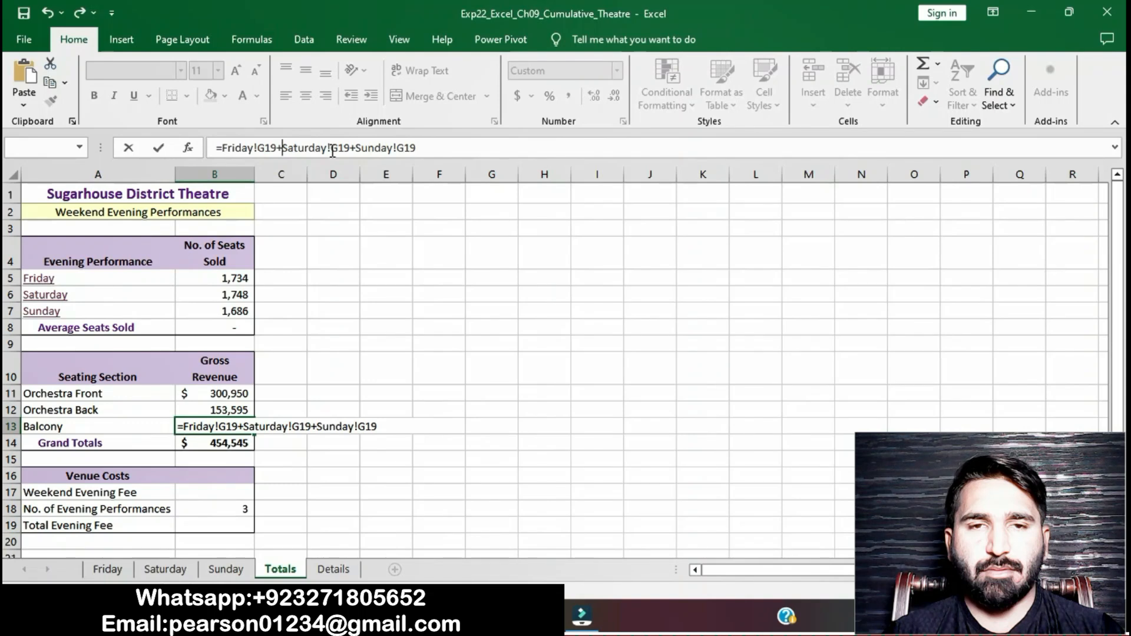
{"action": "key", "text": "Return"}
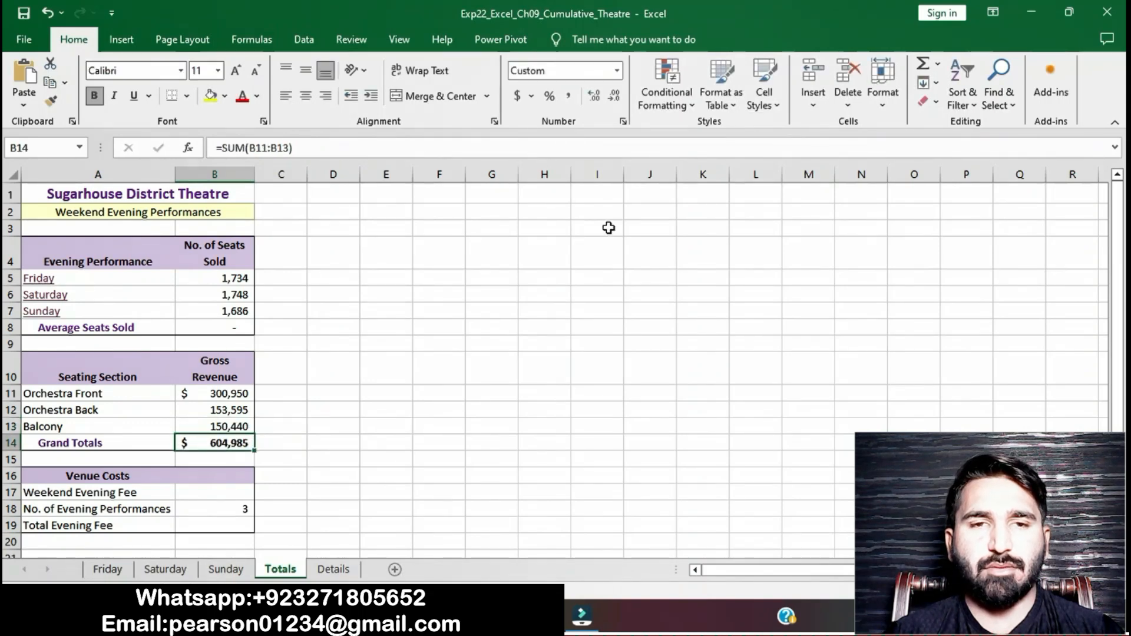
Step: In the instructions document, remove the highlight from the step 12 instructions
{"action": "left_click", "coordinate": [586, 297]}
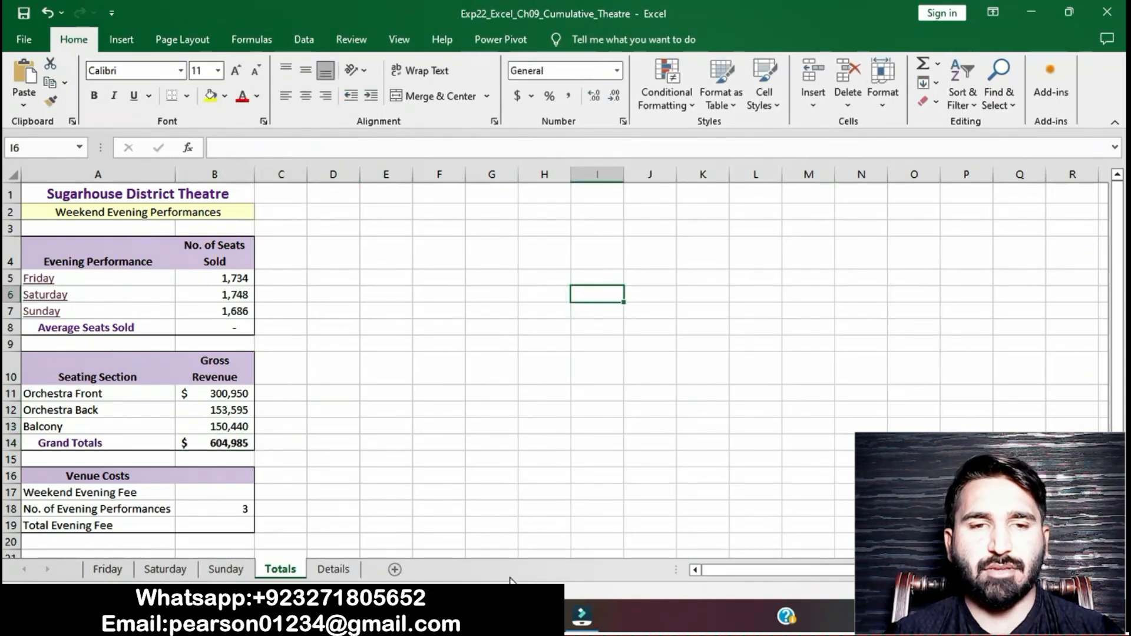
{"action": "left_click", "coordinate": [515, 615]}
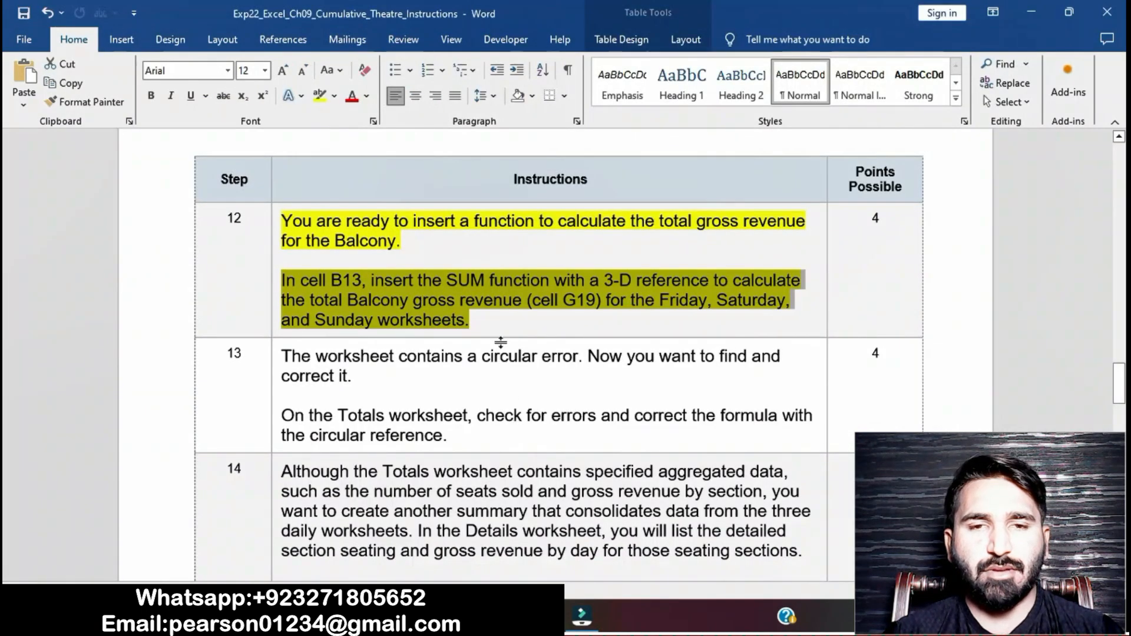
{"action": "left_click", "coordinate": [496, 329]}
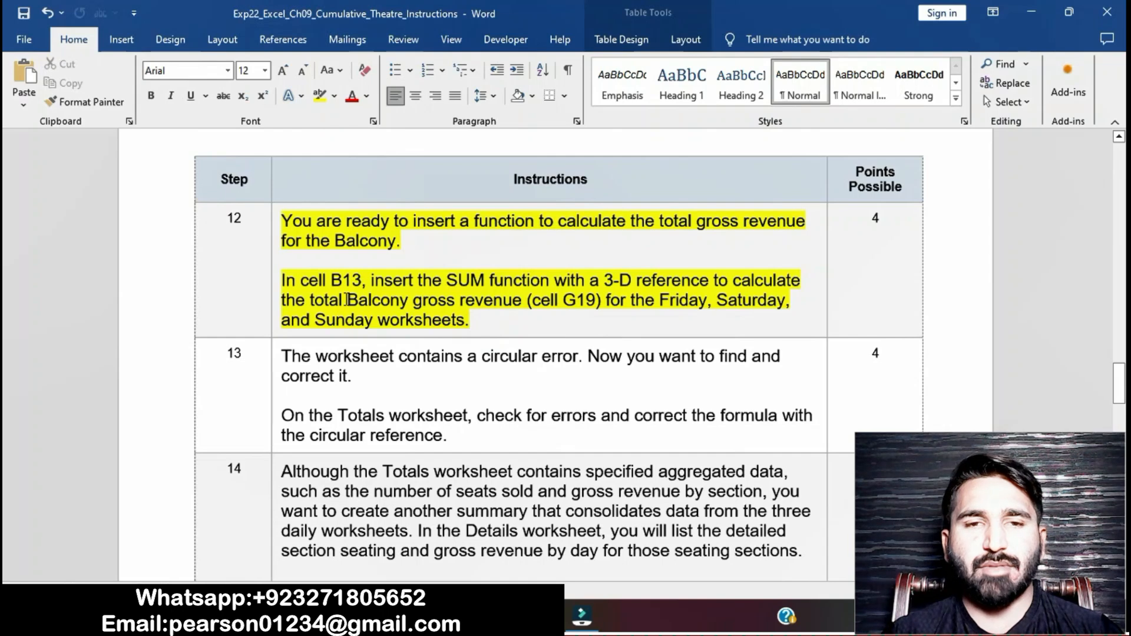
{"action": "left_click", "coordinate": [276, 221]}
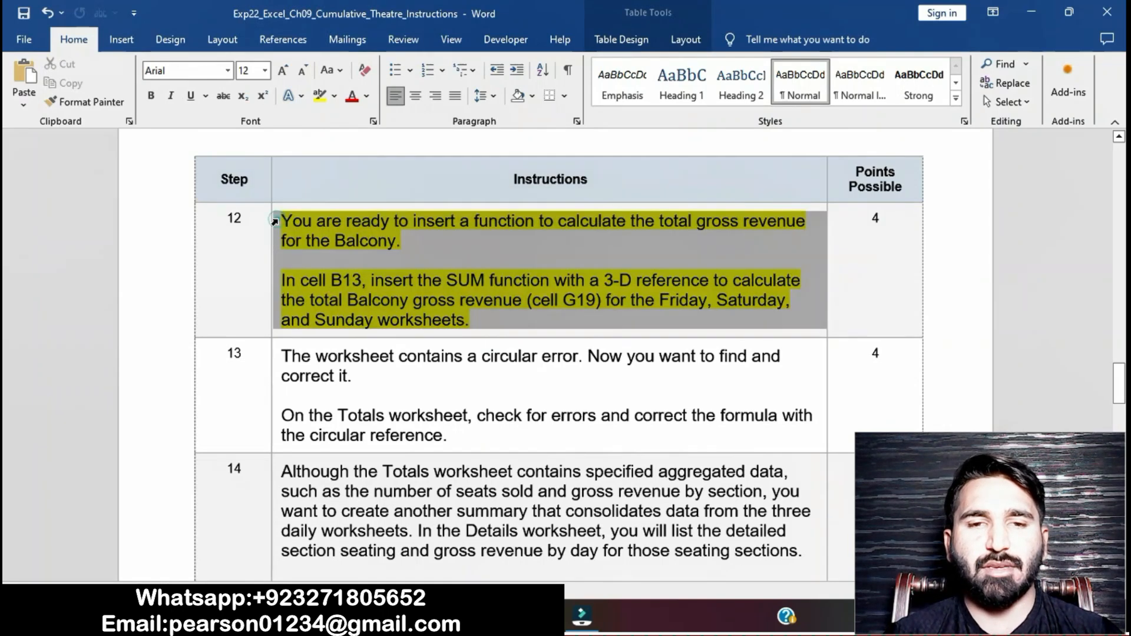
{"action": "left_click", "coordinate": [343, 190]}
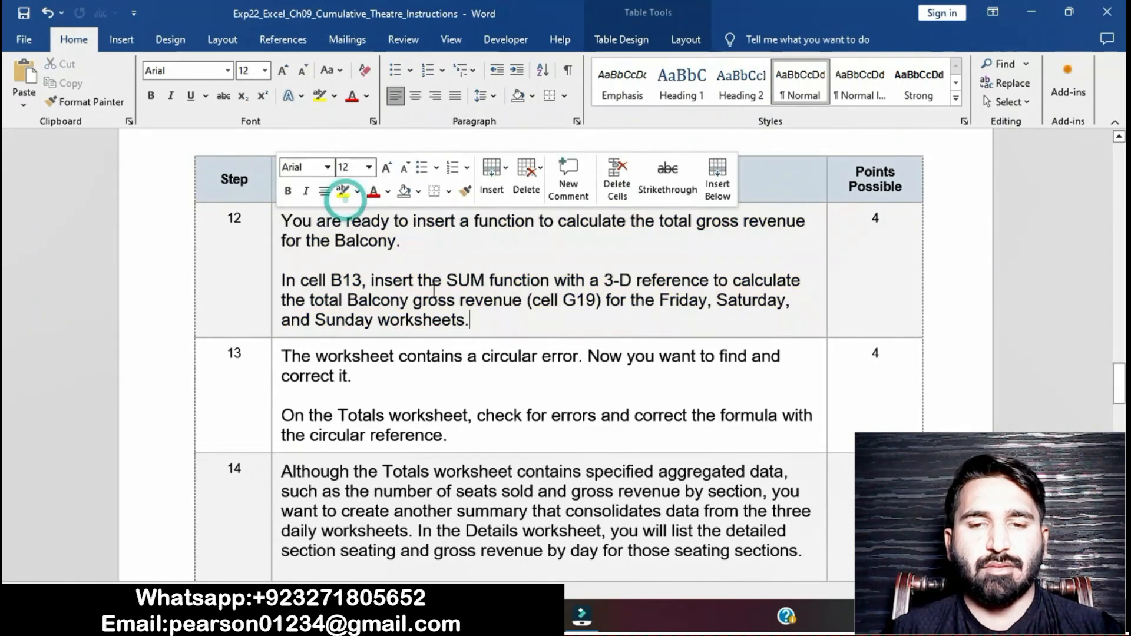
Step: Highlight the step 13 instructions in the instructions document
{"action": "scroll", "coordinate": [431, 287], "scroll_direction": "down", "scroll_amount": 4}
{"action": "scroll", "coordinate": [433, 291], "scroll_direction": "down", "scroll_amount": 3}
{"action": "scroll", "coordinate": [433, 291], "scroll_direction": "up", "scroll_amount": 6}
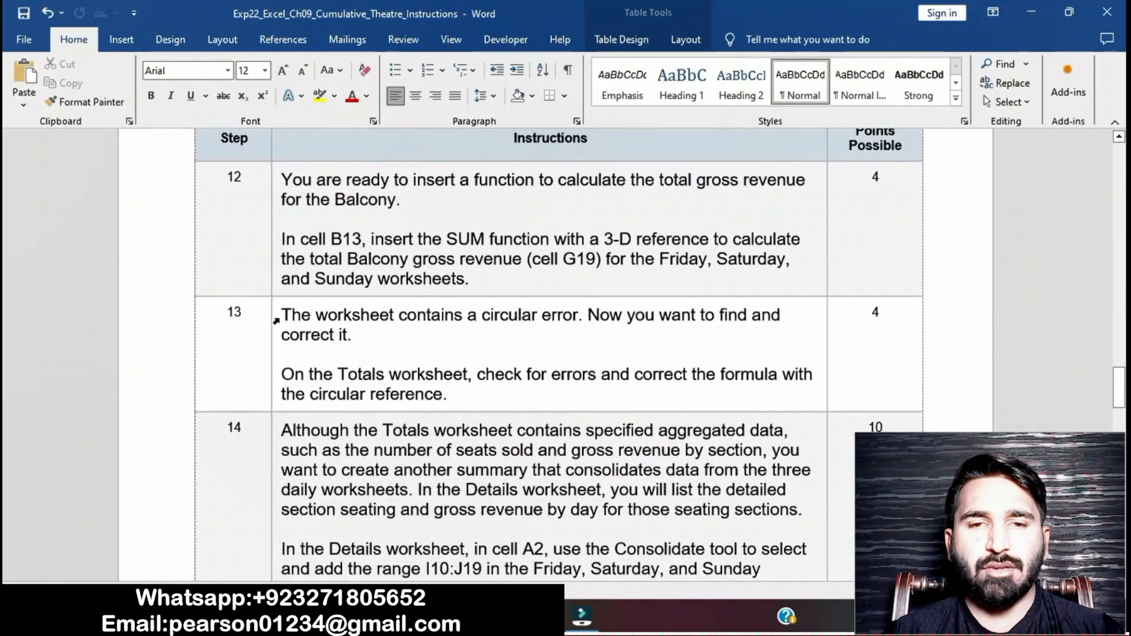
{"action": "left_click", "coordinate": [276, 321]}
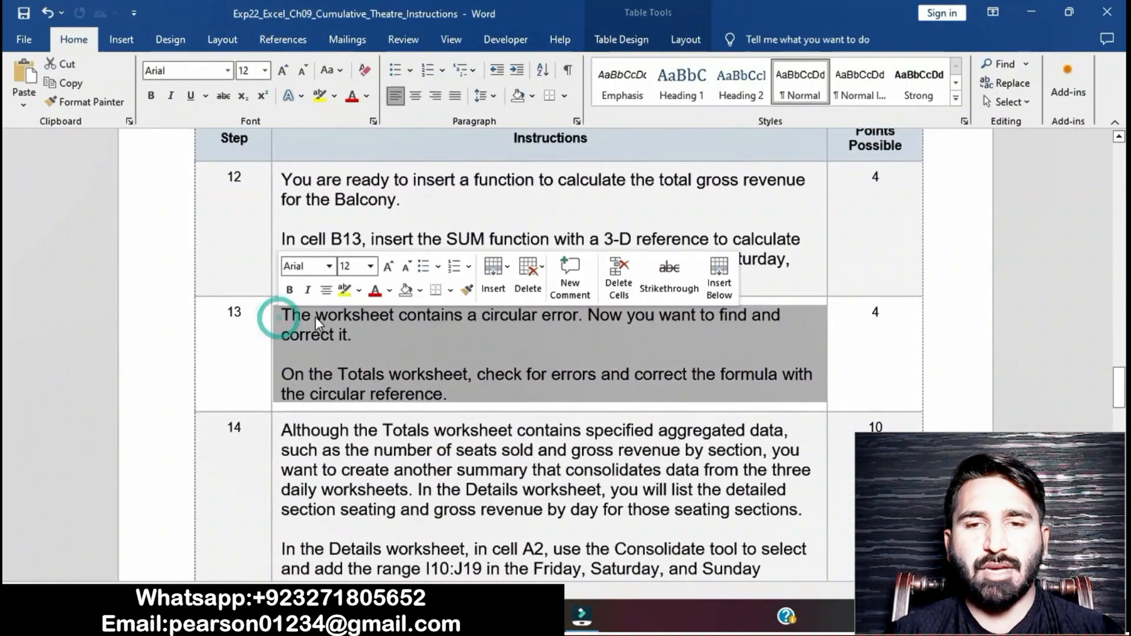
{"action": "left_click", "coordinate": [344, 289]}
{"action": "scroll", "coordinate": [409, 371], "scroll_direction": "down", "scroll_amount": 2}
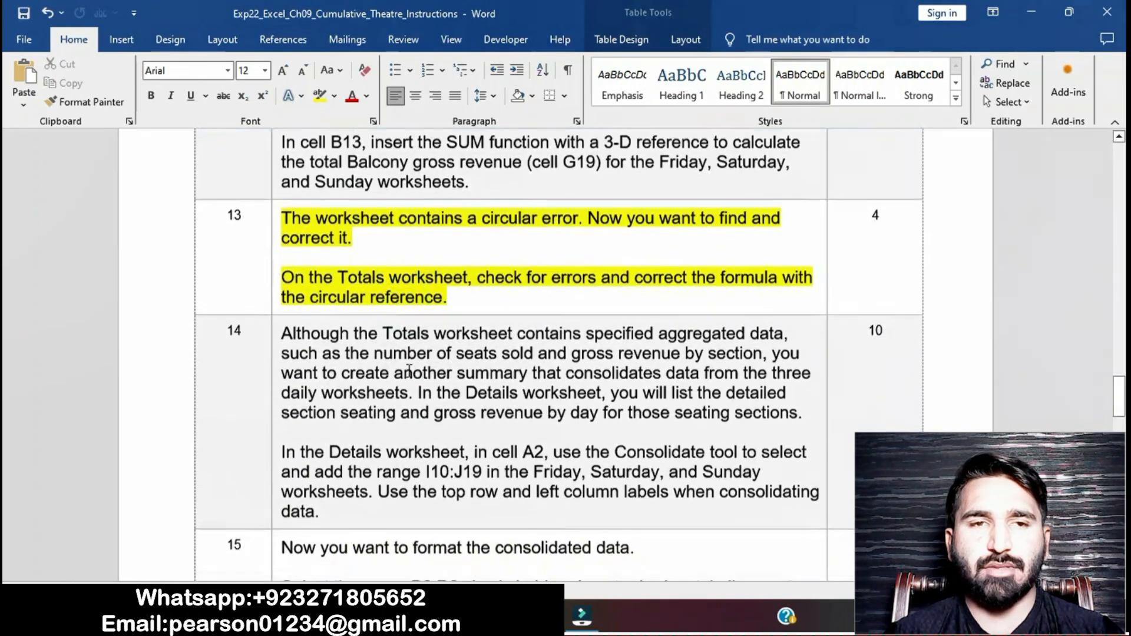
{"action": "triple_click", "coordinate": [285, 275]}
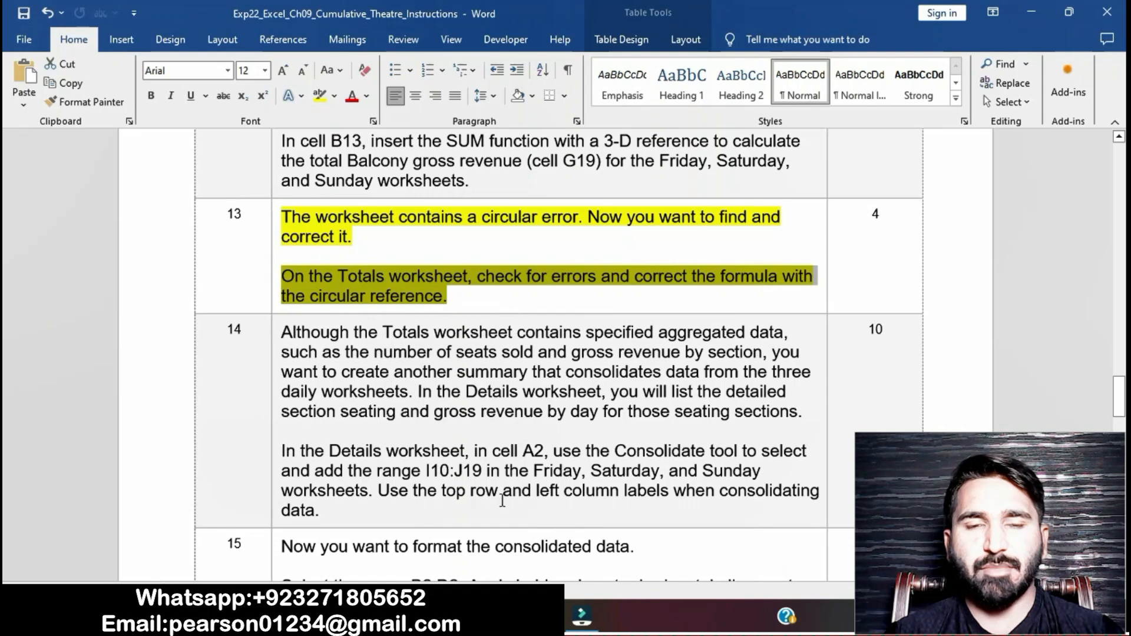
{"action": "key", "text": "alt+Tab"}
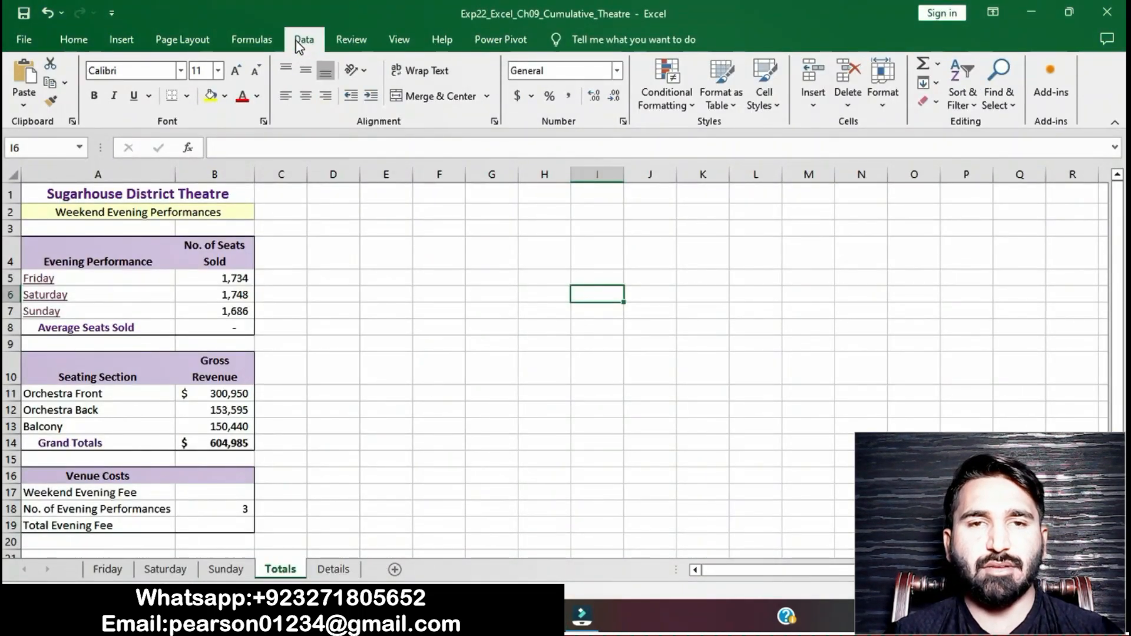
{"action": "left_click", "coordinate": [304, 38]}
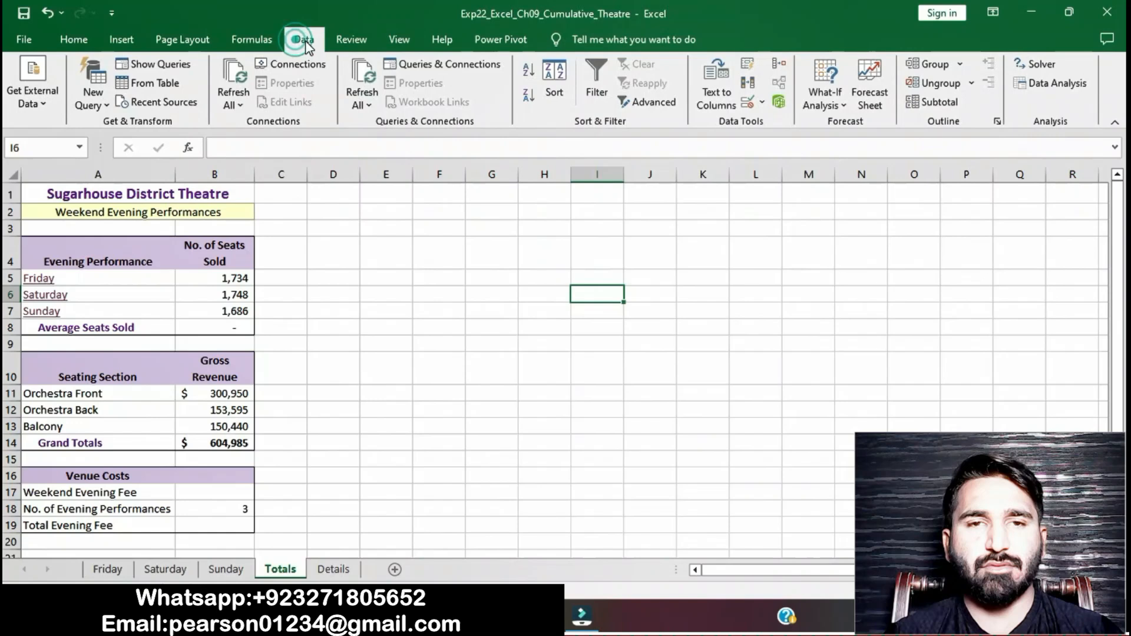
{"action": "left_click", "coordinate": [763, 103]}
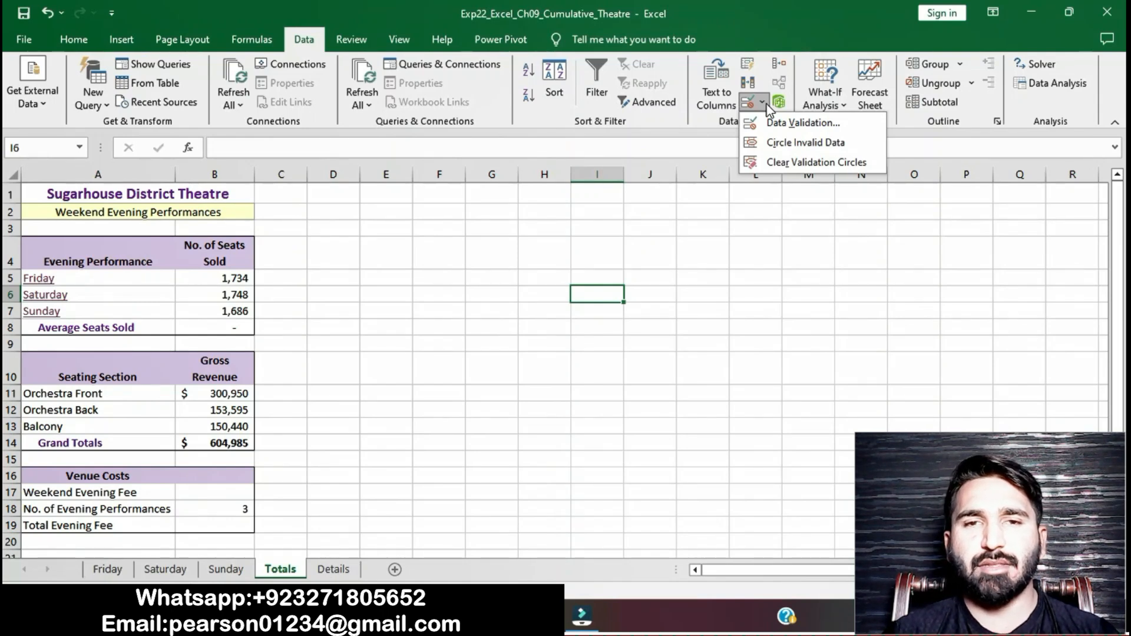
{"action": "left_click", "coordinate": [766, 105]}
{"action": "left_click", "coordinate": [766, 103]}
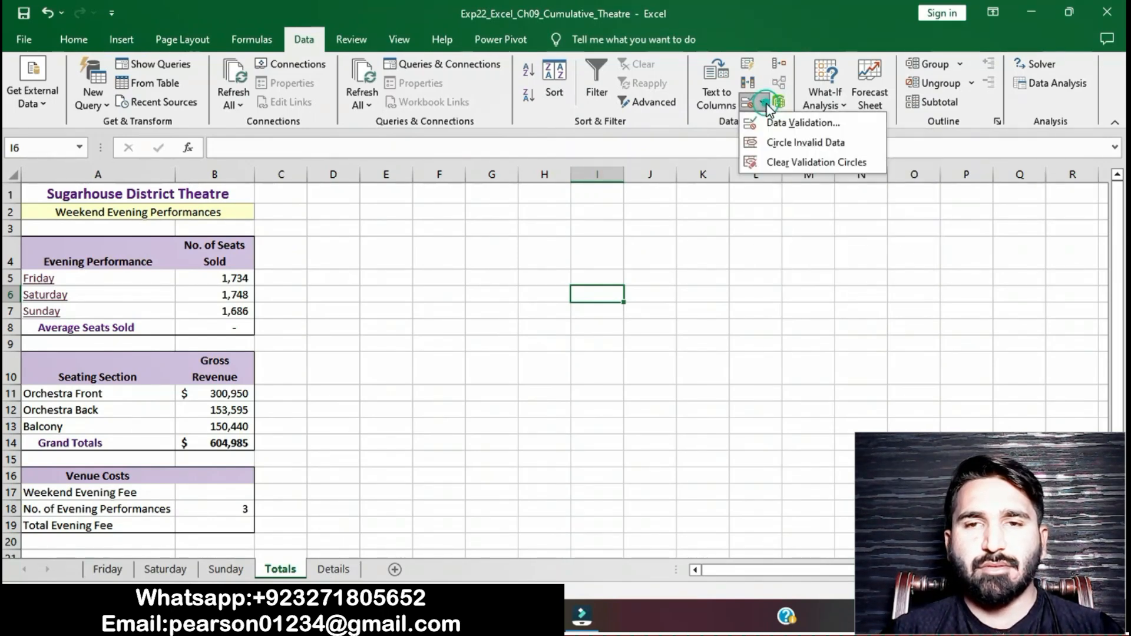
{"action": "left_click", "coordinate": [777, 123]}
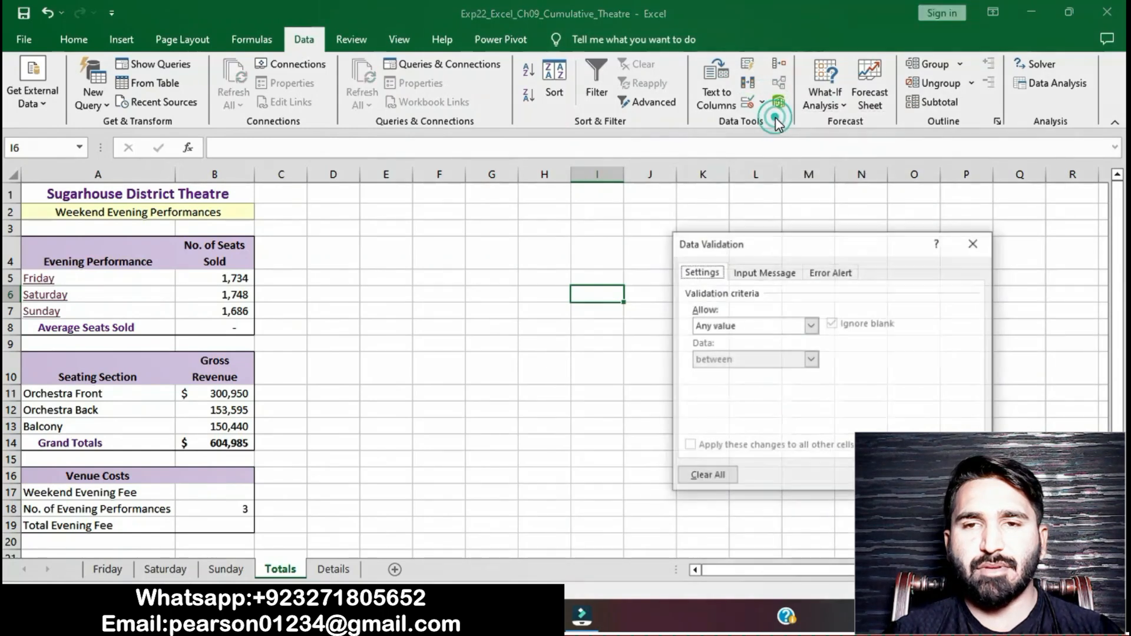
{"action": "left_click", "coordinate": [972, 243]}
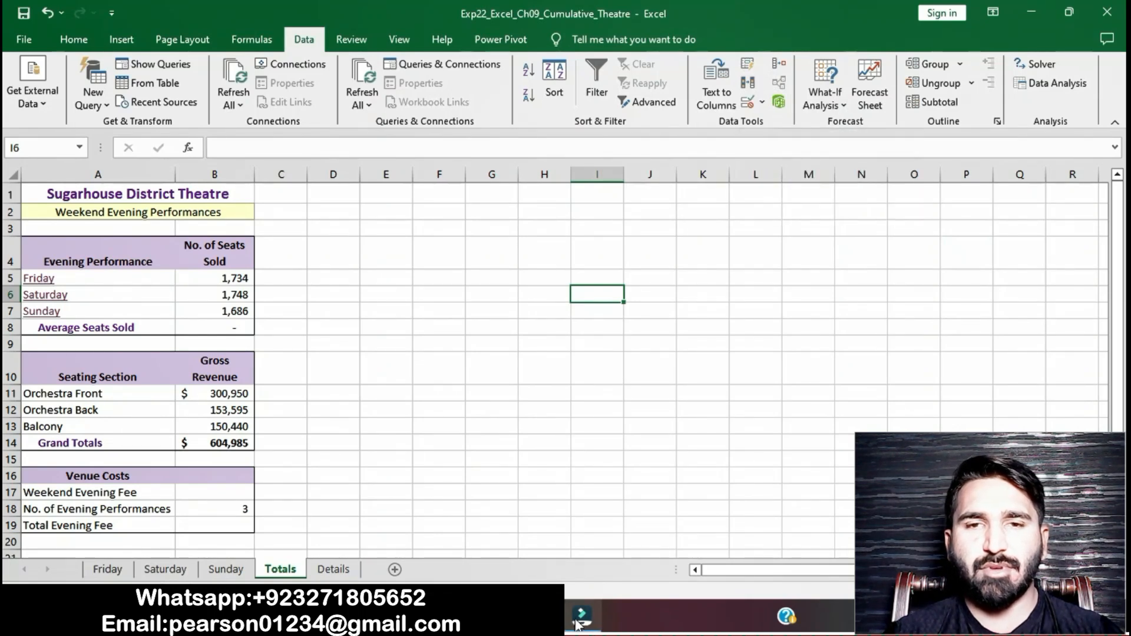
{"action": "mouse_move", "coordinate": [580, 626]}
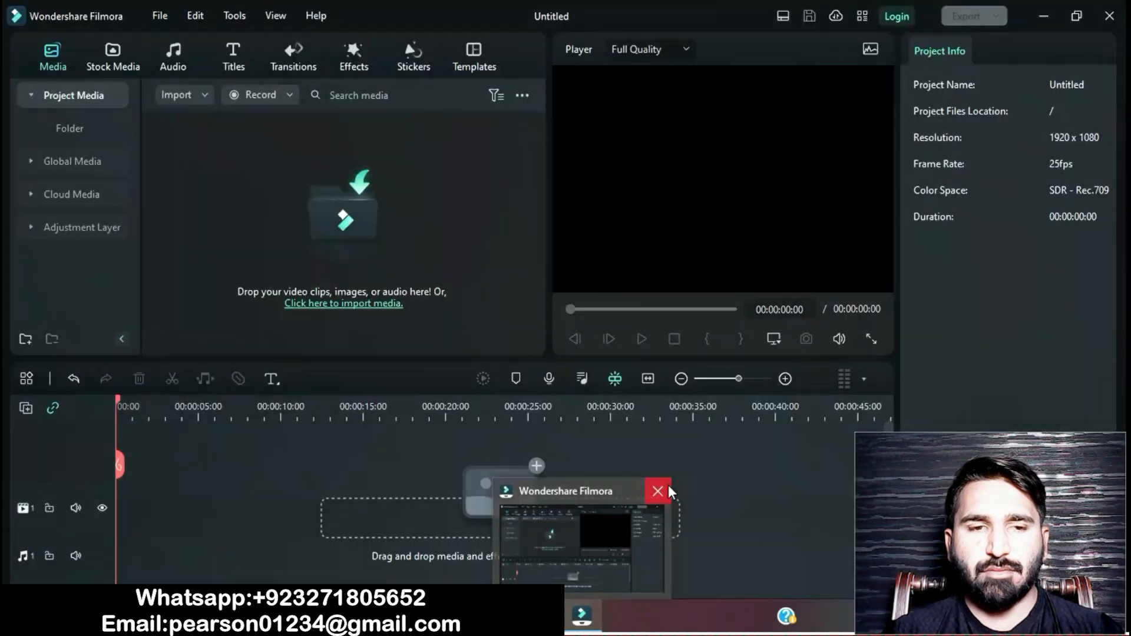
{"action": "left_click", "coordinate": [667, 486]}
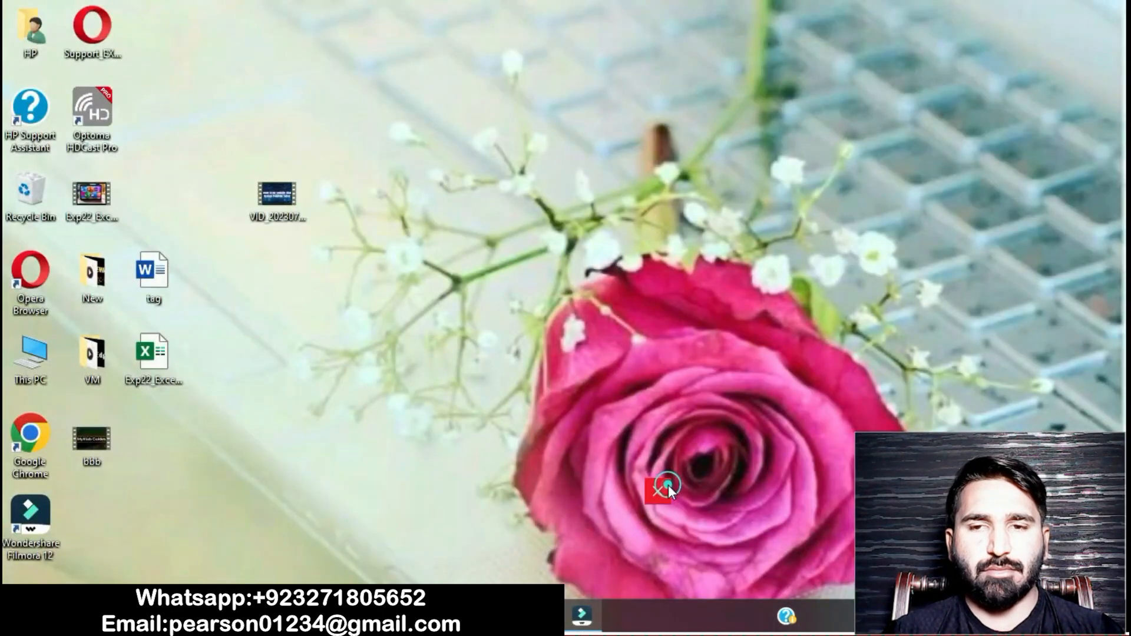